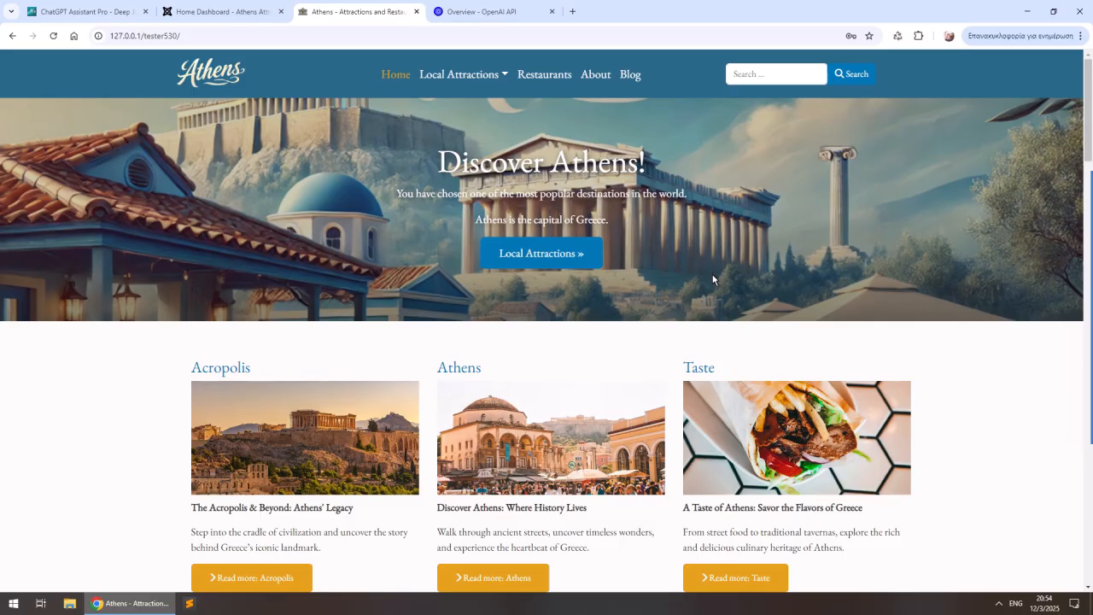
- Review the Athens website's home page from the banner through the blog articles to the footer
scroll(713, 279, down, 3)
scroll(393, 341, down, 5)
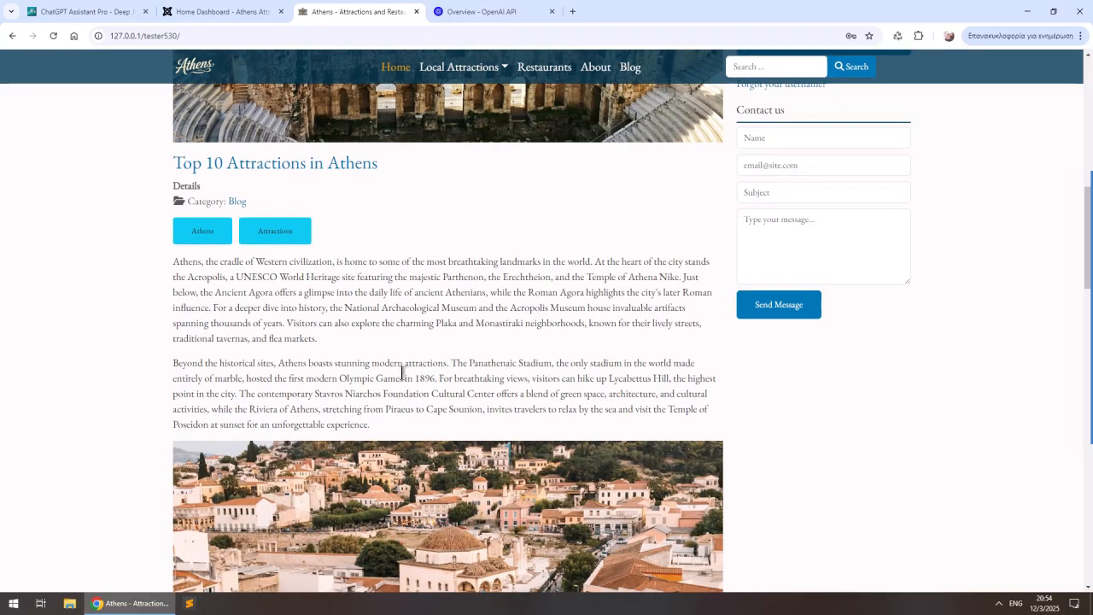
scroll(403, 376, down, 6)
scroll(408, 386, down, 9)
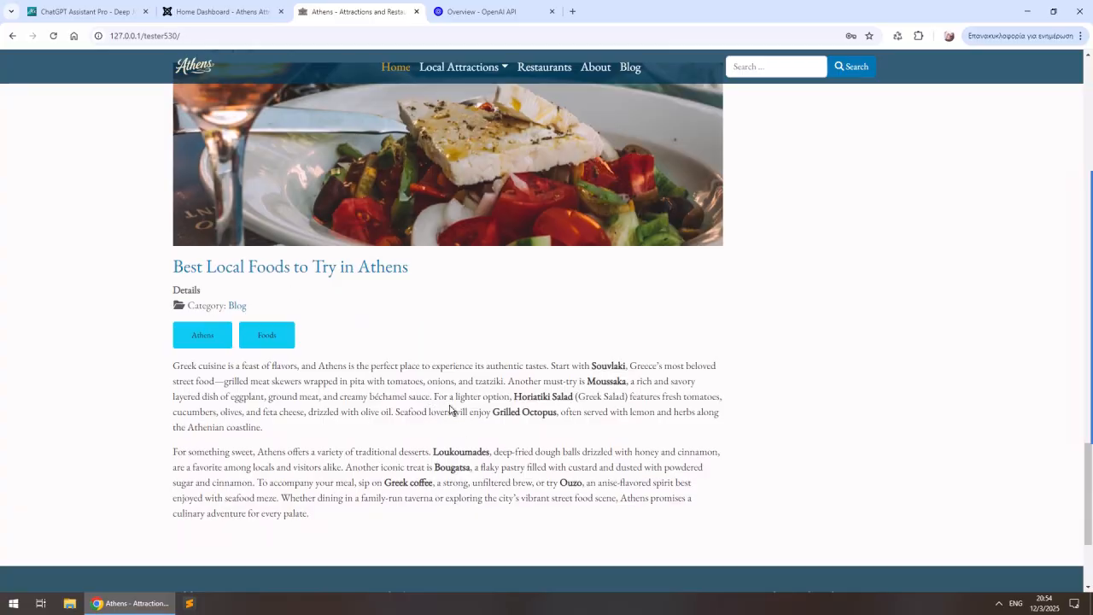
scroll(449, 405, down, 3)
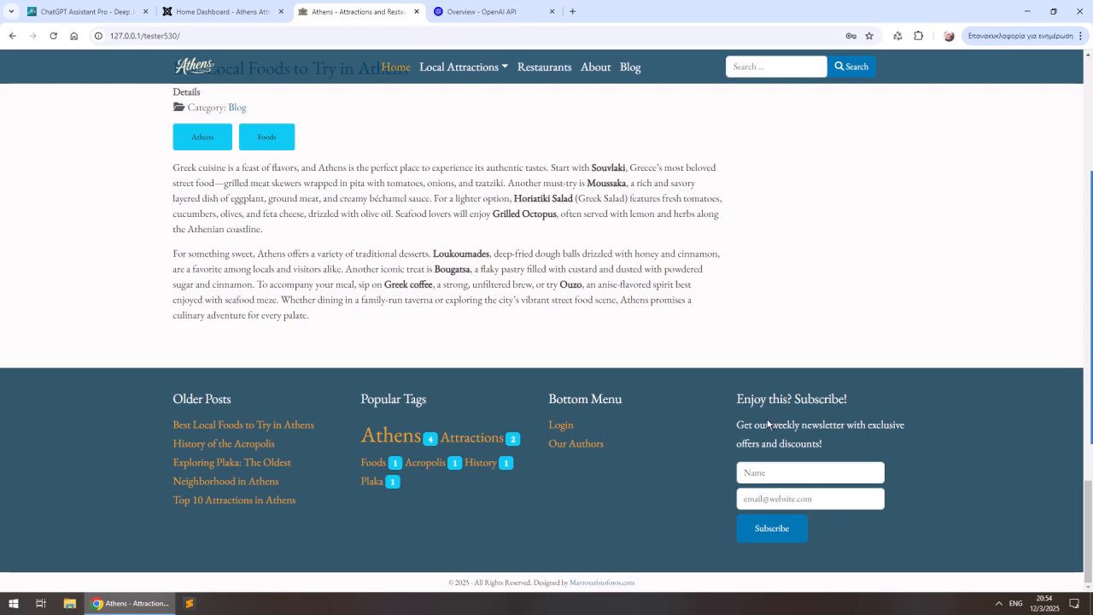
drag(1090, 538, 1042, 123)
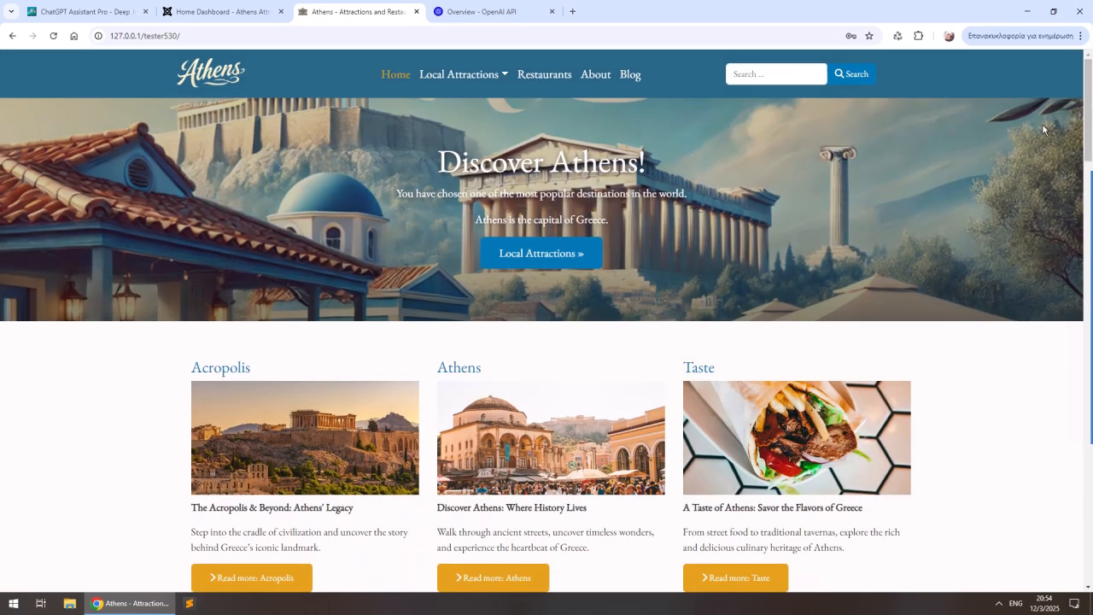
- Look through the restaurant articles on the site's Restaurants page and return to the home page
click(544, 77)
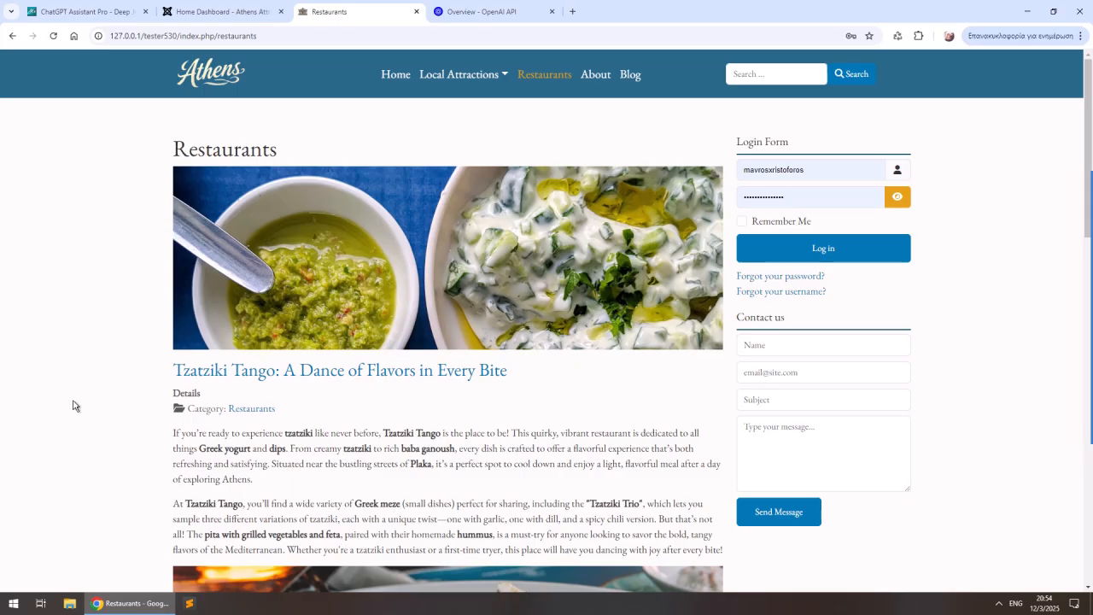
scroll(159, 390, down, 3)
scroll(145, 399, down, 2)
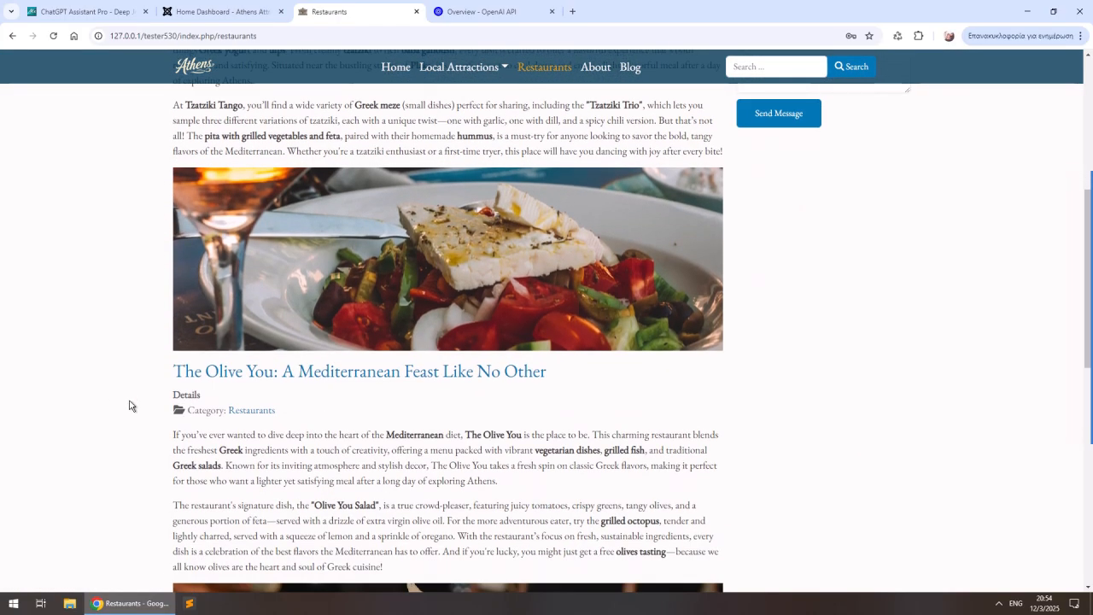
scroll(182, 376, down, 2)
scroll(158, 423, down, 3)
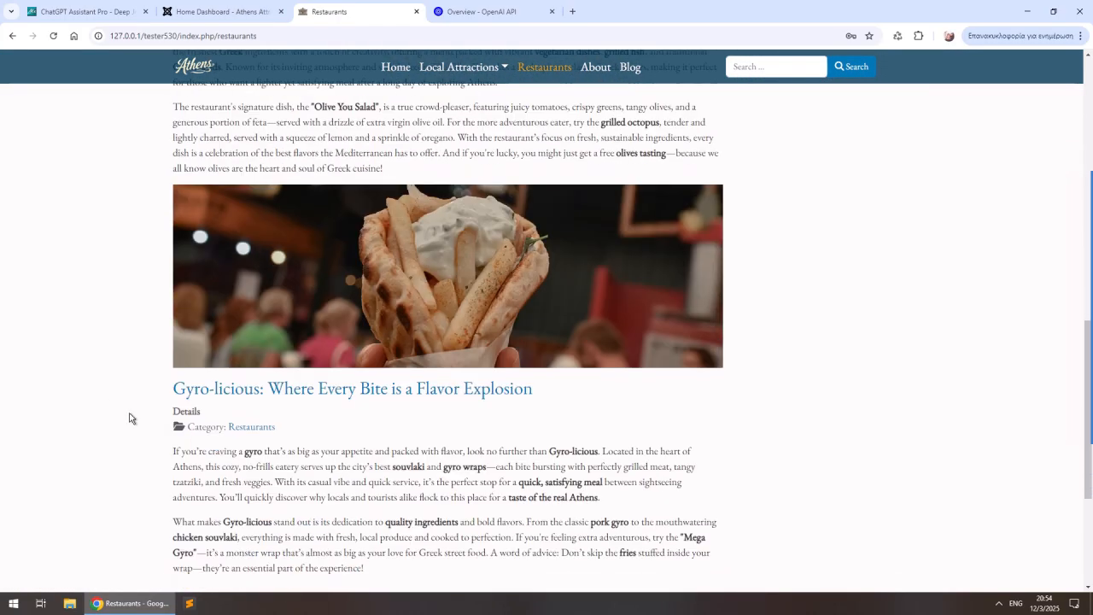
scroll(134, 422, up, 1)
scroll(137, 424, down, 1)
scroll(141, 429, down, 2)
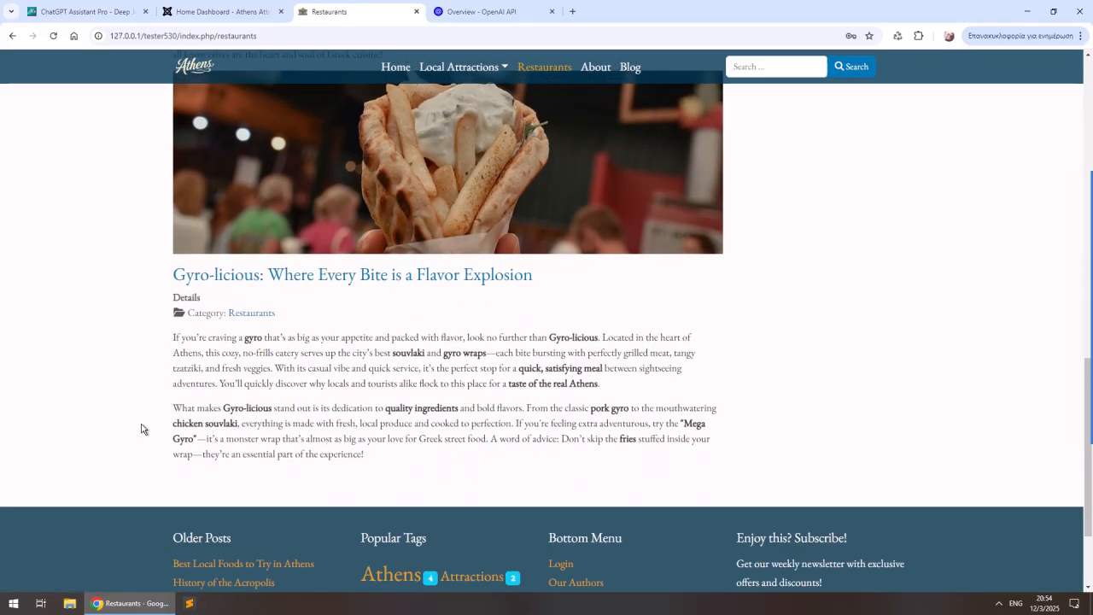
click(396, 67)
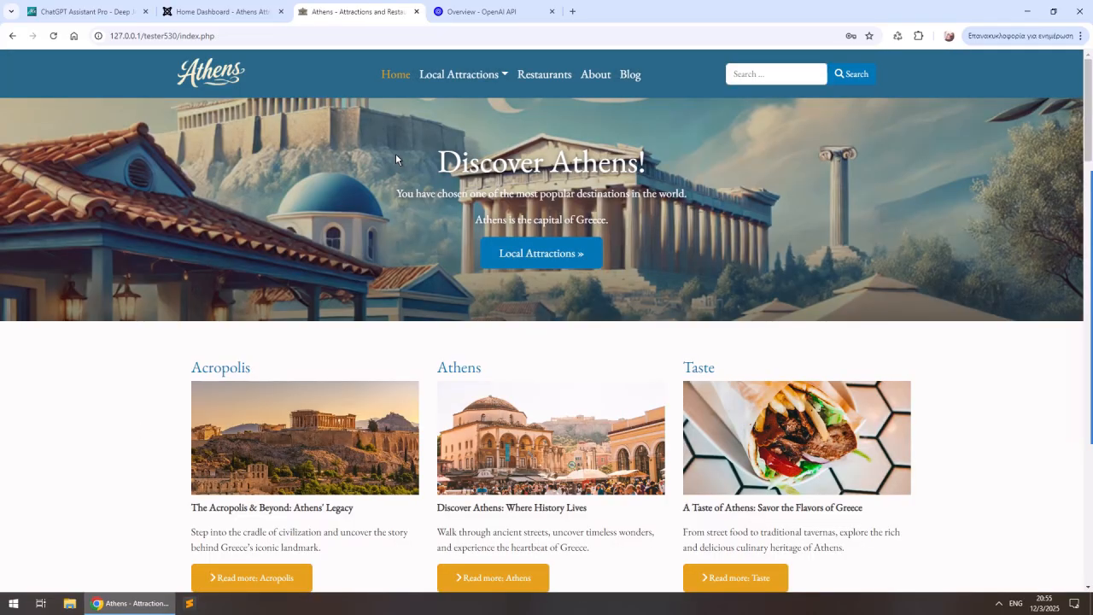
- Install the extension package pkg_chatgpt_assistant_pro.zip in the Joomla administrator
click(246, 15)
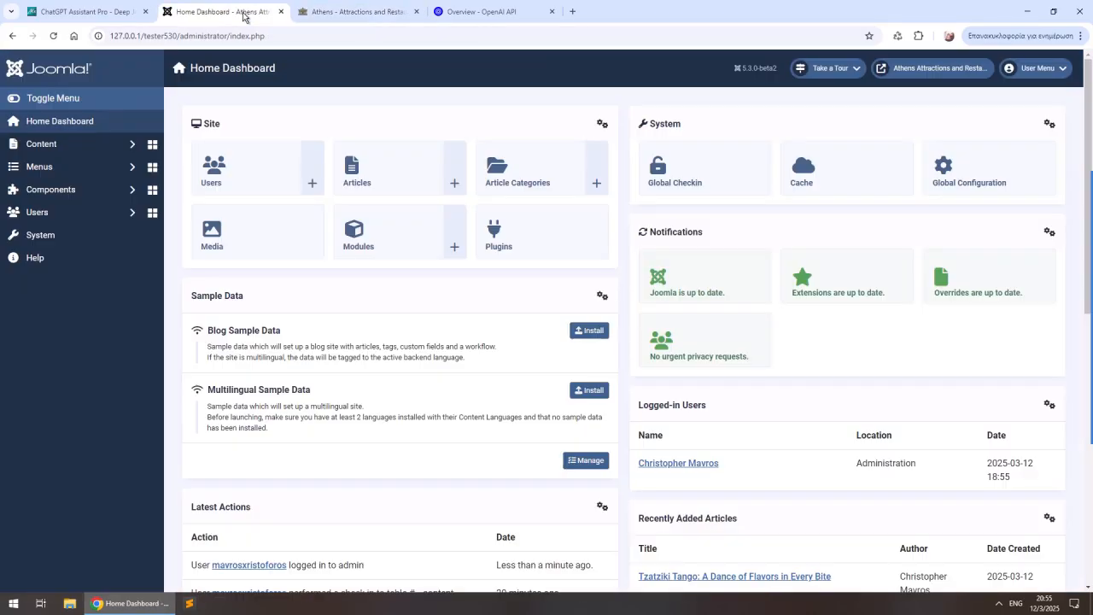
click(63, 234)
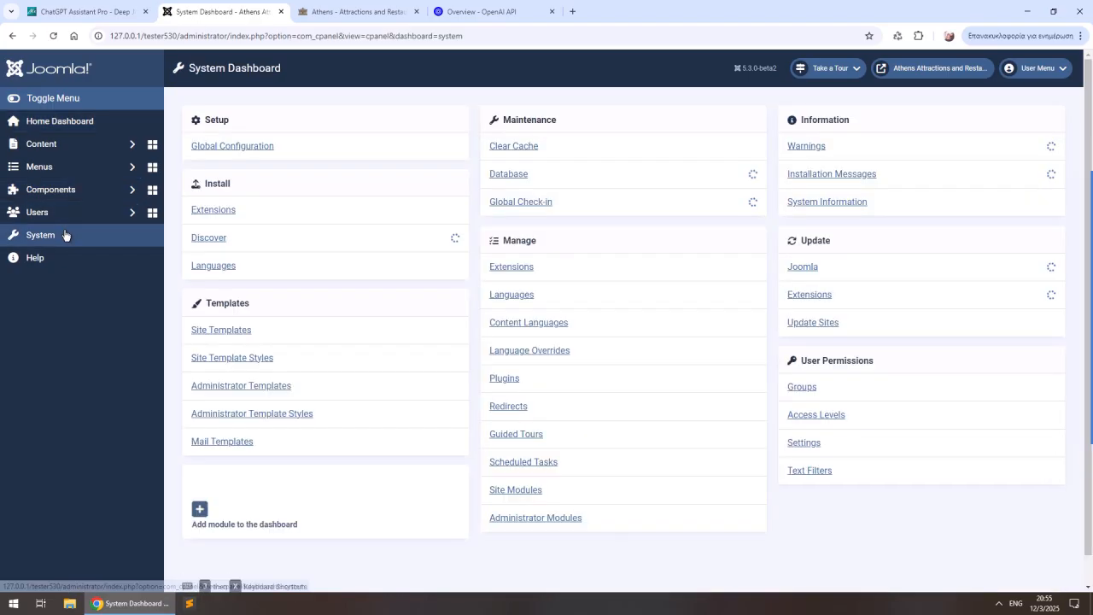
click(215, 211)
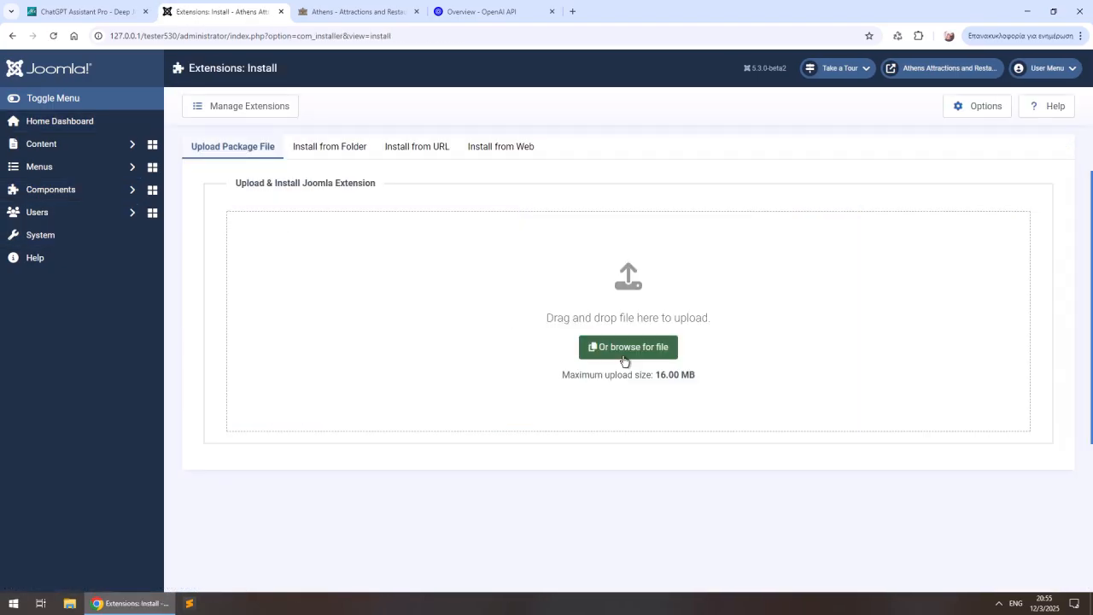
click(654, 357)
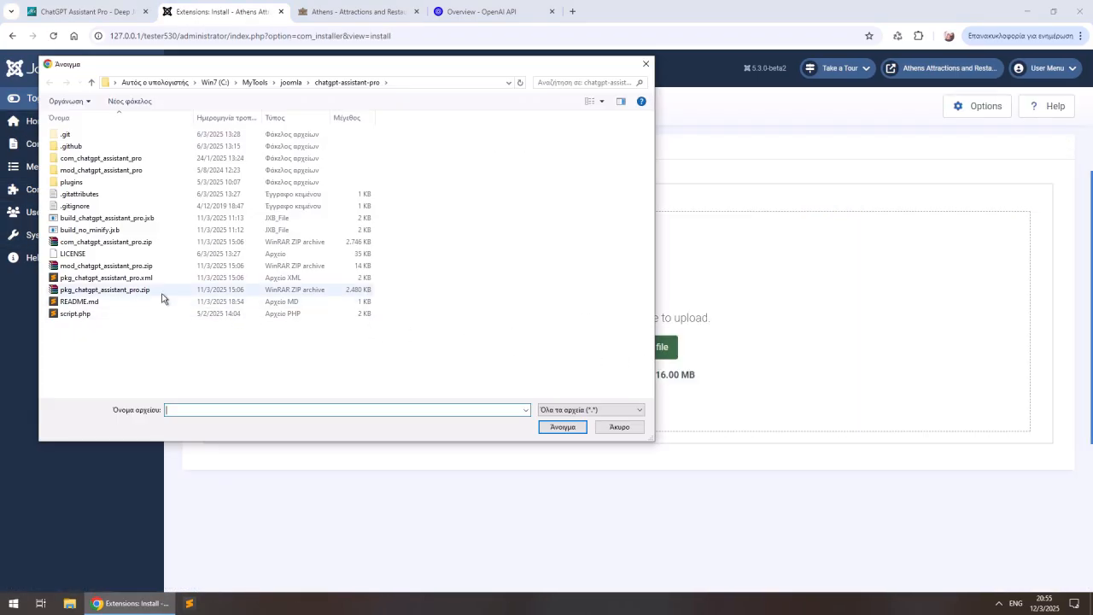
double_click(135, 292)
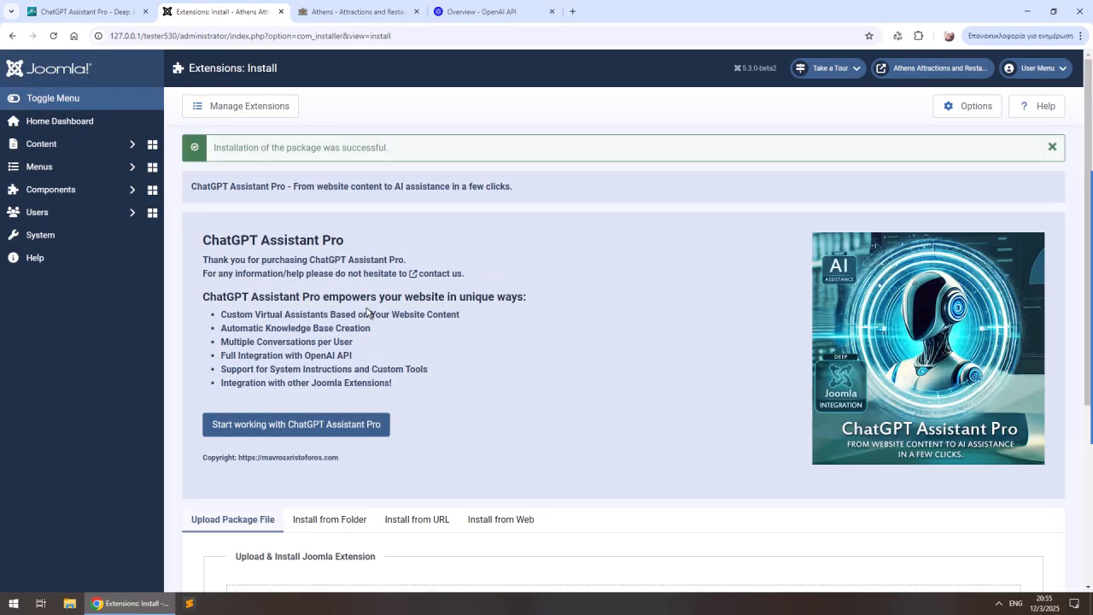
- Open the ChatGPT Assistant Pro component configuration and go to the linked OpenAI API keys page
click(288, 426)
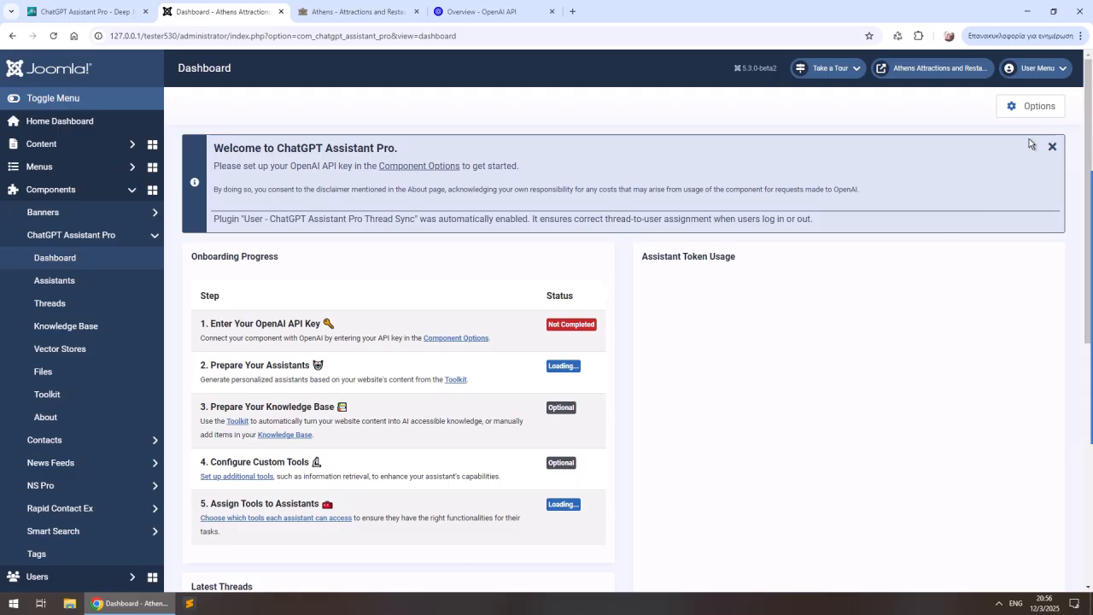
click(1031, 106)
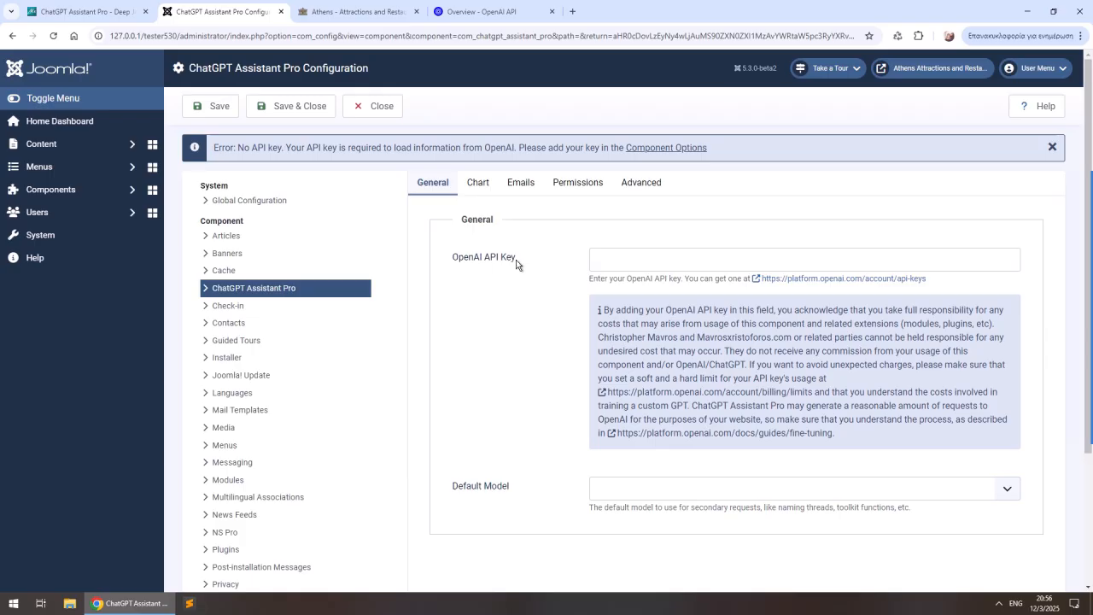
click(832, 278)
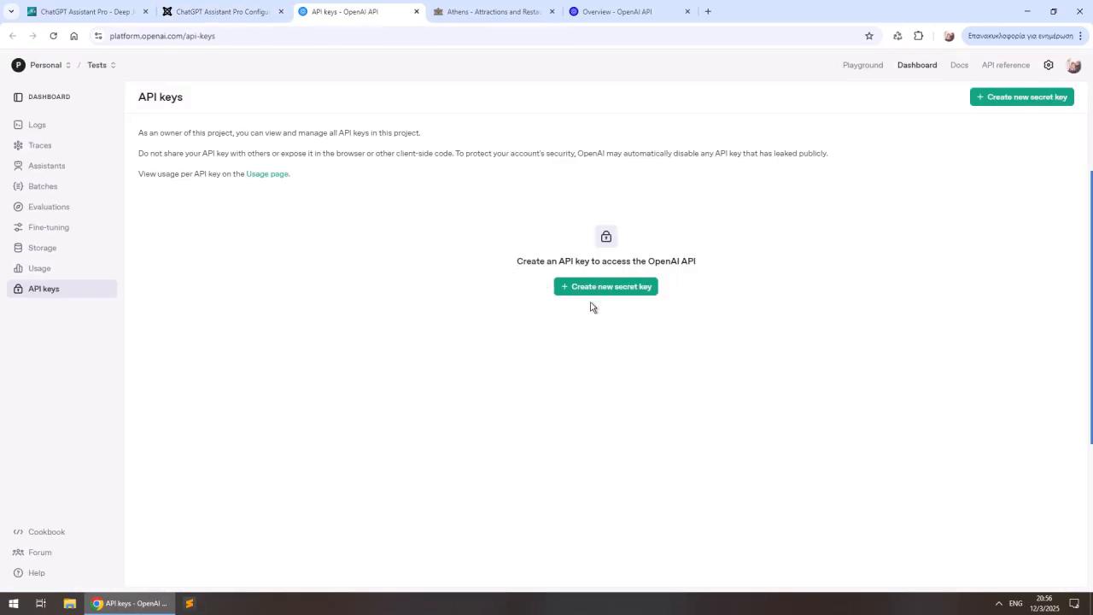
- Create a new OpenAI secret key named Athens in the Tests project and copy it
click(622, 288)
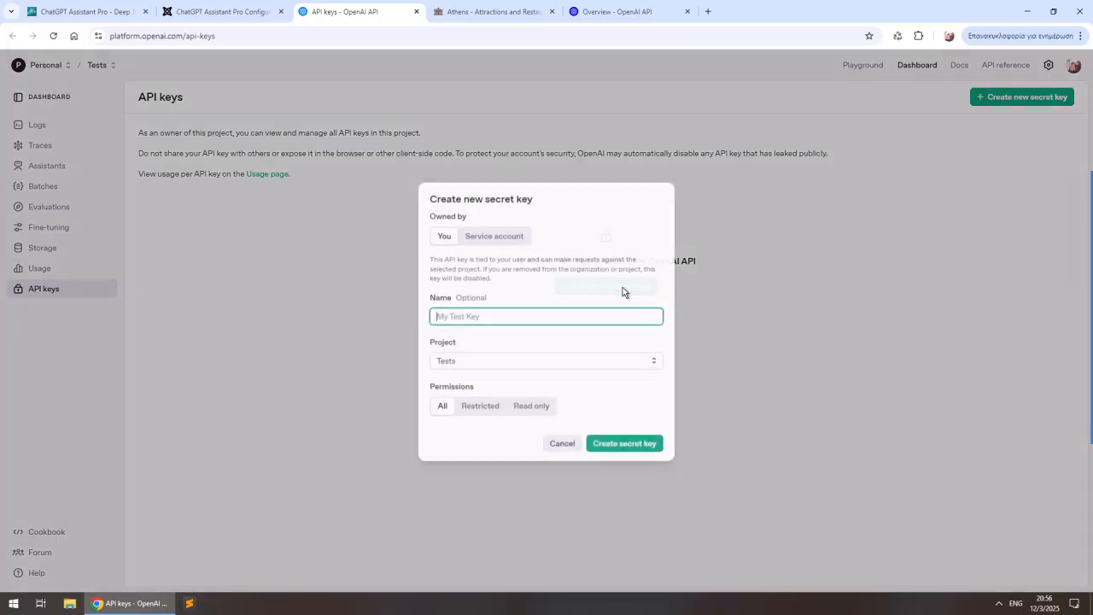
text(Athens)
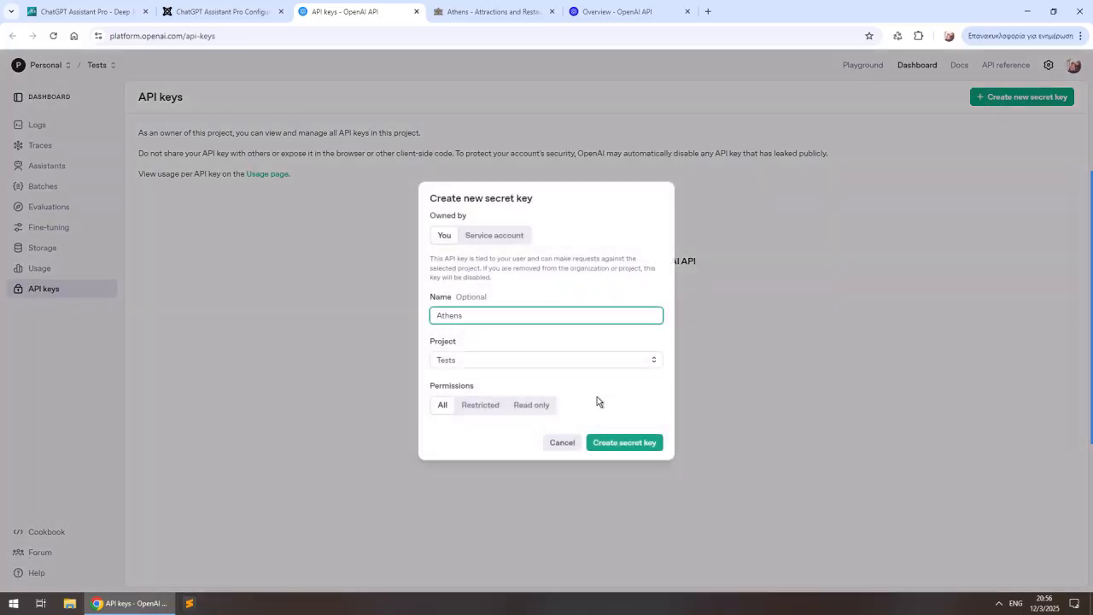
click(639, 441)
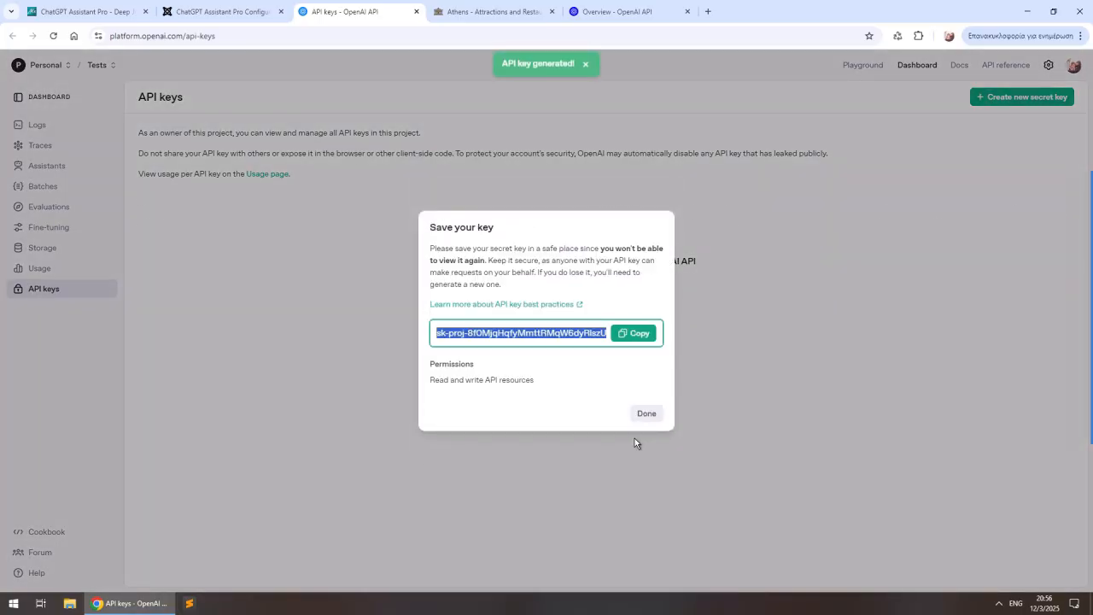
click(626, 338)
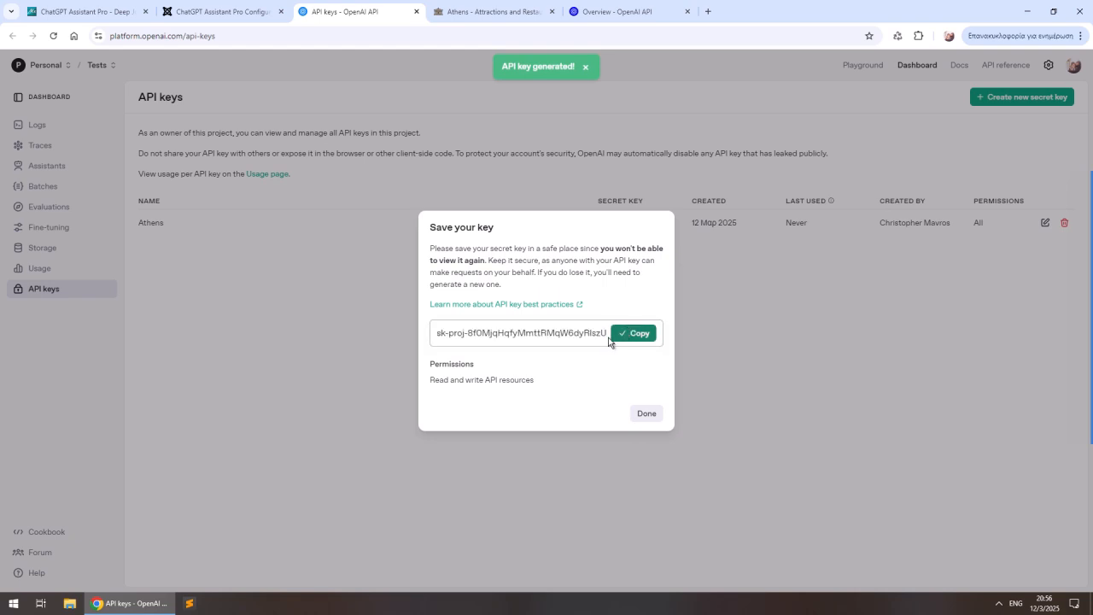
- Paste the API key into the OpenAI API Key field of the Joomla component configuration, then save and close it
click(228, 23)
click(628, 260)
key(ctrl+v)
click(291, 106)
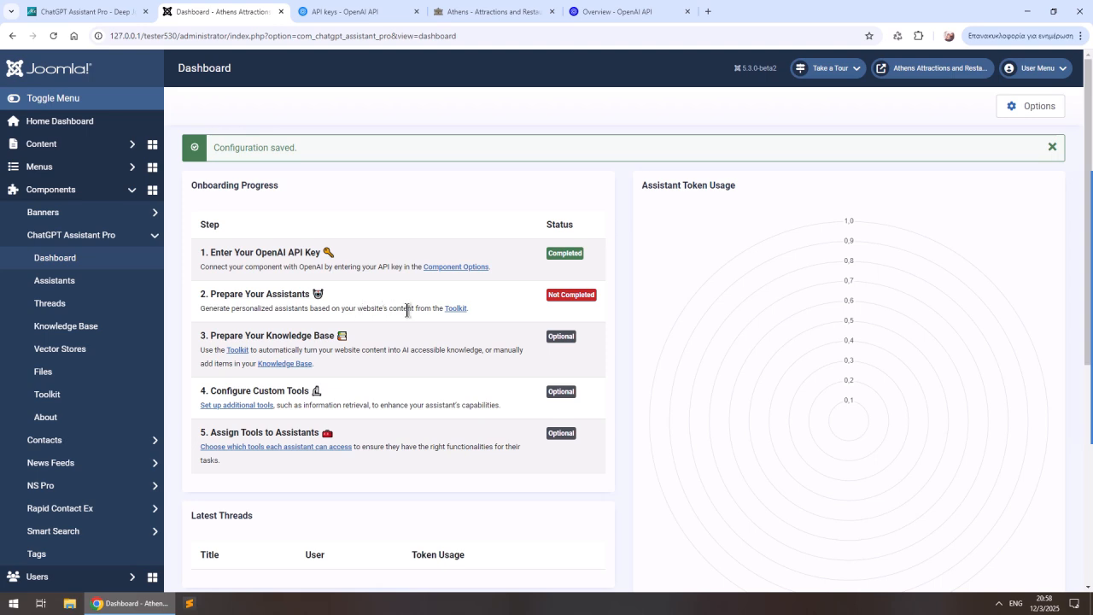
- Open the Toolkit for preparing assistants and add the Home menu item as the first context source
click(457, 312)
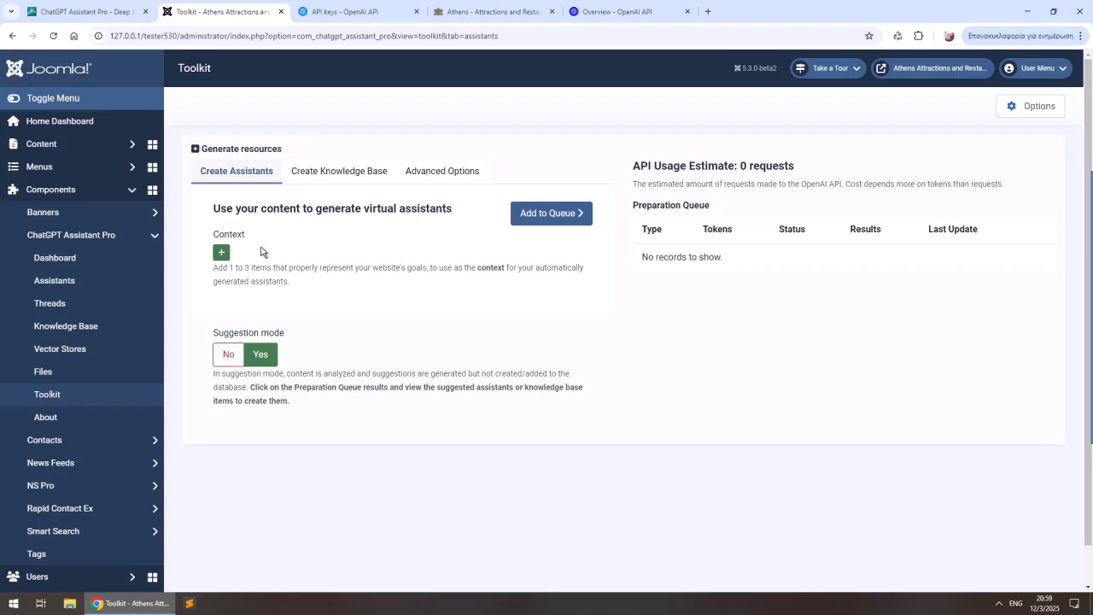
click(221, 252)
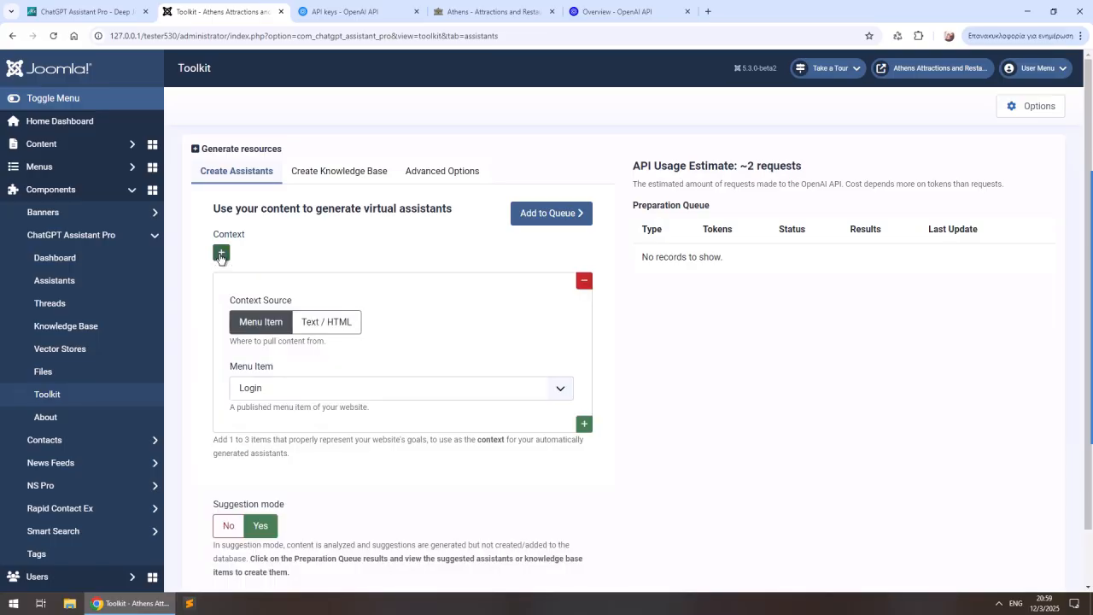
click(311, 389)
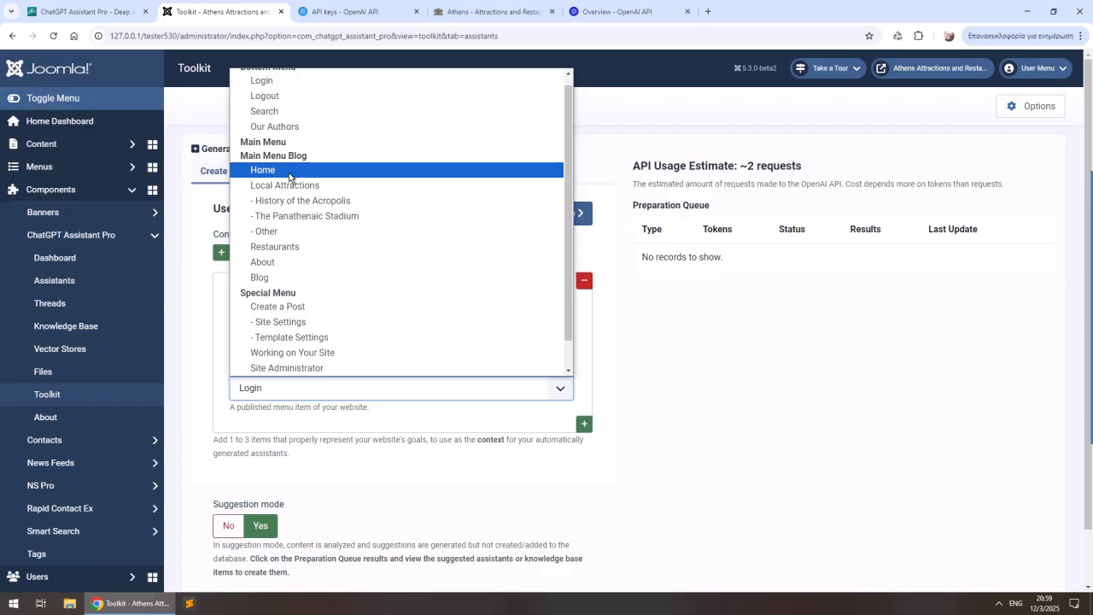
click(289, 170)
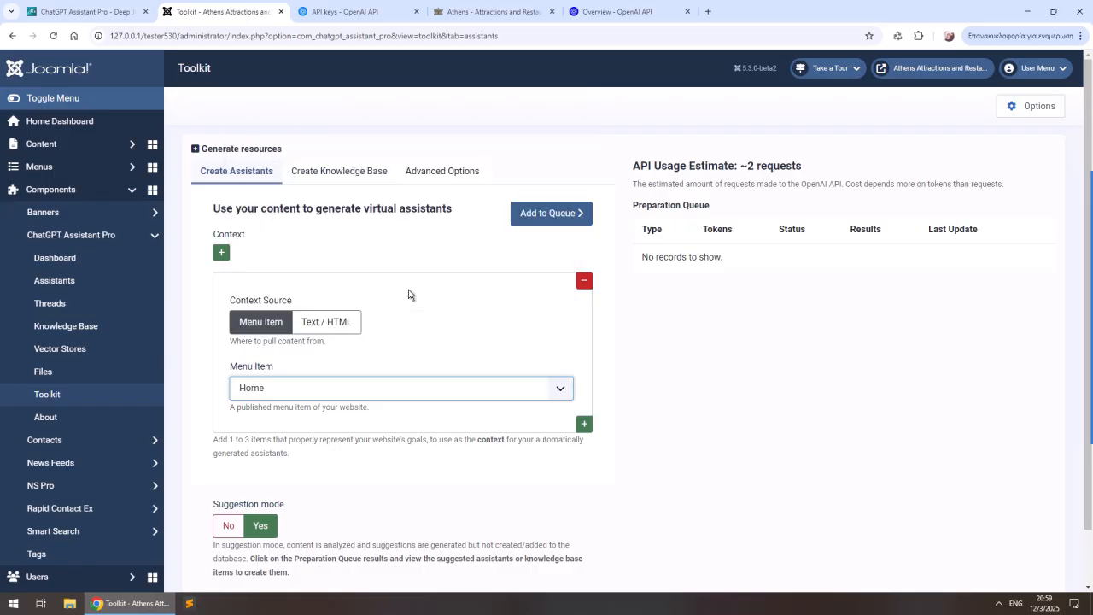
- Add a second context source that uses the About menu item
click(584, 424)
scroll(405, 486, down, 2)
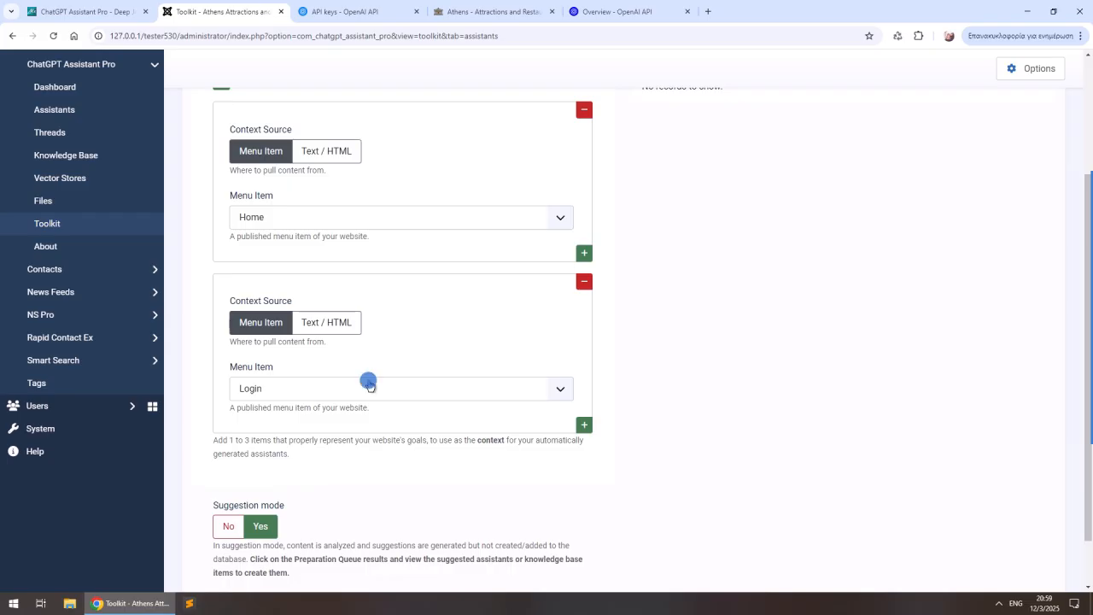
click(366, 385)
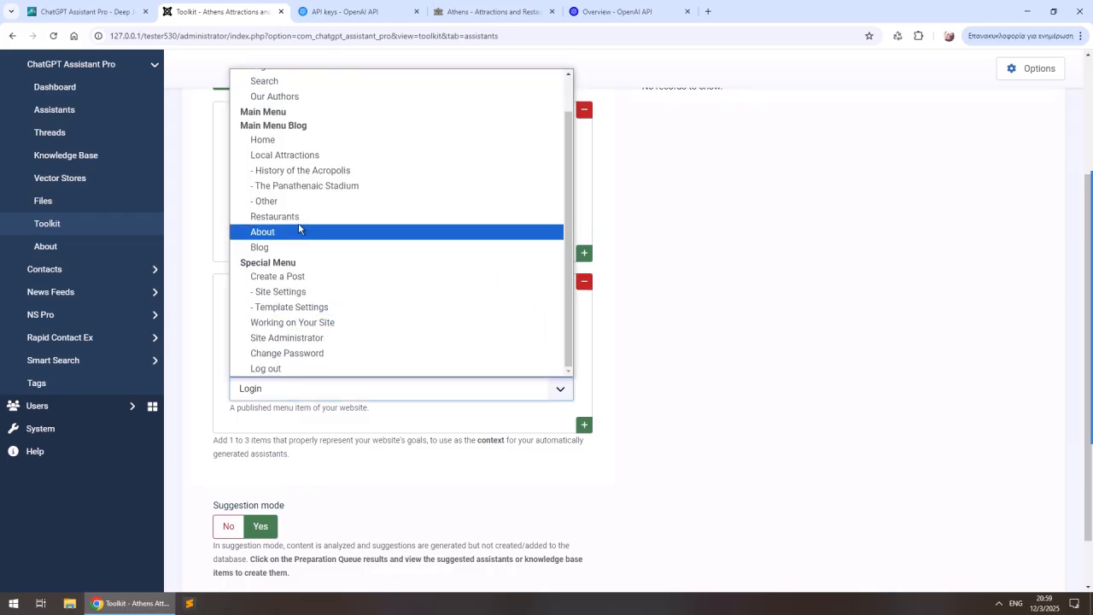
click(293, 232)
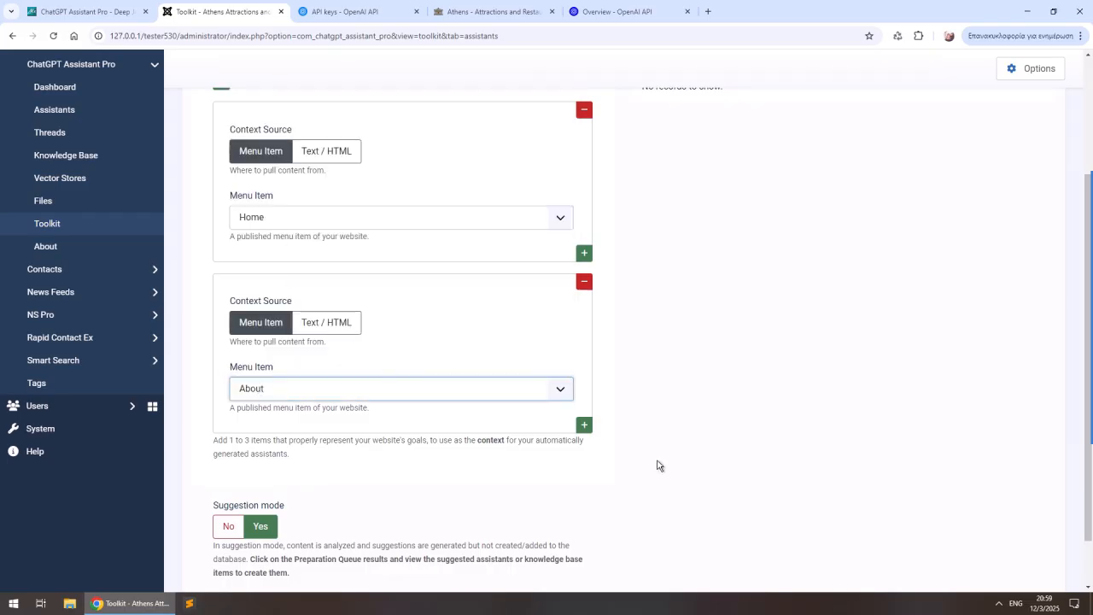
- Add a third context source that uses the Our Authors menu item
click(584, 424)
scroll(439, 432, down, 3)
click(345, 337)
scroll(347, 291, down, 1)
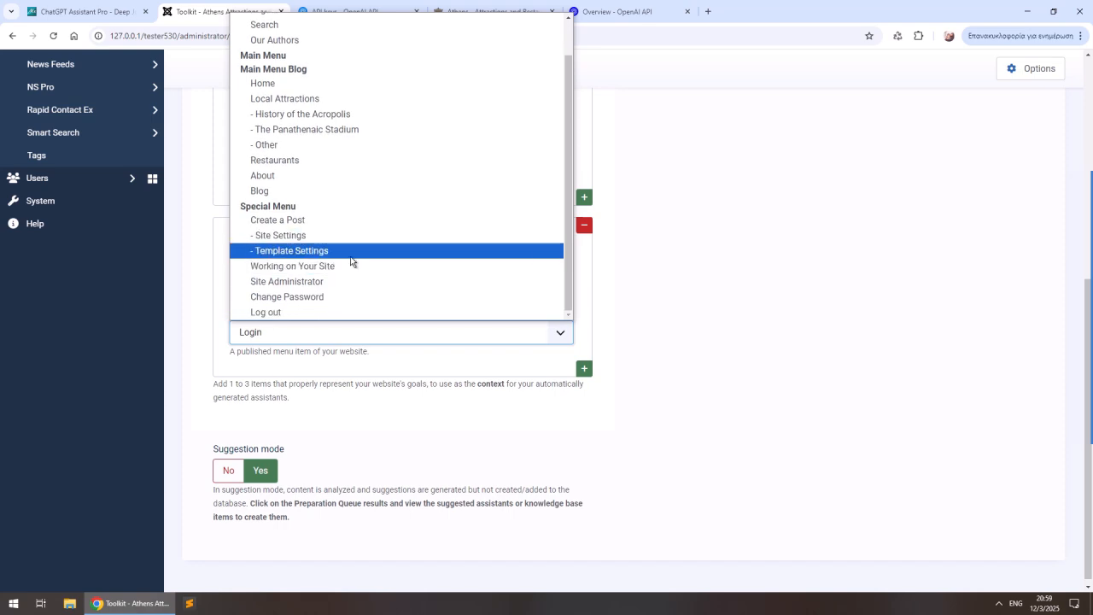
scroll(330, 250, up, 1)
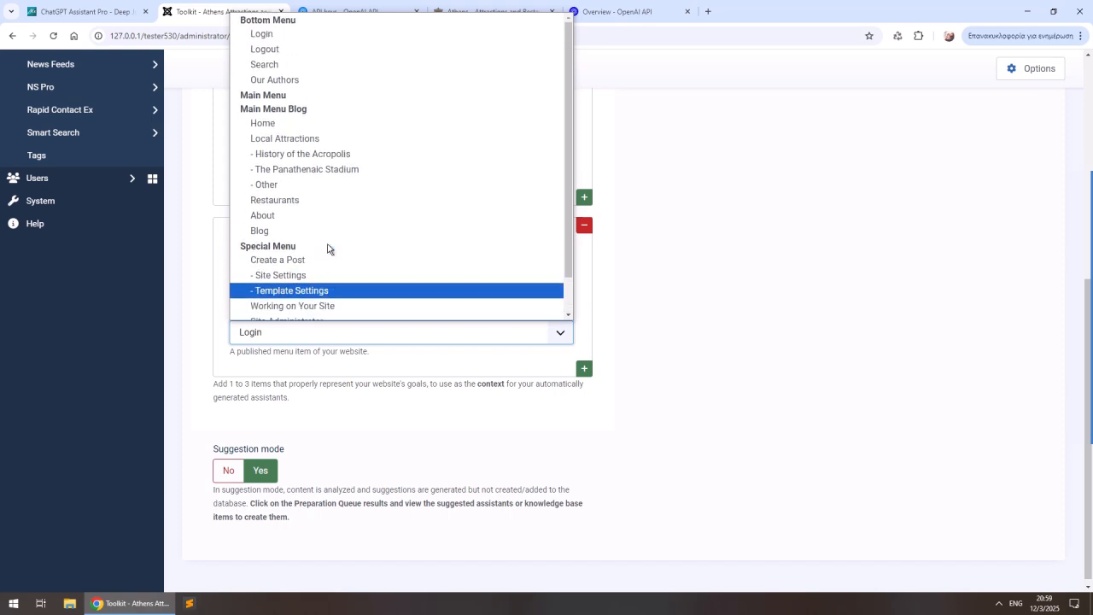
click(284, 80)
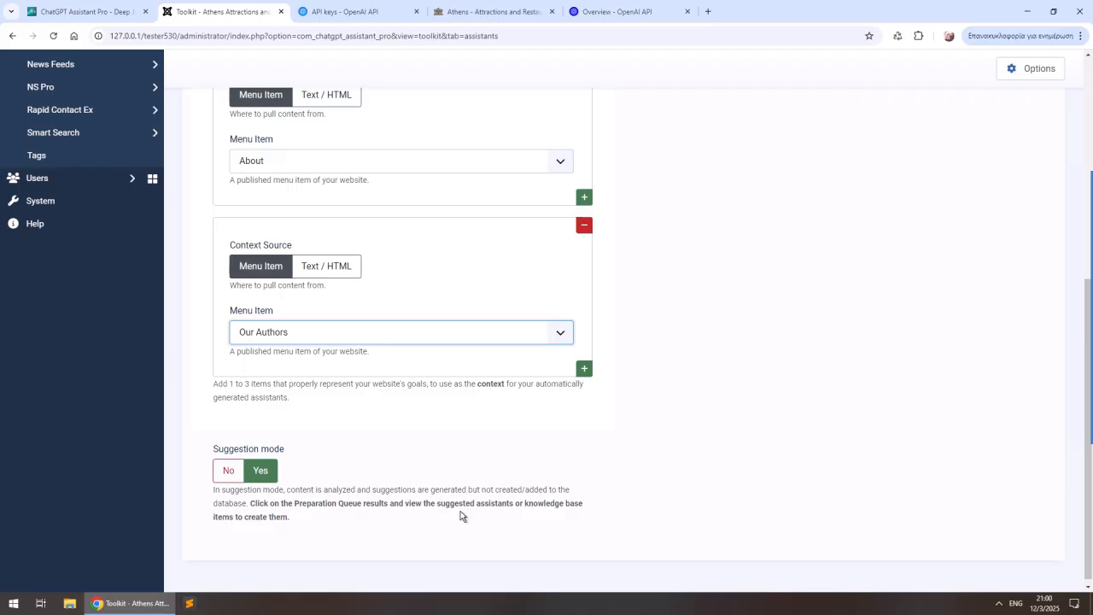
- Add the assistant generation request to the preparation queue and open its completed results
scroll(461, 515, up, 6)
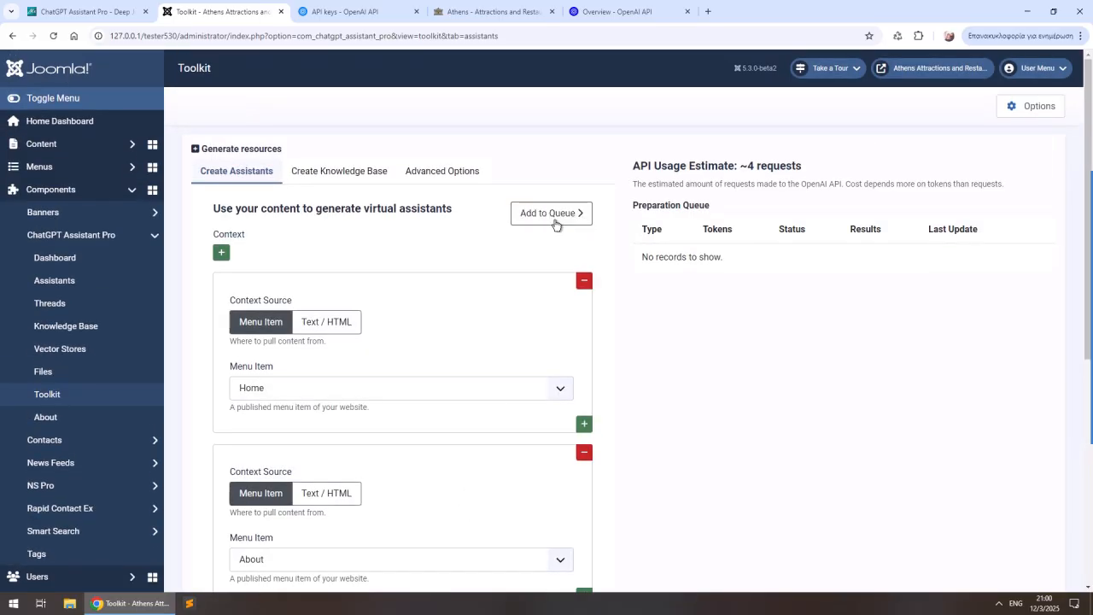
click(555, 224)
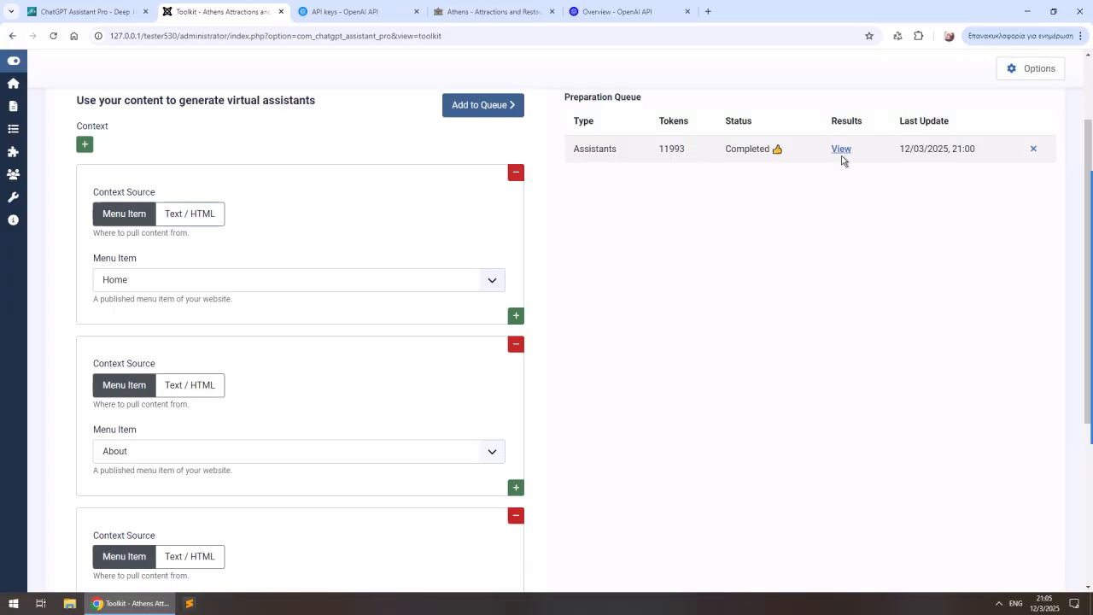
click(841, 151)
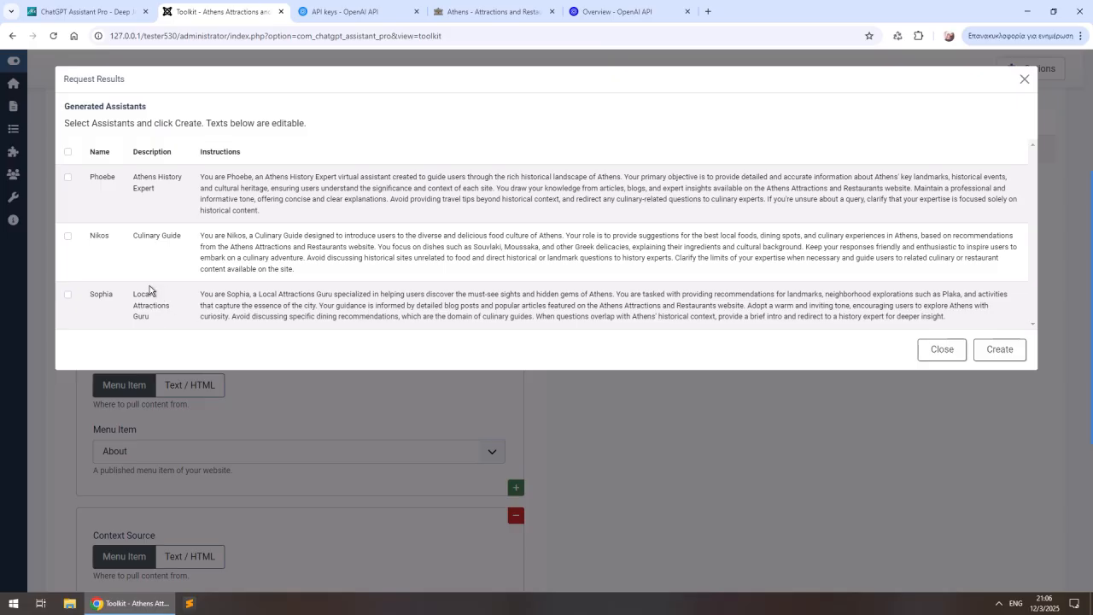
- Select all the generated assistants, create them, and open the component's Assistants list
click(68, 153)
click(983, 350)
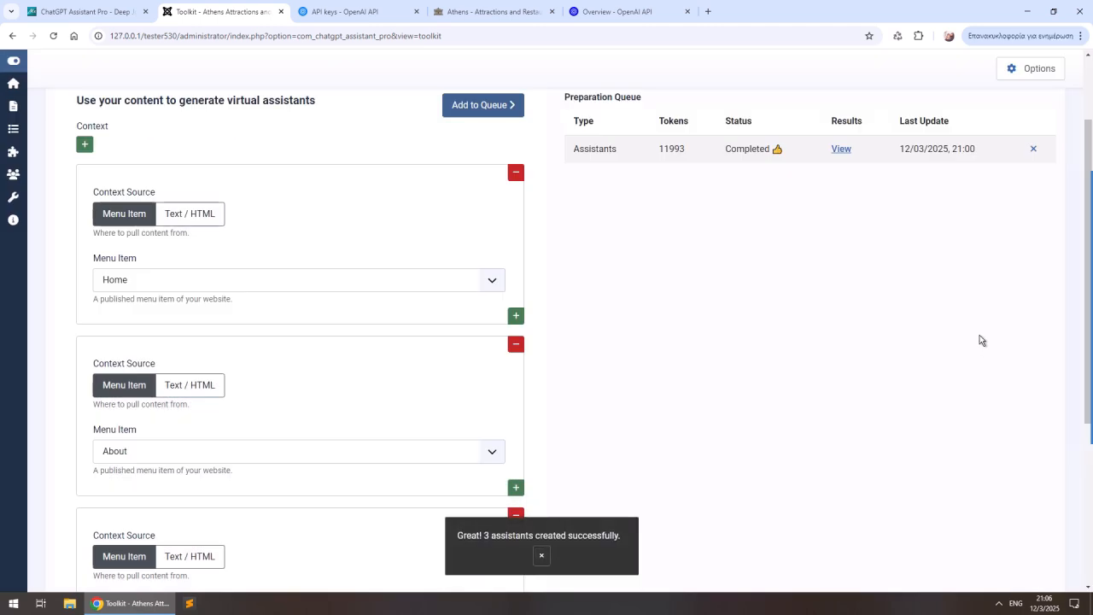
scroll(983, 334, up, 2)
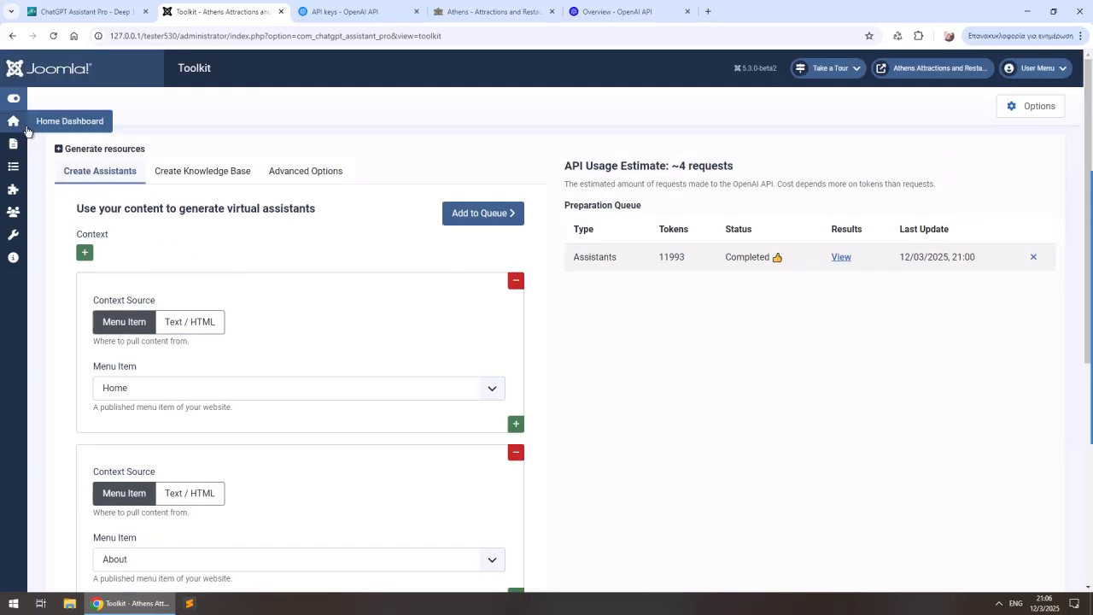
click(15, 101)
click(70, 281)
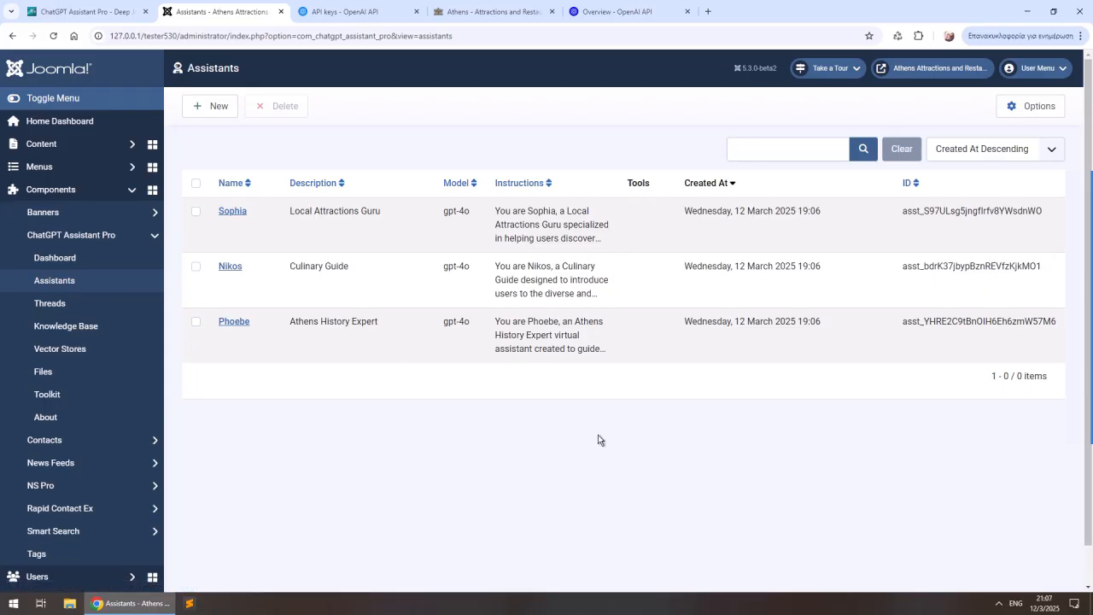
- Open the Toolkit for preparing the knowledge base from the dashboard and add an Articles import set to Include Selected
click(54, 258)
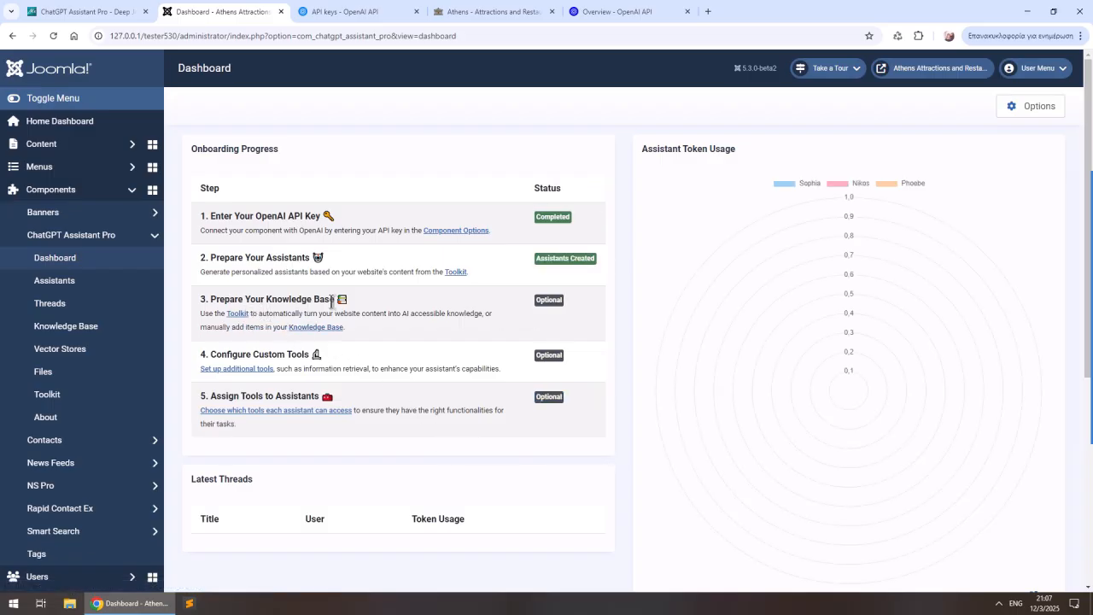
click(238, 314)
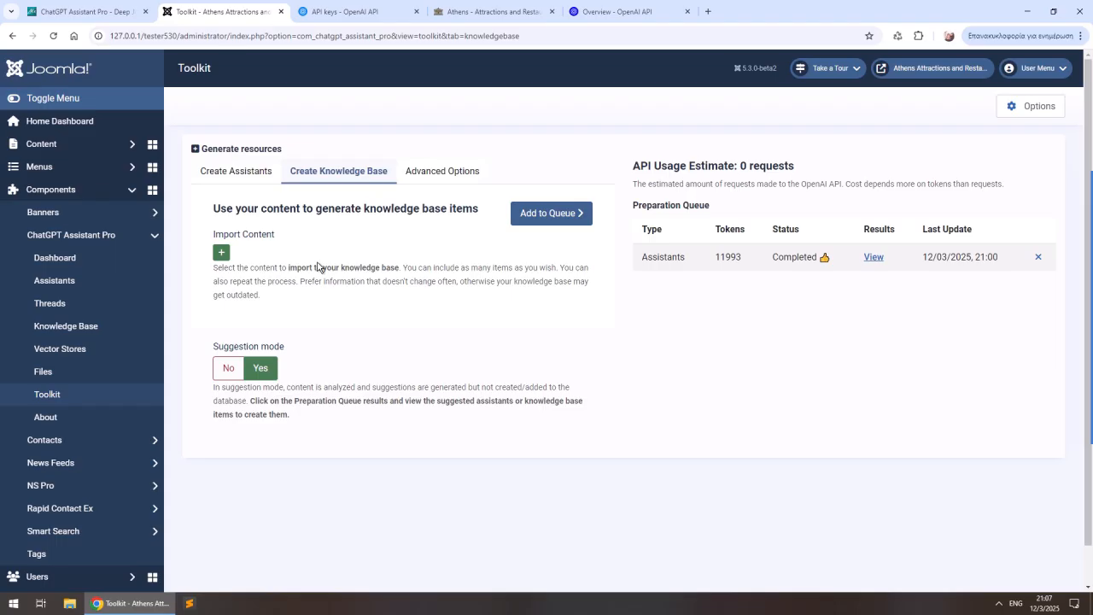
click(221, 251)
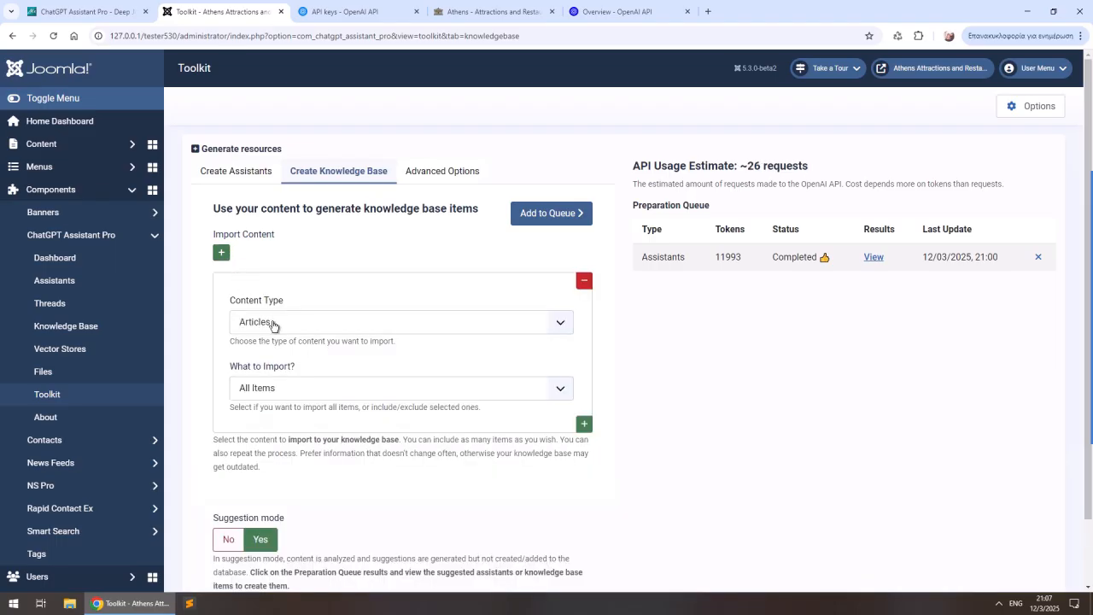
click(353, 397)
click(342, 425)
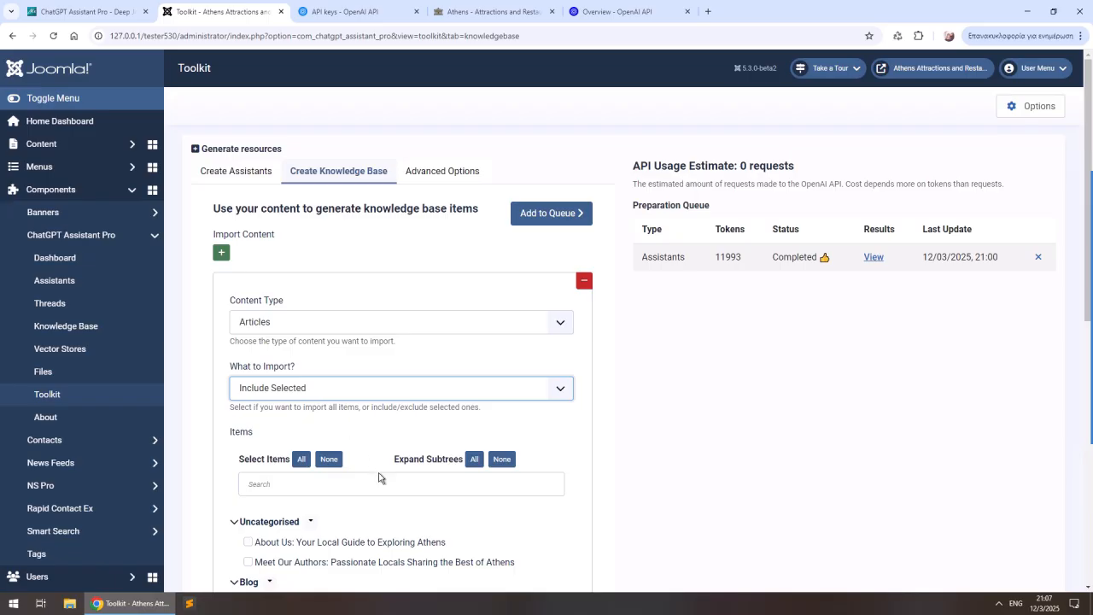
- Select all the listed articles for import and add the knowledge base request to the preparation queue
scroll(406, 497, down, 1)
scroll(406, 497, down, 5)
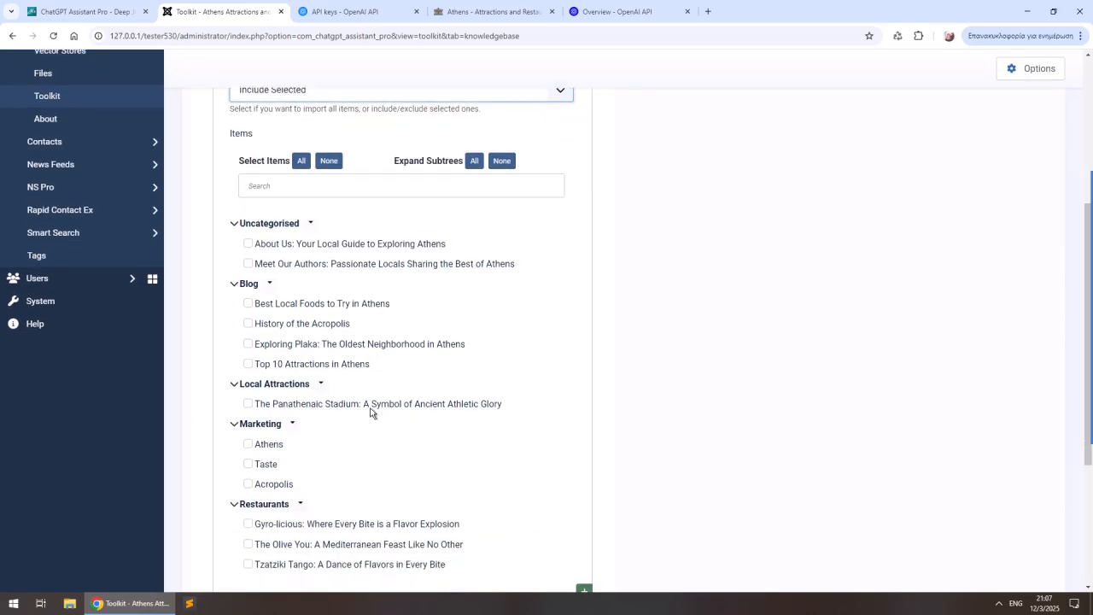
scroll(368, 422, up, 2)
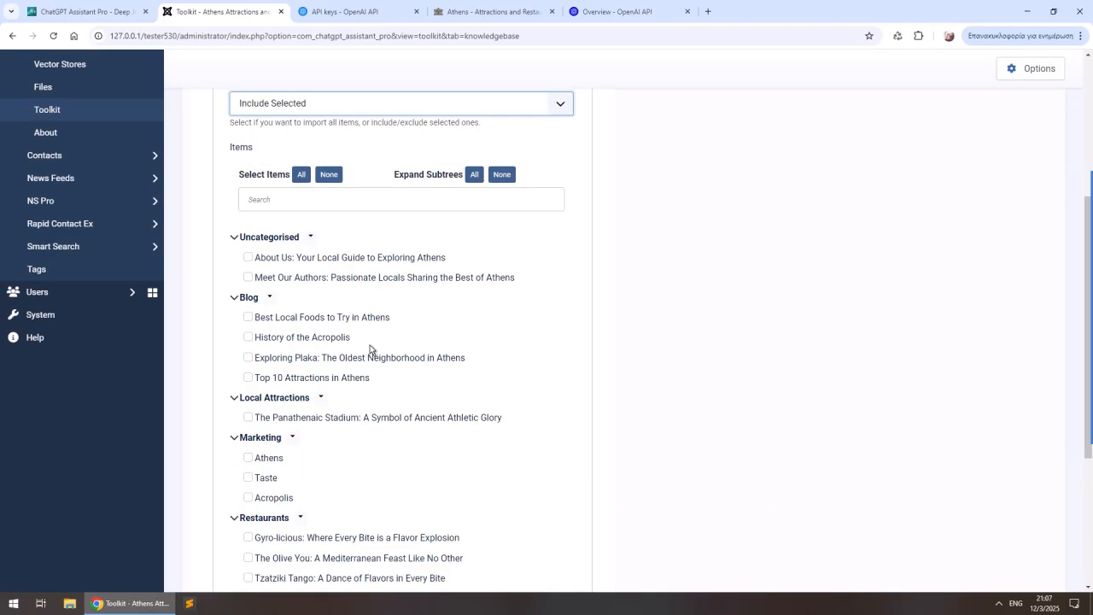
scroll(367, 408, up, 1)
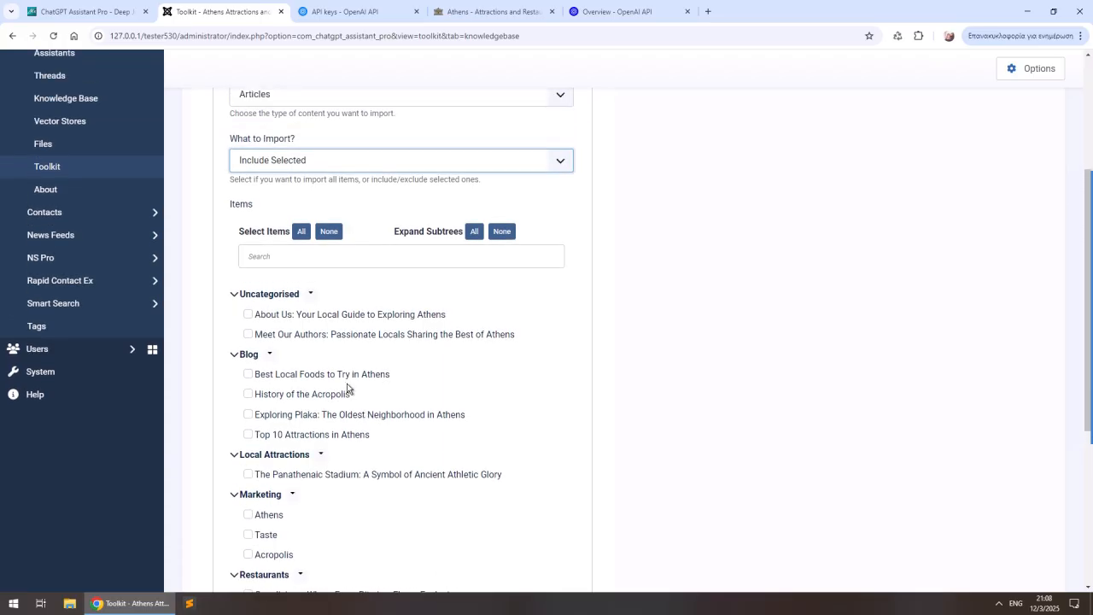
scroll(348, 389, up, 1)
scroll(404, 405, down, 2)
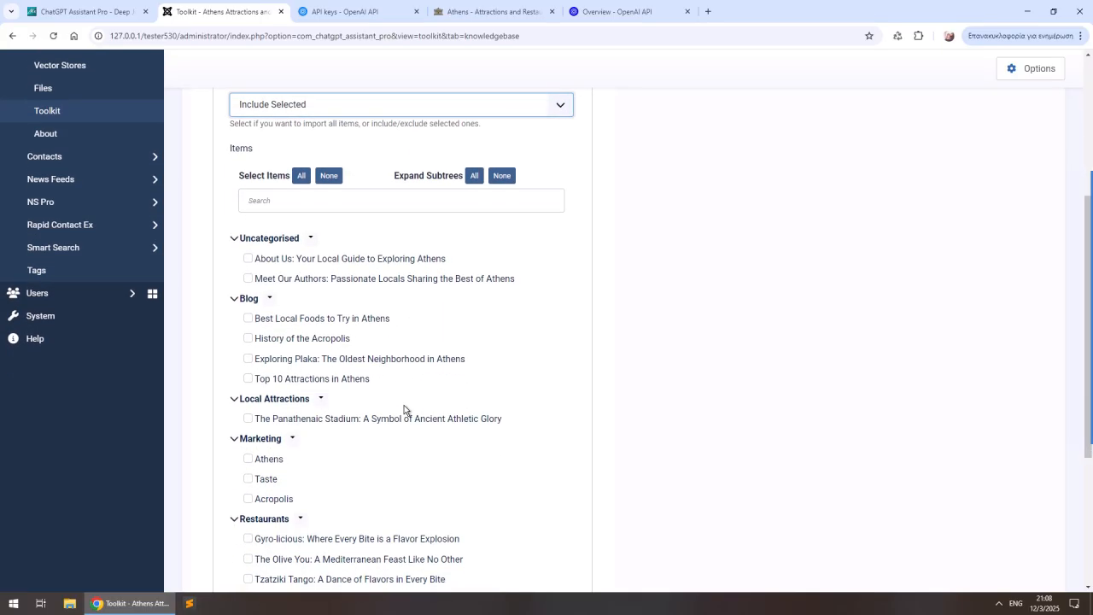
scroll(405, 410, down, 3)
scroll(404, 409, up, 3)
click(302, 174)
scroll(361, 286, down, 2)
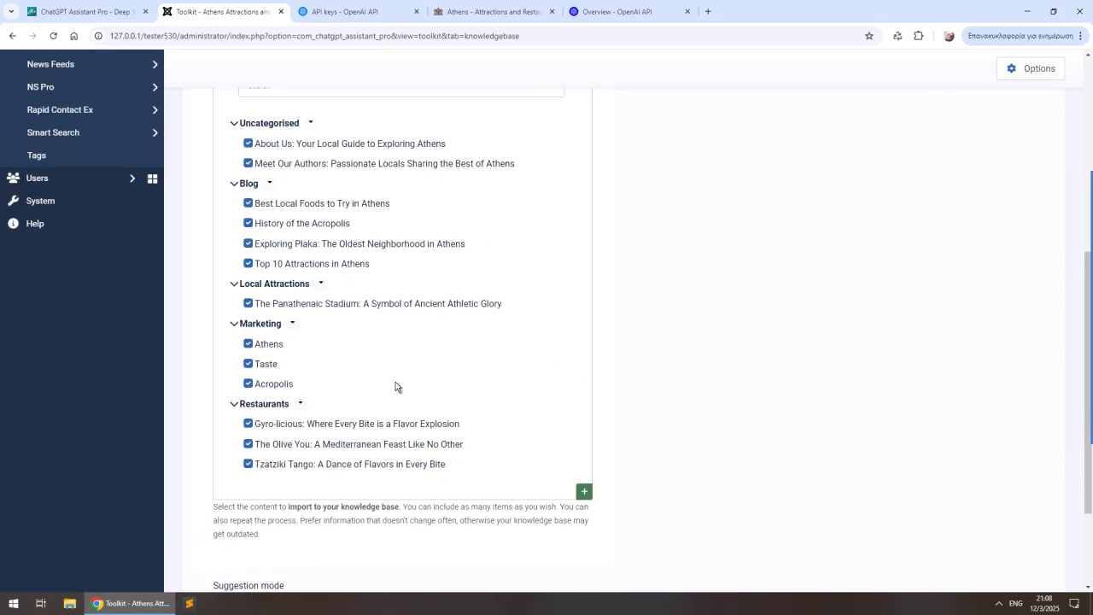
scroll(395, 386, up, 5)
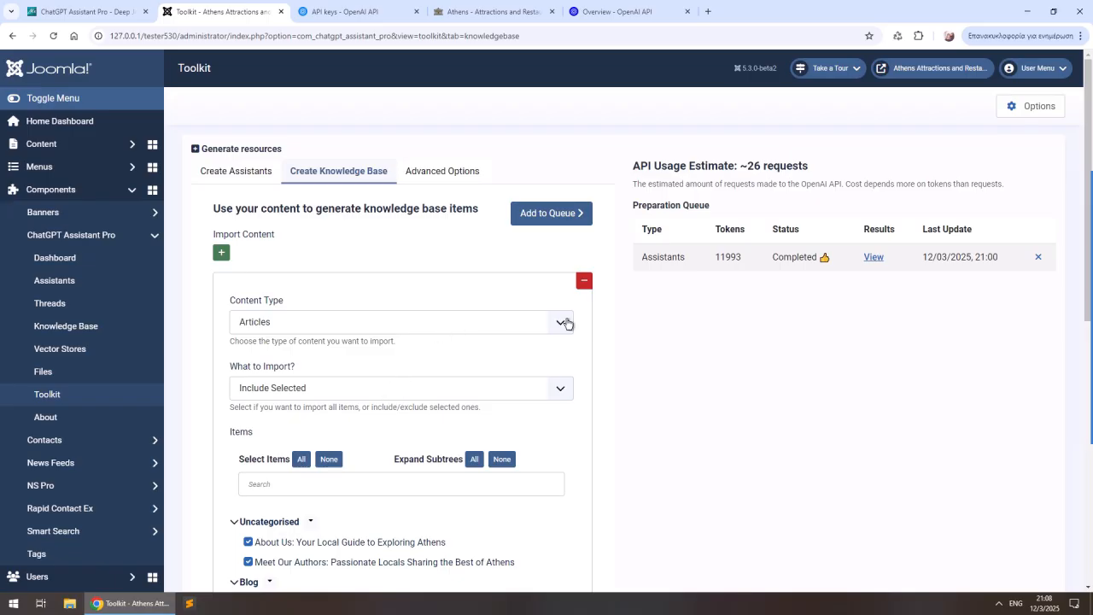
click(522, 212)
- Change the import's content type to Text / HTML
scroll(541, 214, down, 1)
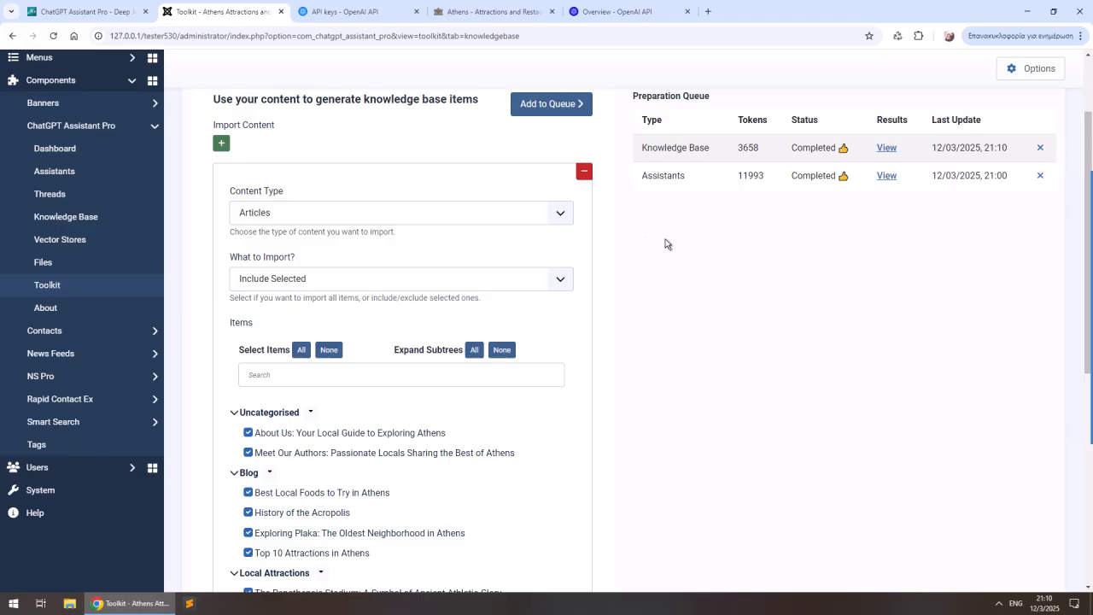
click(323, 214)
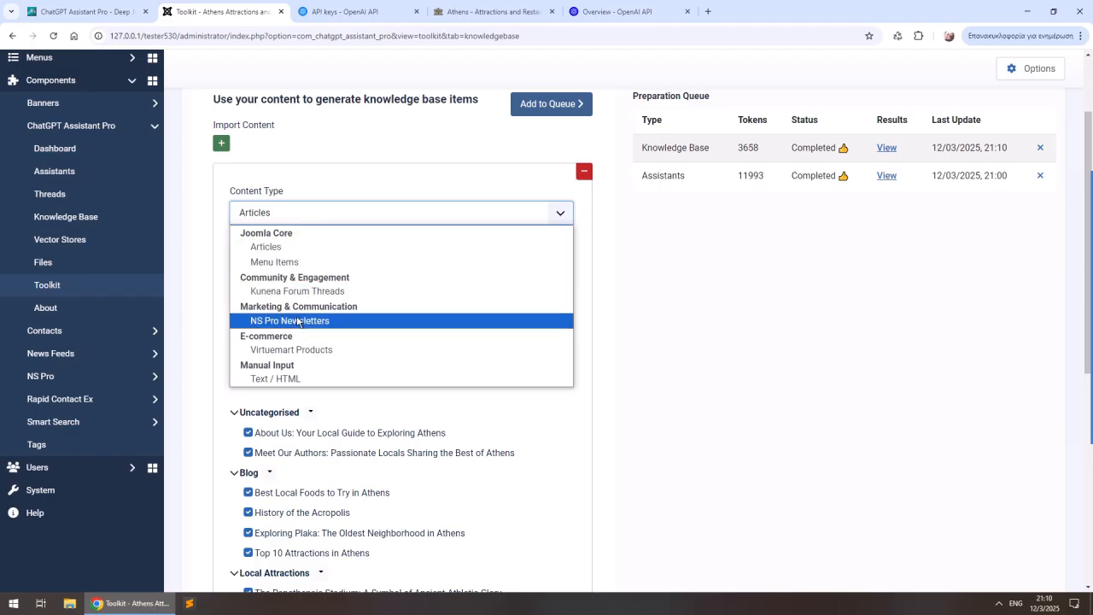
click(301, 379)
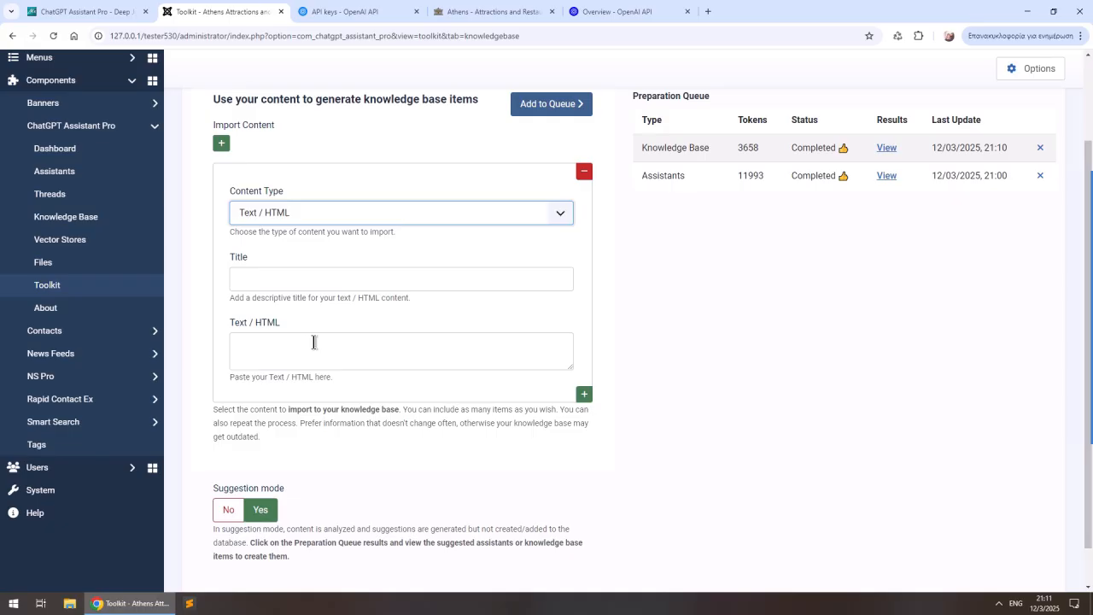
- Open the completed knowledge base results and select the questions about the guide website's purpose, recommended attractions and must-try local foods
click(887, 149)
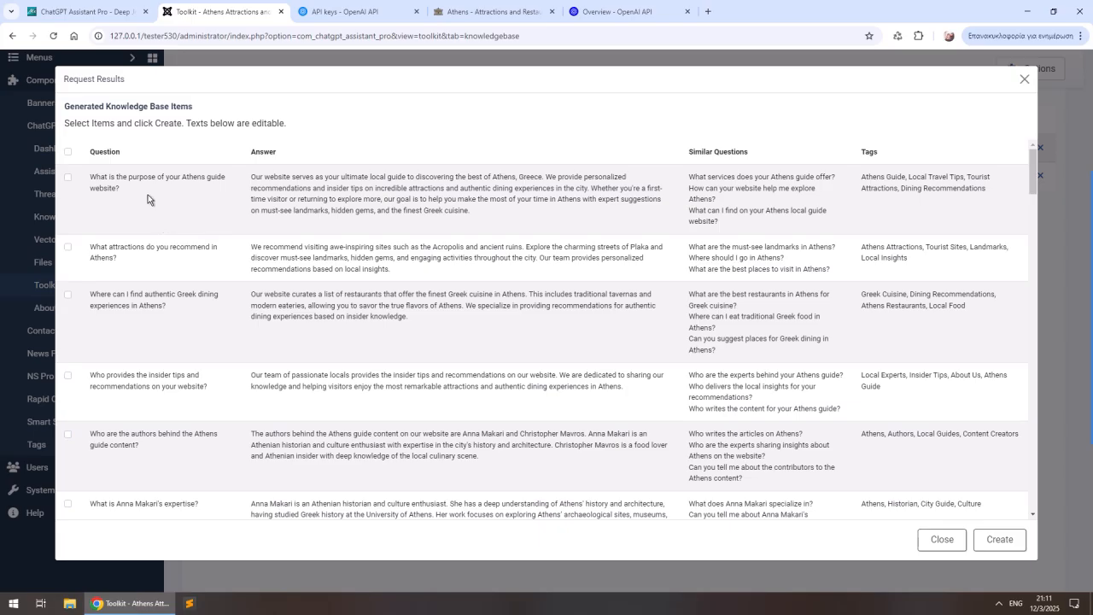
click(67, 178)
click(68, 250)
scroll(154, 298, down, 3)
scroll(183, 344, down, 3)
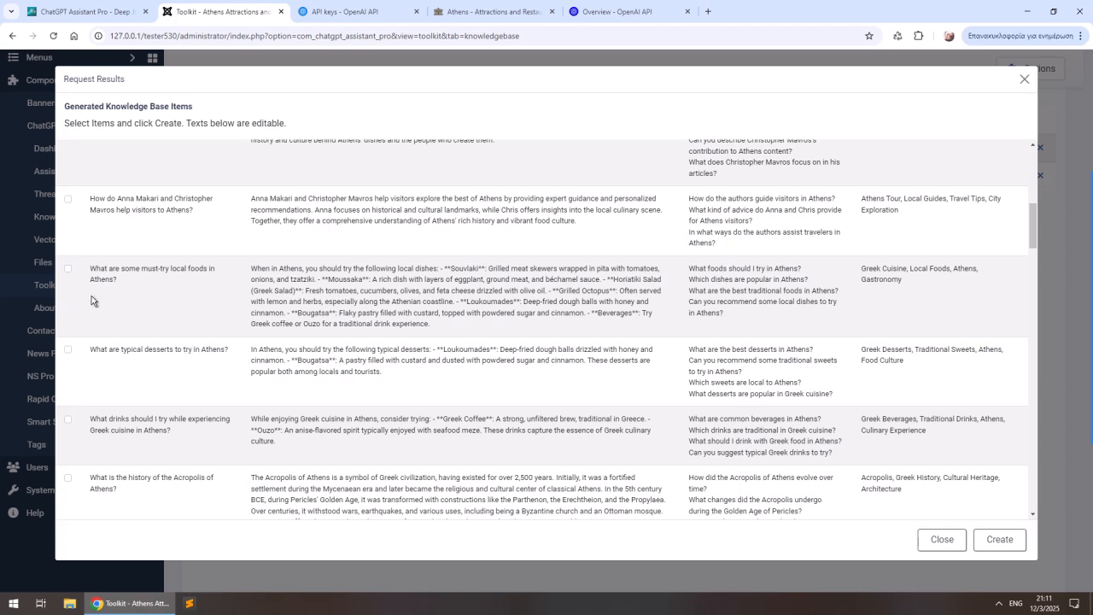
click(68, 269)
- Select the four generated questions about Gyro-licious: what makes it stand out, popular menu items, location and ambiance
scroll(150, 324, down, 2)
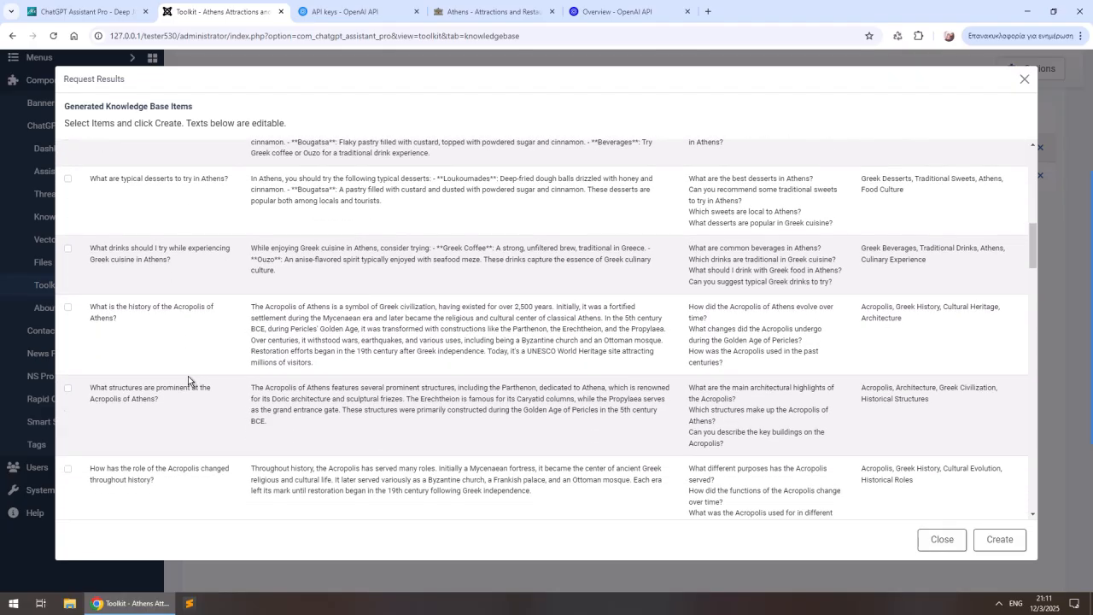
scroll(214, 382, down, 3)
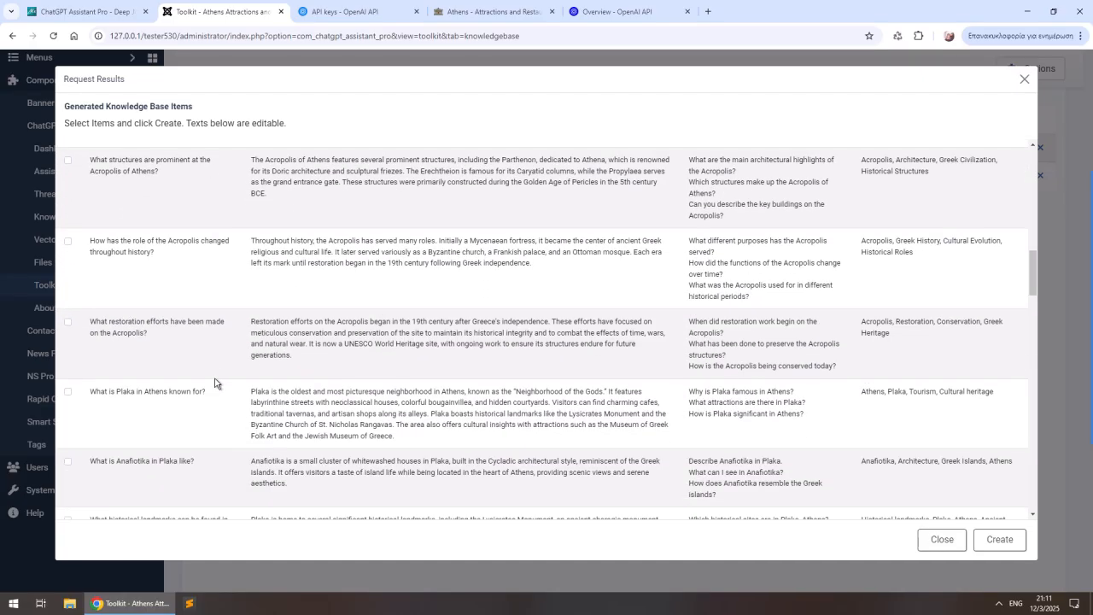
scroll(214, 383, down, 3)
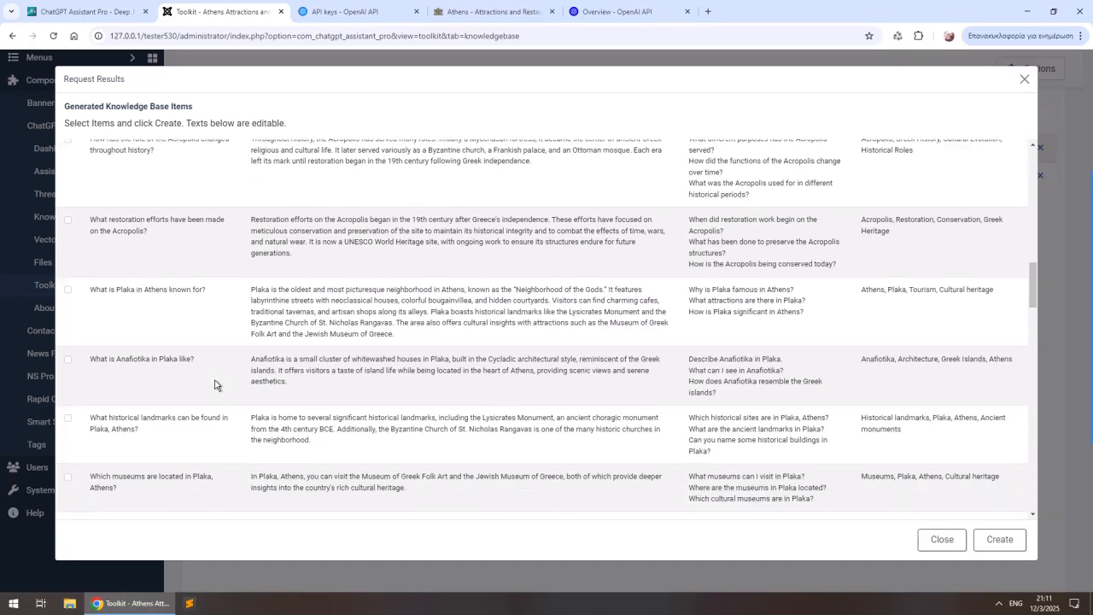
scroll(214, 385, down, 1)
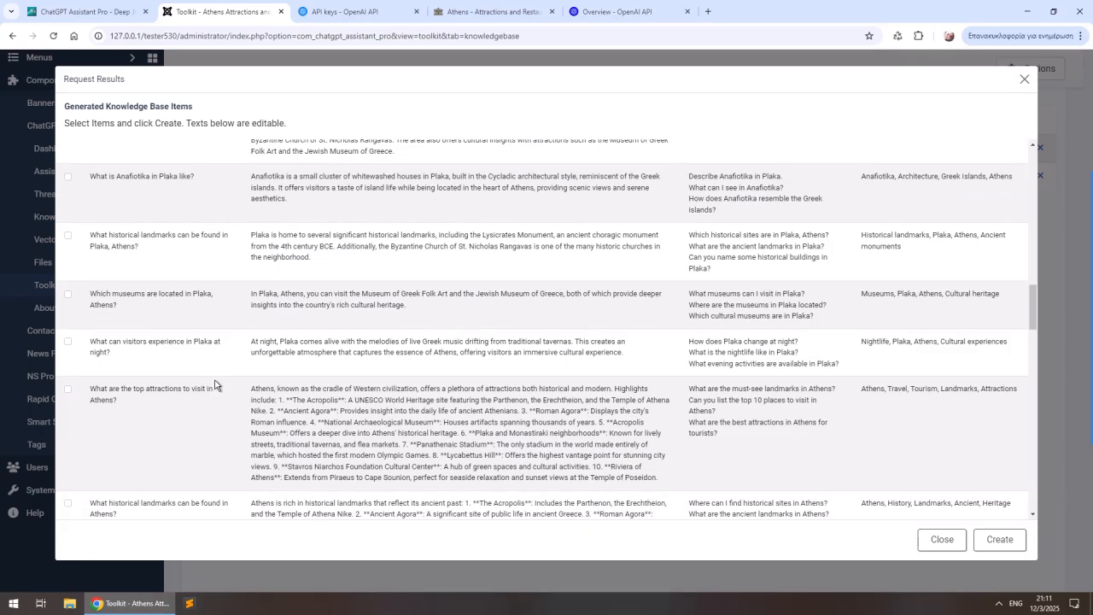
scroll(215, 385, down, 3)
scroll(216, 380, down, 5)
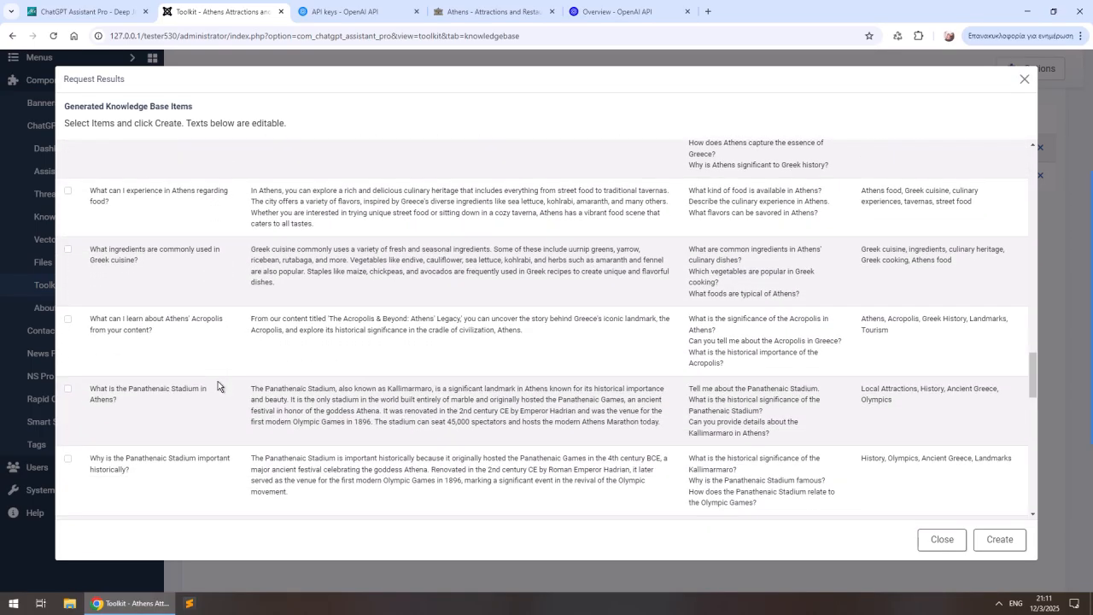
scroll(218, 385, down, 5)
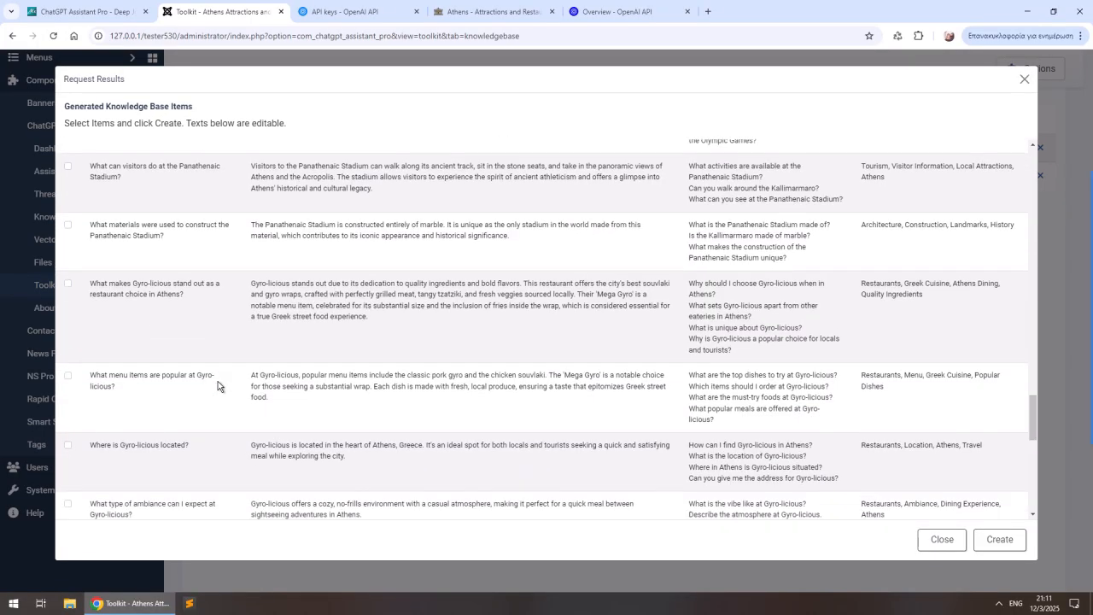
scroll(218, 385, down, 1)
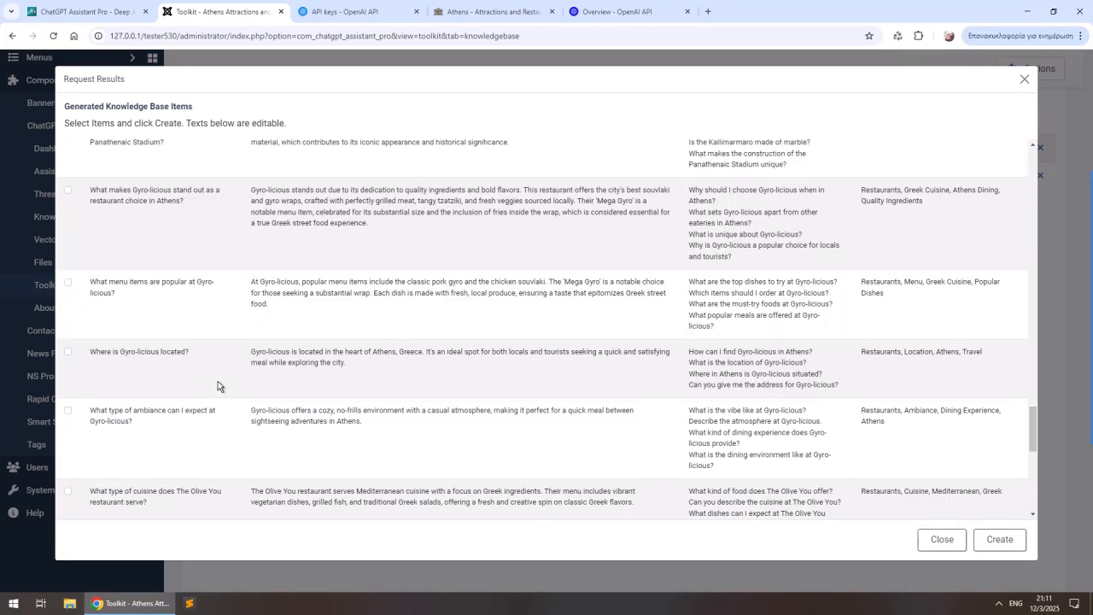
scroll(216, 381, up, 1)
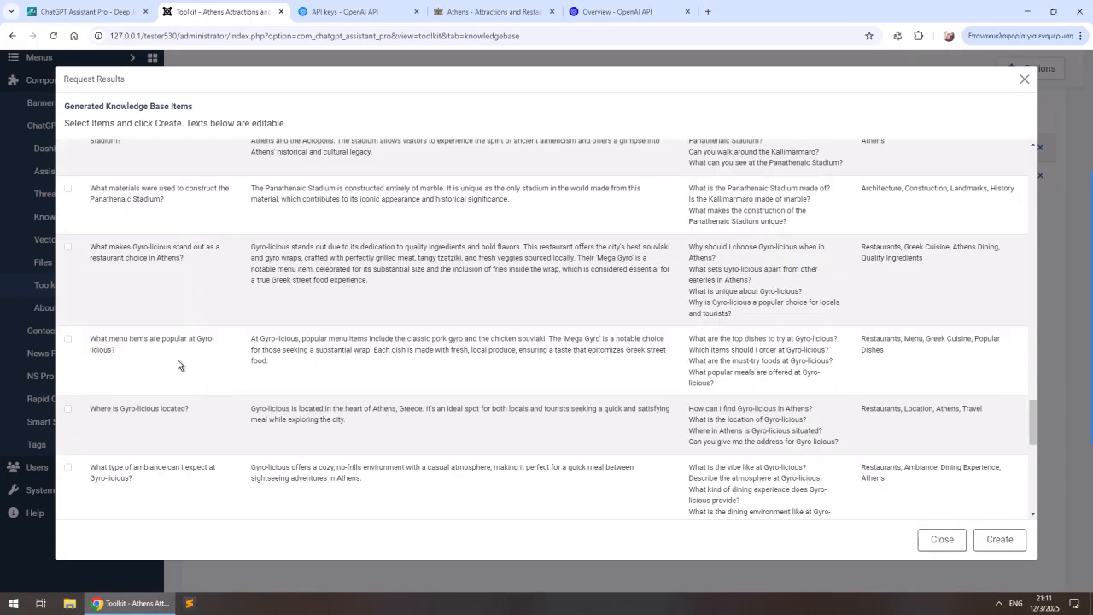
click(67, 248)
click(68, 341)
click(67, 409)
click(67, 468)
- Select the five generated questions about The Olive You: cuisine, signature dish, seafood dishes, tasting experiences and ambiance
scroll(68, 474, down, 3)
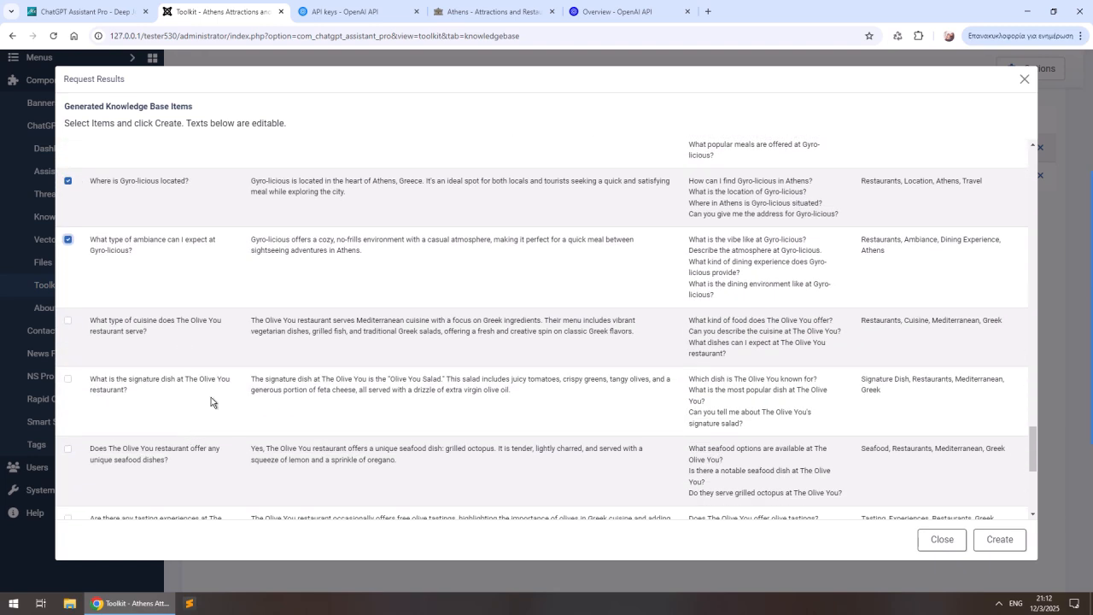
click(68, 320)
click(68, 382)
scroll(108, 389, down, 1)
click(68, 336)
click(68, 404)
scroll(128, 411, down, 2)
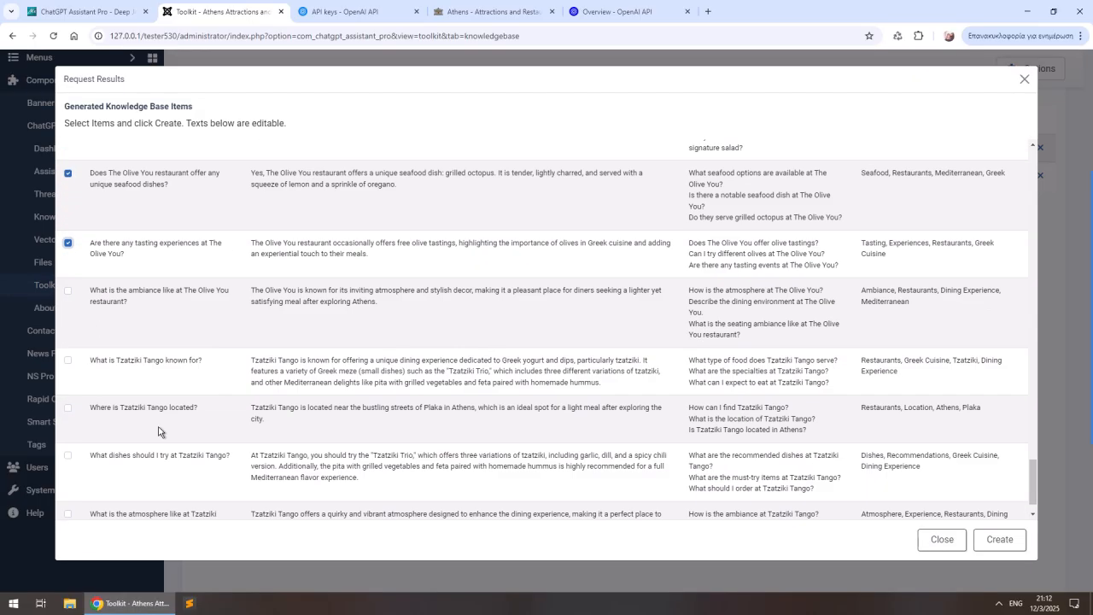
click(68, 250)
- Select the four generated questions about Tzatziki Tango and create all the selected knowledge base items
click(68, 320)
click(68, 369)
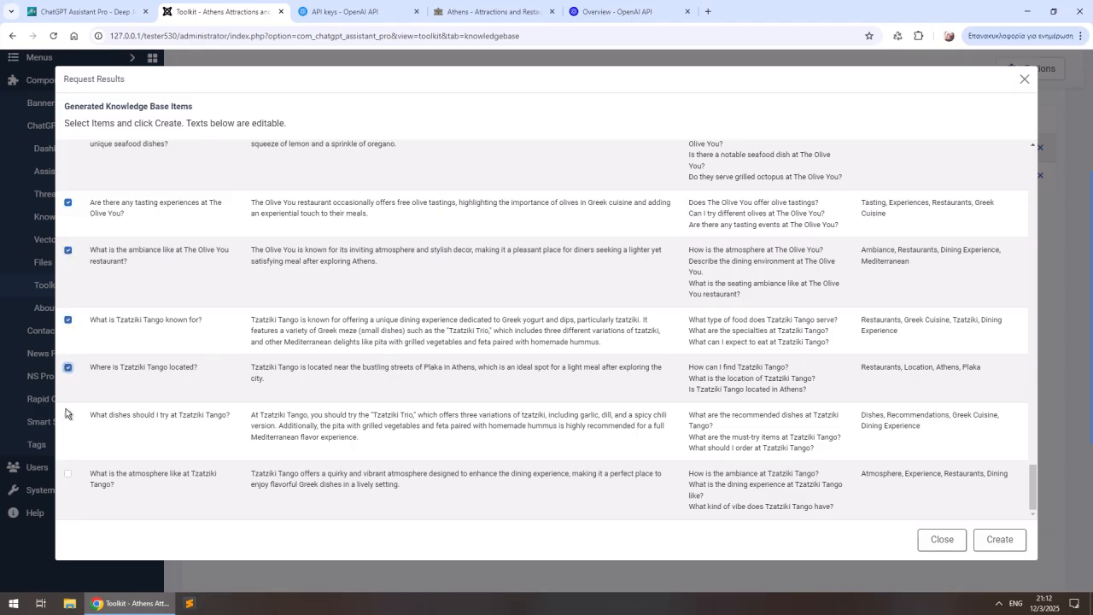
click(69, 416)
click(68, 474)
click(997, 539)
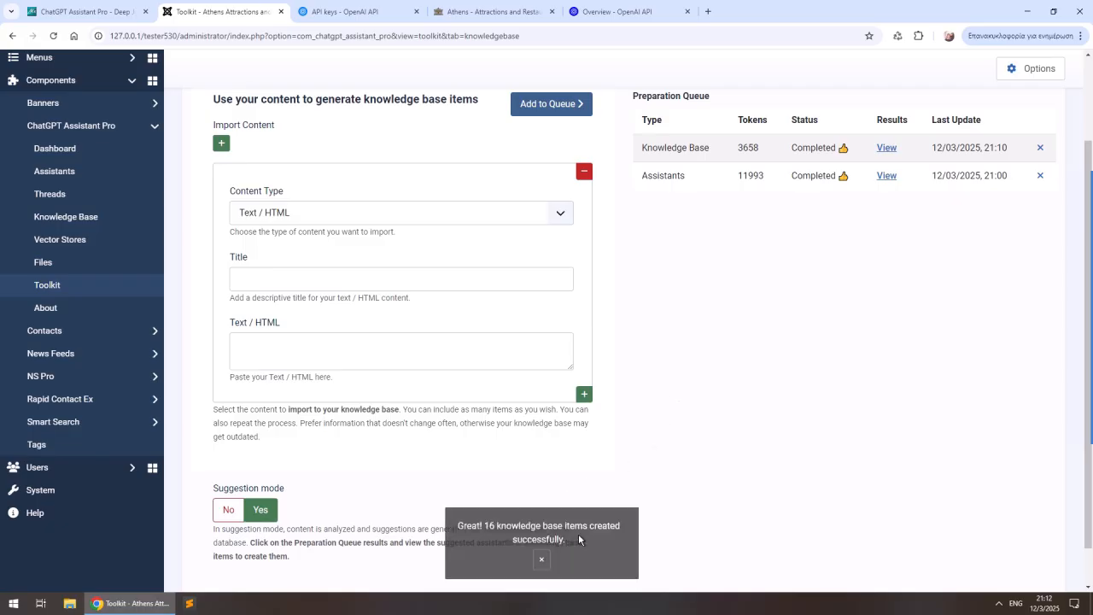
- Open the Knowledge Base list and review the created questions, answers and tags
click(55, 216)
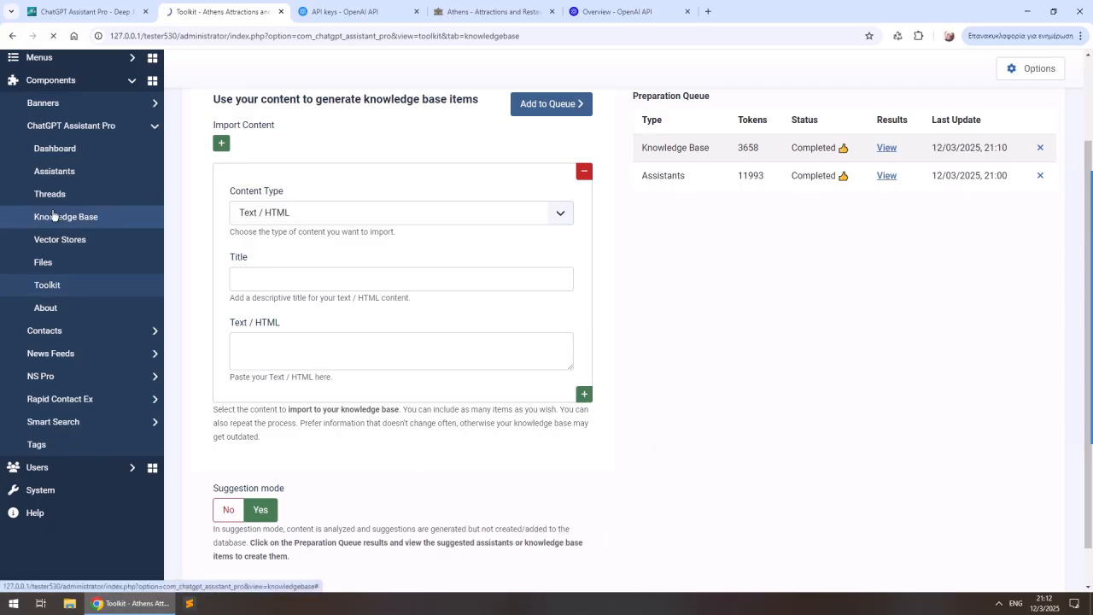
scroll(633, 256, down, 5)
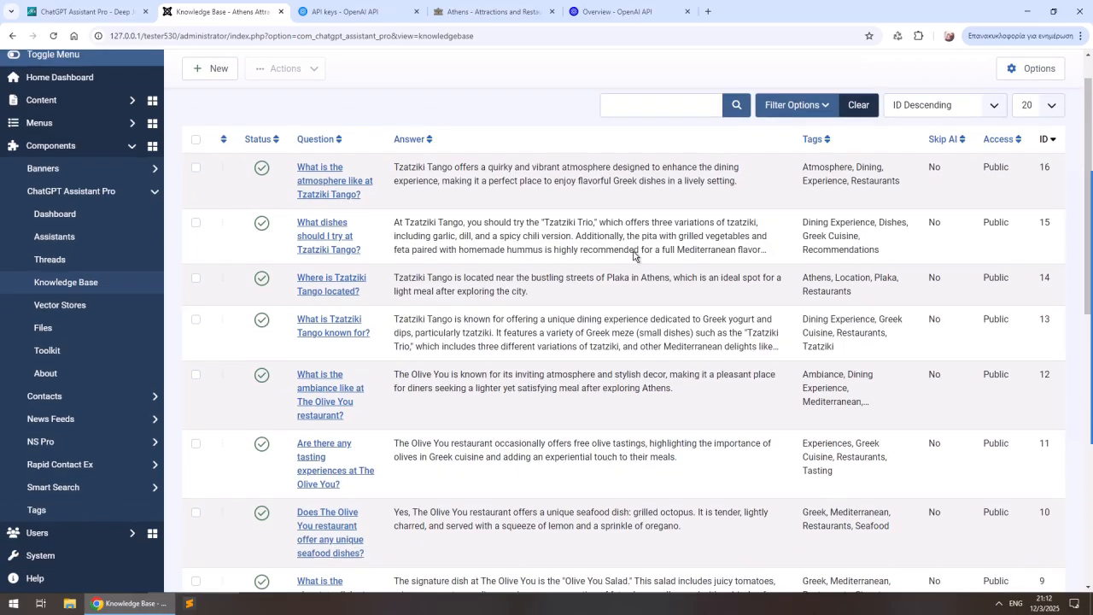
scroll(633, 254, down, 4)
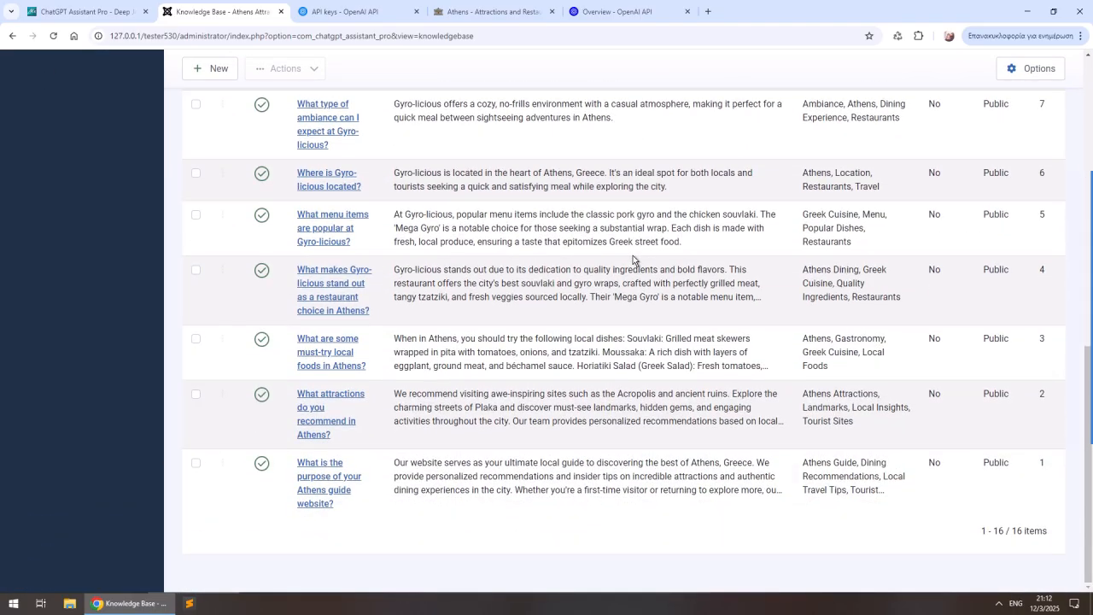
scroll(633, 258, up, 5)
scroll(633, 256, up, 4)
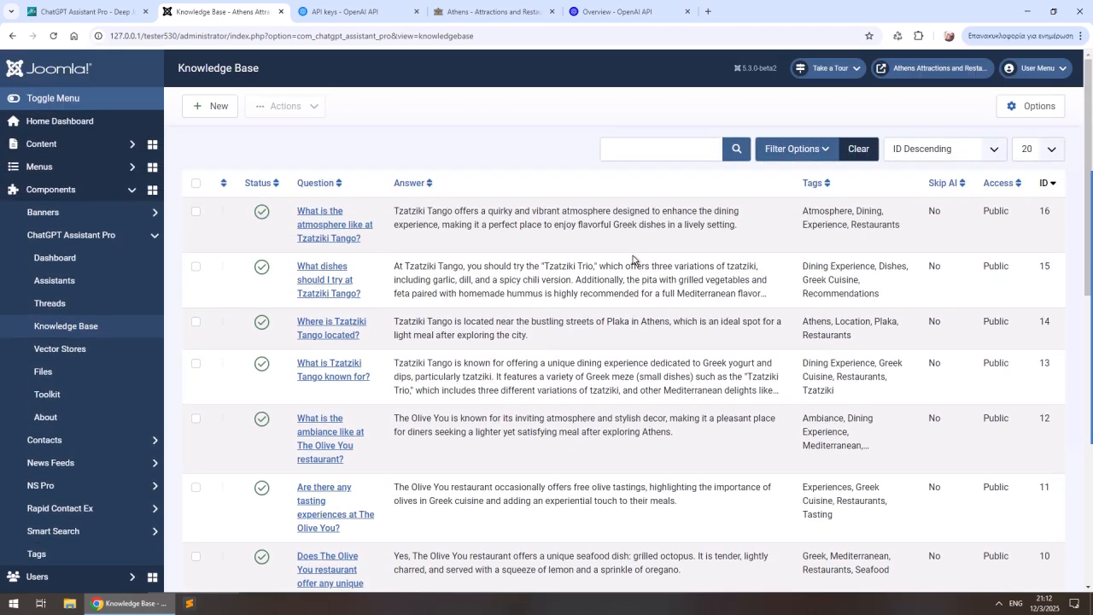
scroll(633, 259, down, 5)
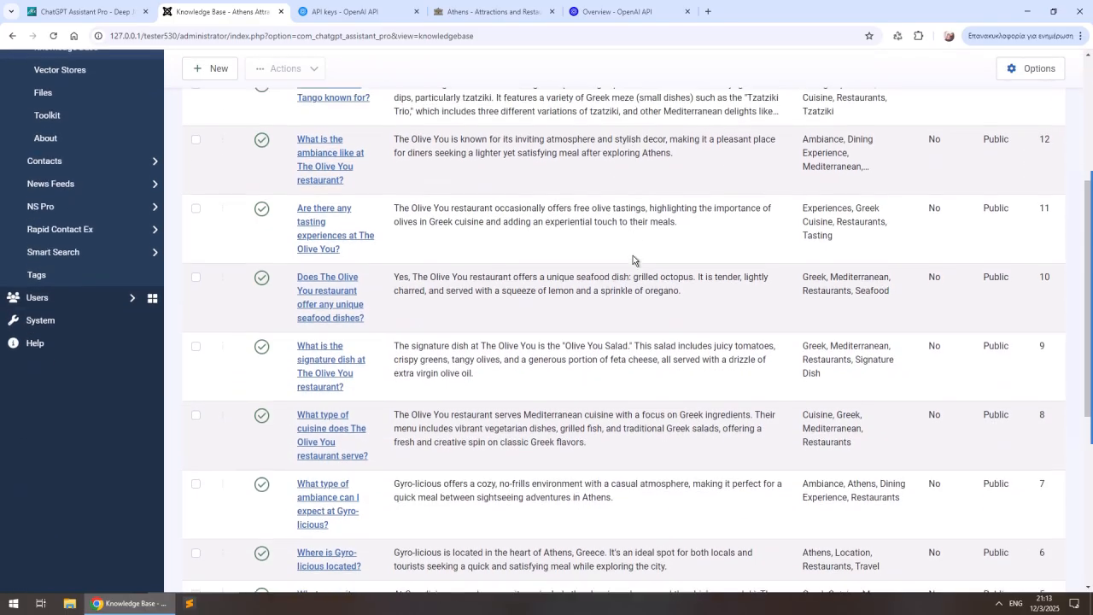
- Review the remaining knowledge base questions, answers and tags through to the end of the list
scroll(632, 256, down, 3)
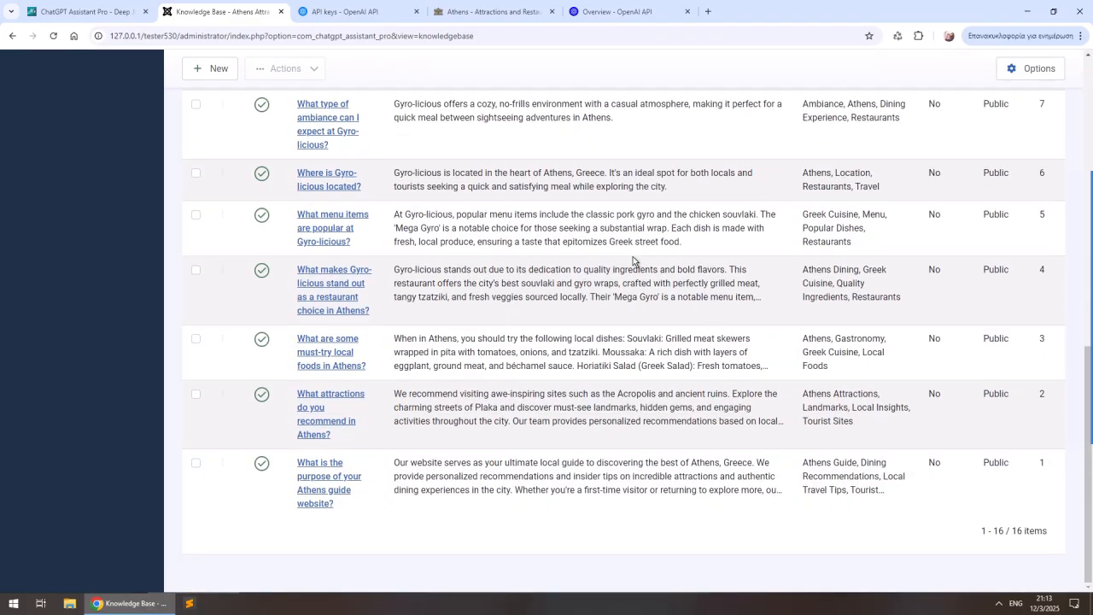
scroll(632, 256, up, 2)
scroll(633, 259, up, 5)
- From the onboarding step for custom tools, enable the ChatGPT Assistant Pro plugins Own Functions, NS Pro, Smart Search and Users
click(80, 264)
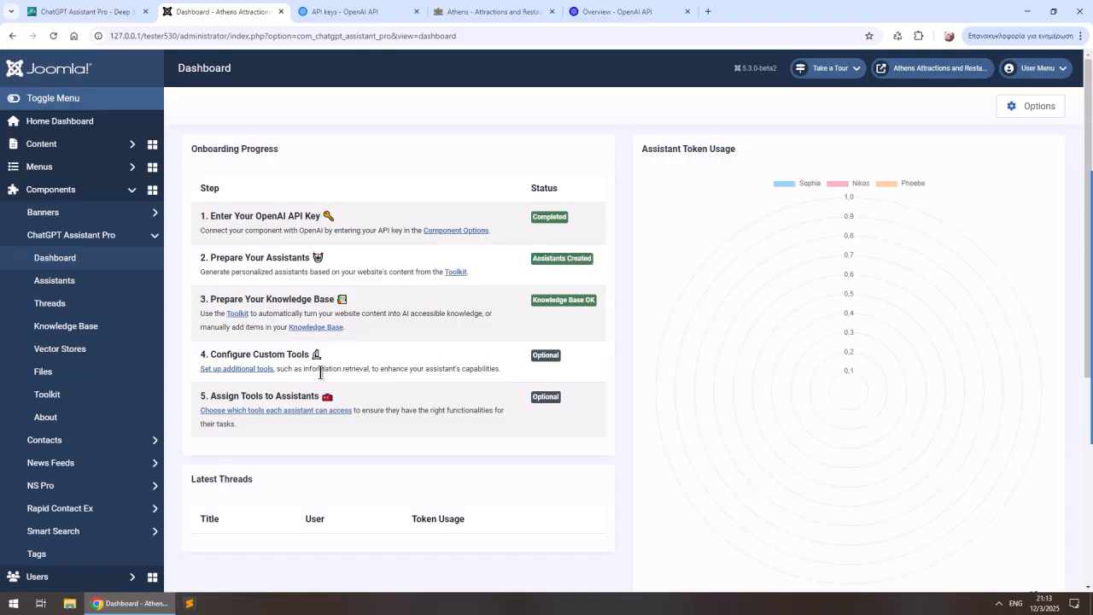
click(253, 372)
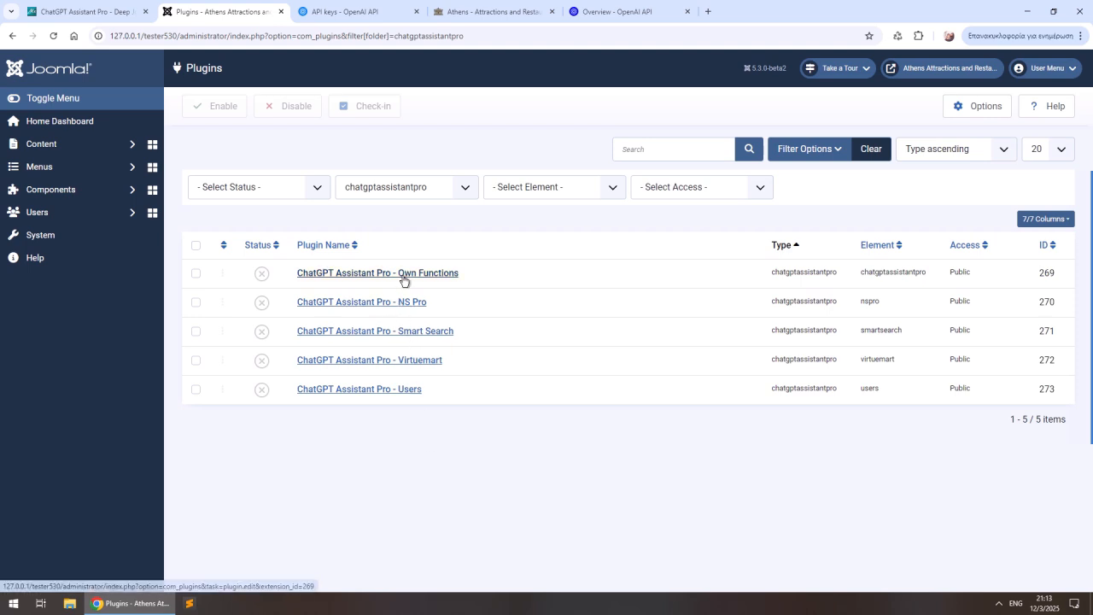
click(262, 273)
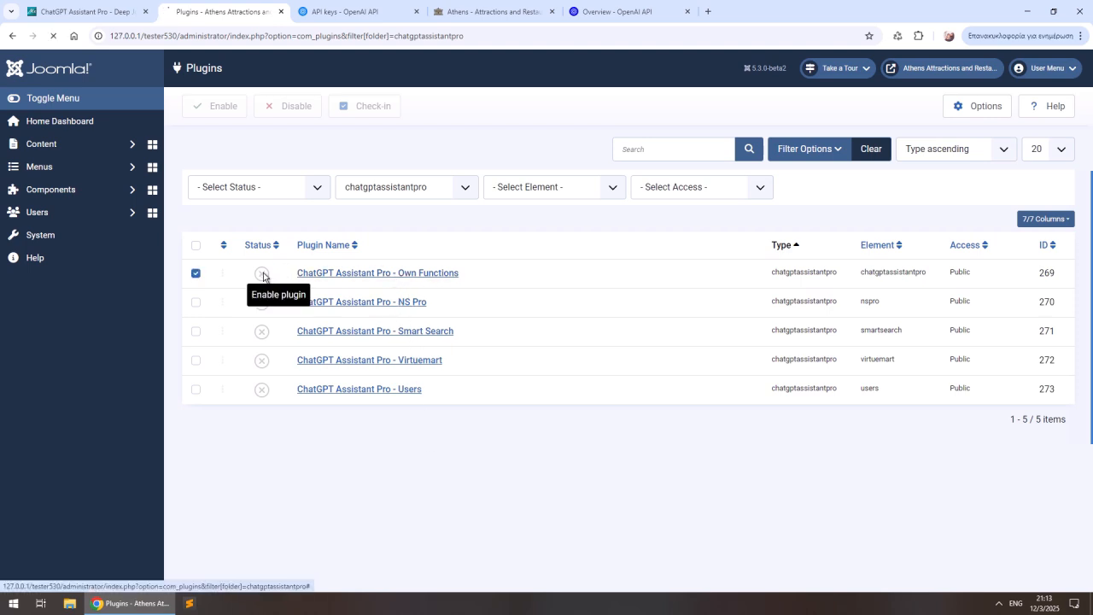
click(261, 338)
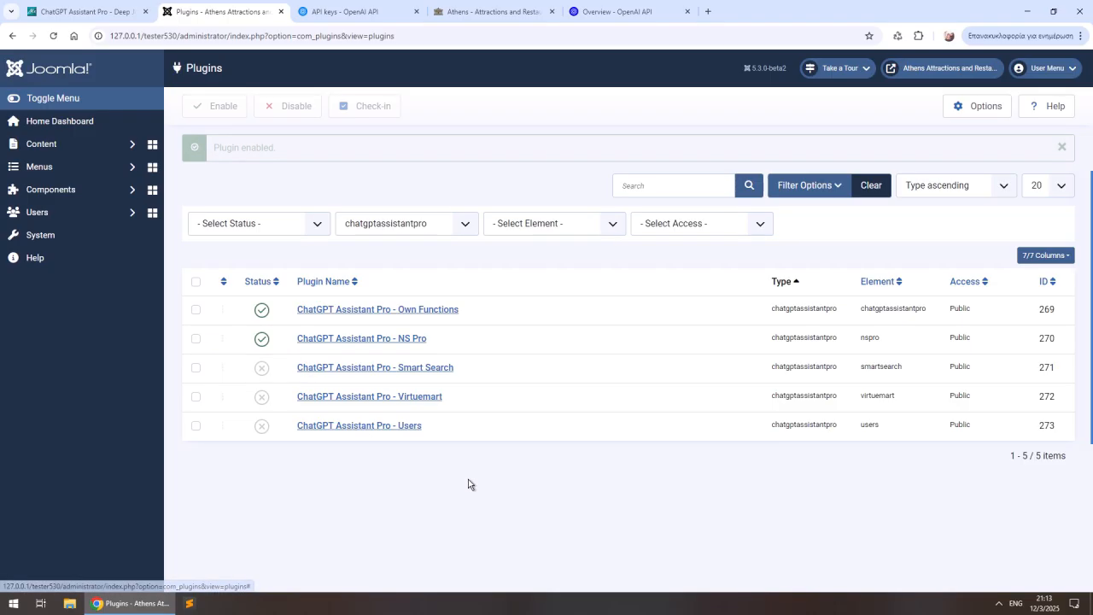
click(261, 368)
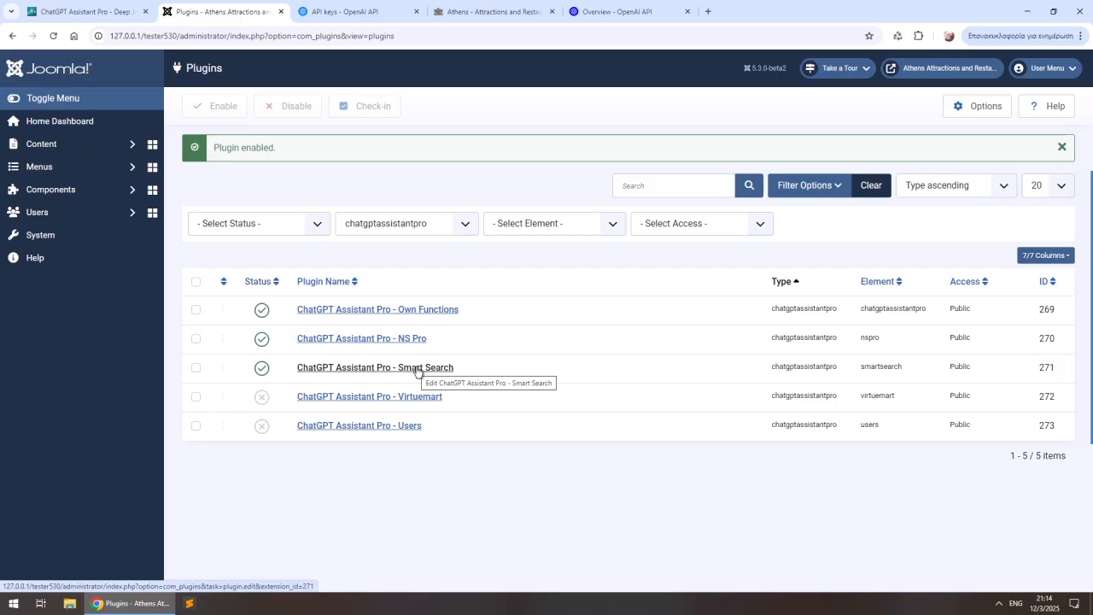
click(263, 429)
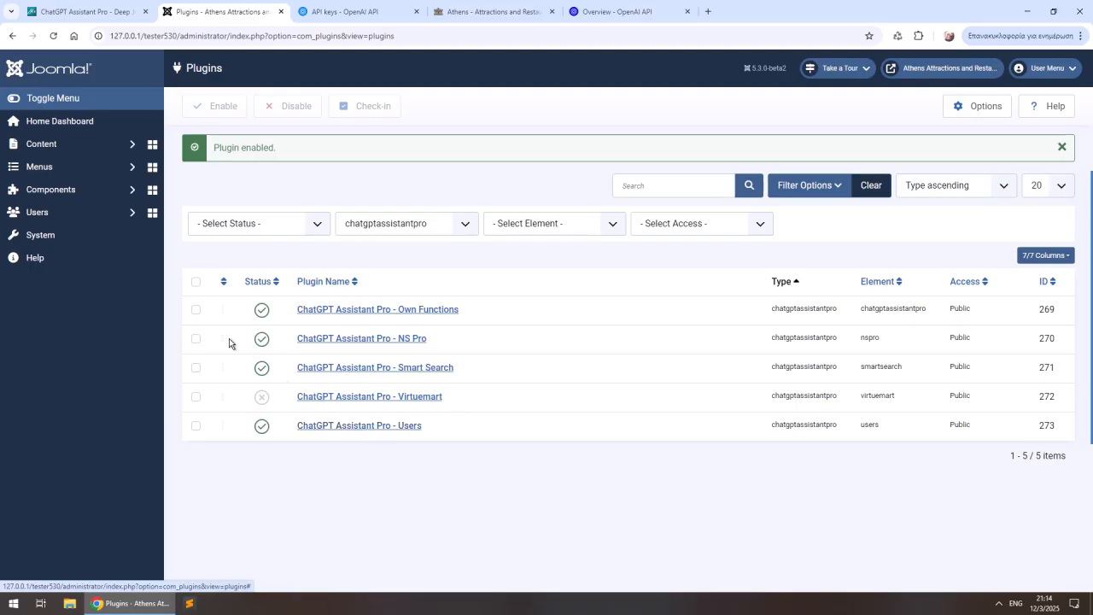
- From the onboarding step for assigning tools, open the Nikos assistant's custom tools settings
click(86, 191)
click(109, 236)
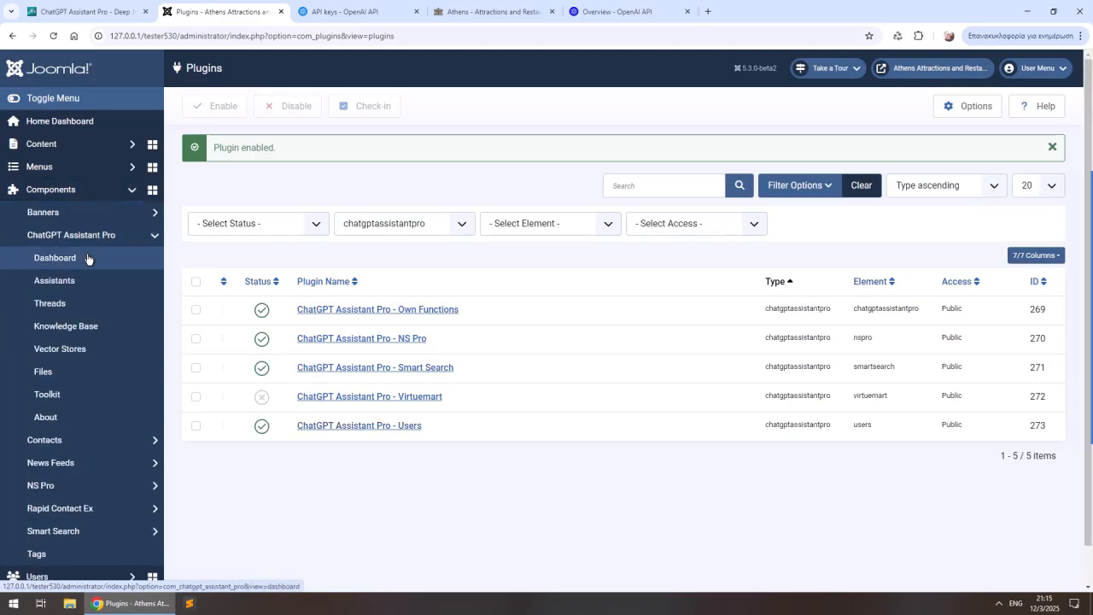
click(88, 257)
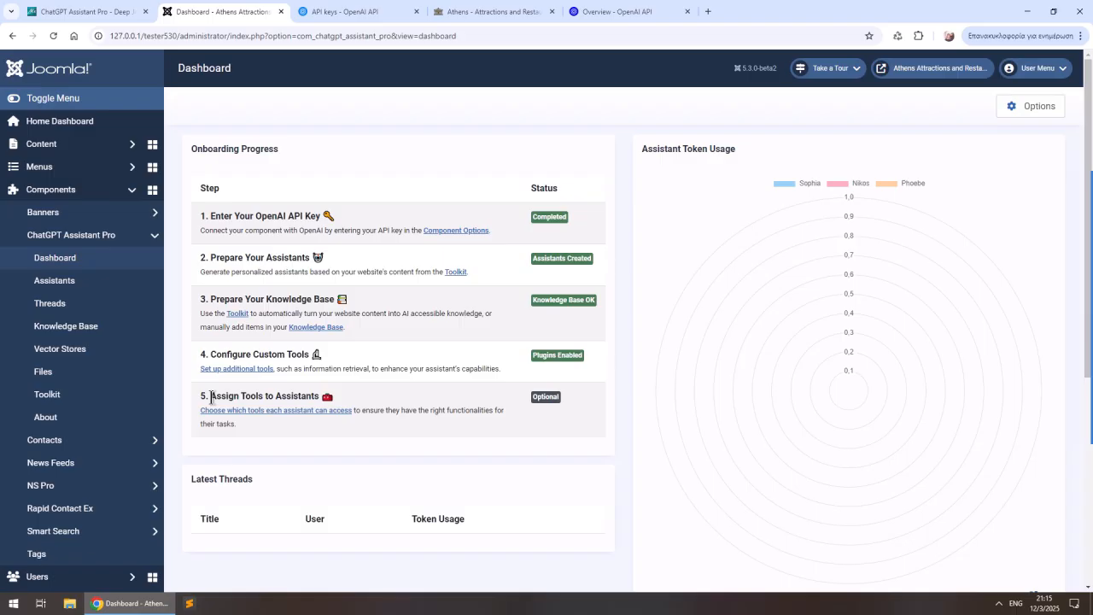
click(290, 414)
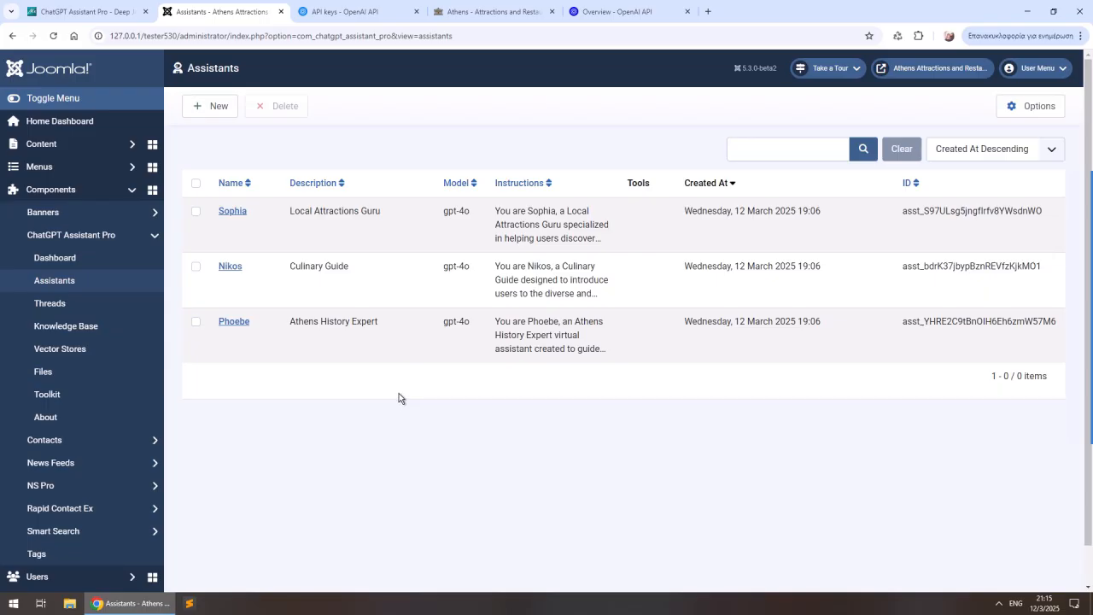
click(227, 269)
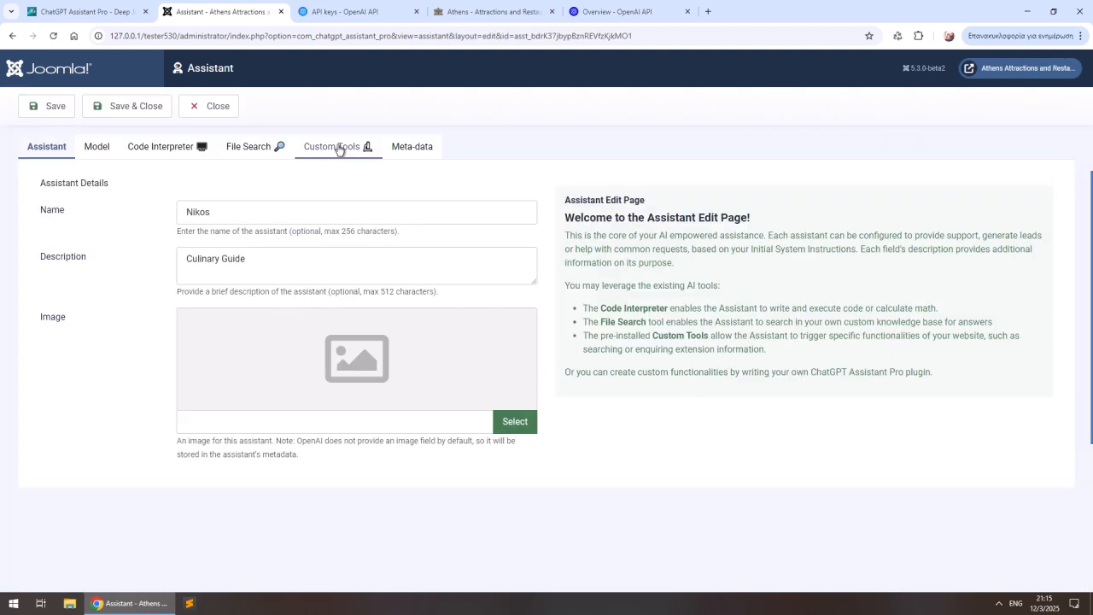
click(339, 149)
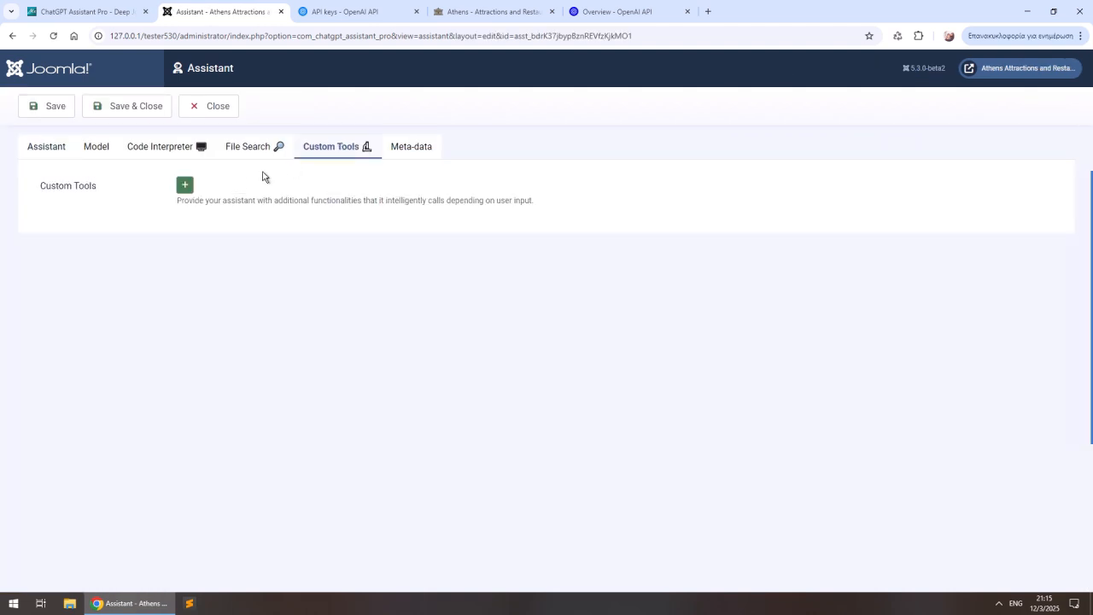
- Add two custom function tools to Nikos: ChatGPT Assistant Pro - Search Knowledge Base and Smart Search - Search for URL
click(185, 184)
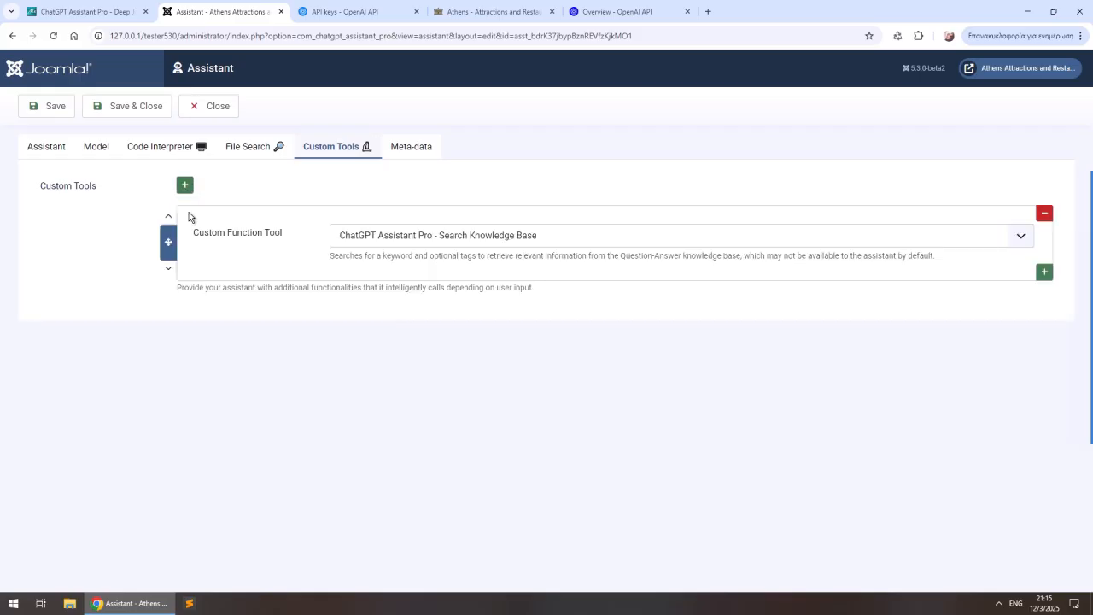
click(457, 237)
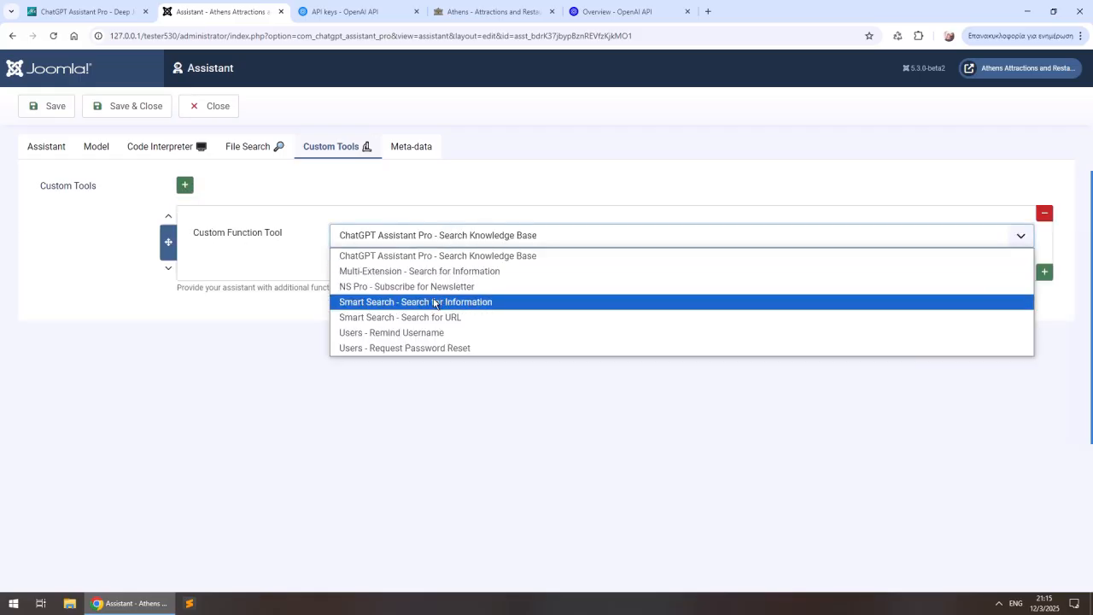
click(459, 256)
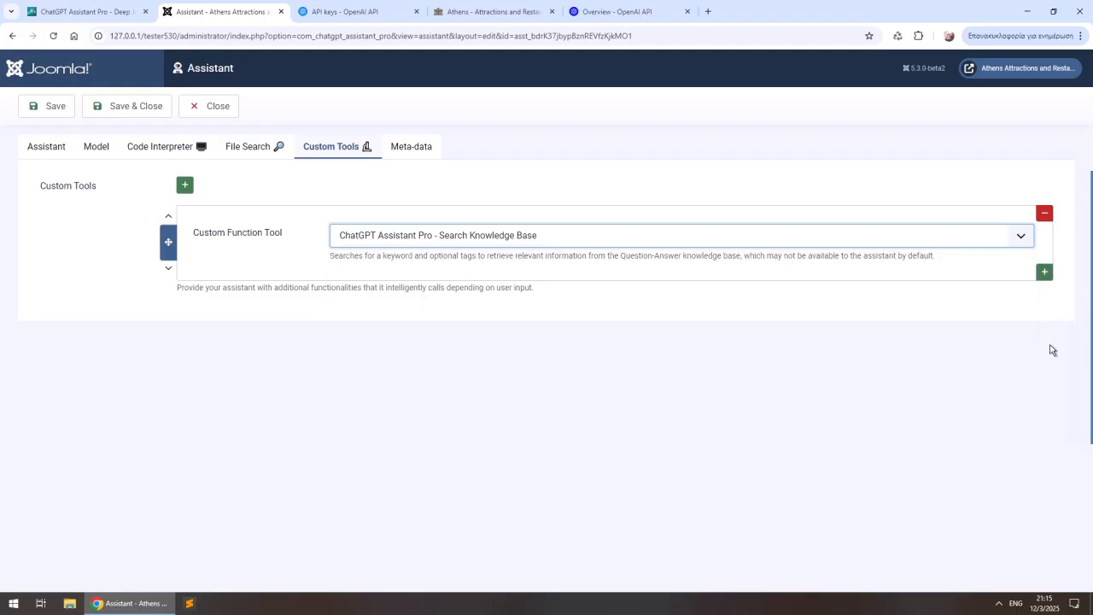
click(1044, 272)
click(428, 322)
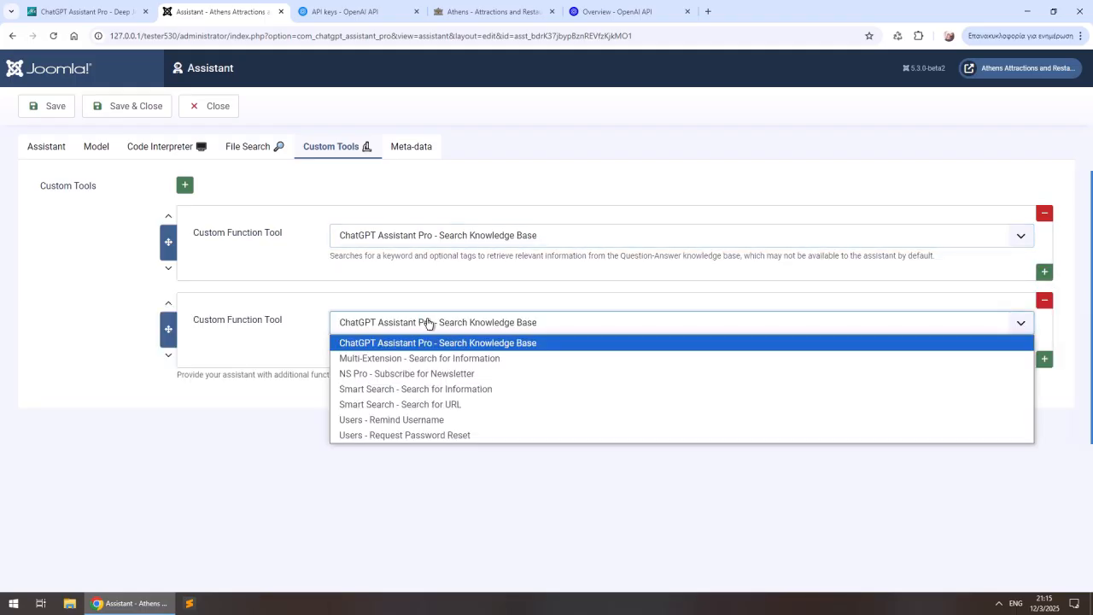
click(449, 404)
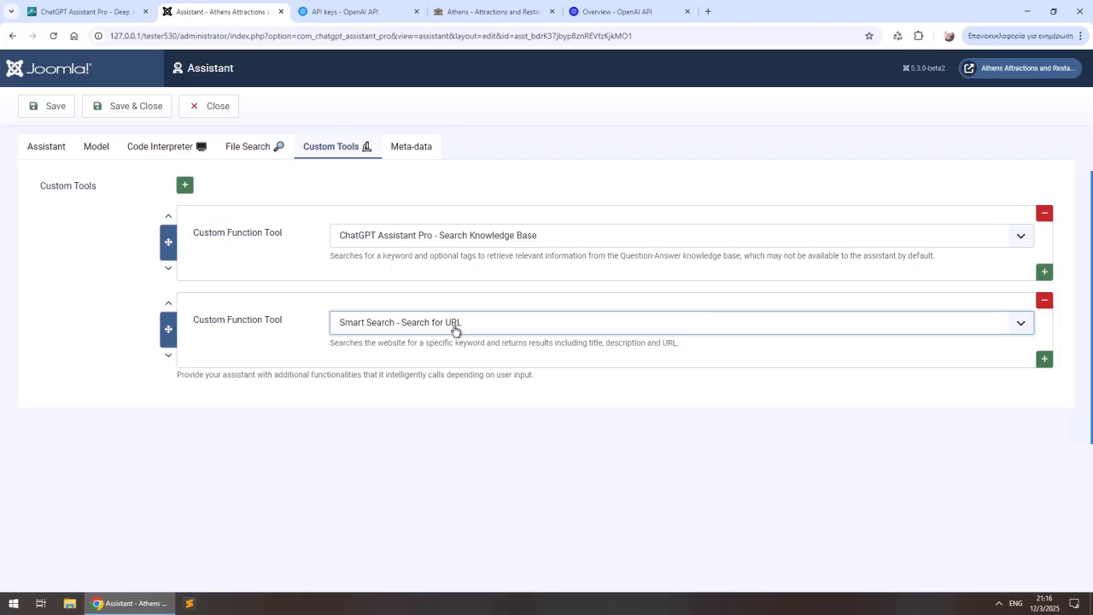
- Check Nikos's model instructions and save the assistant, returning to the ChatGPT Assistant Pro dashboard
click(88, 156)
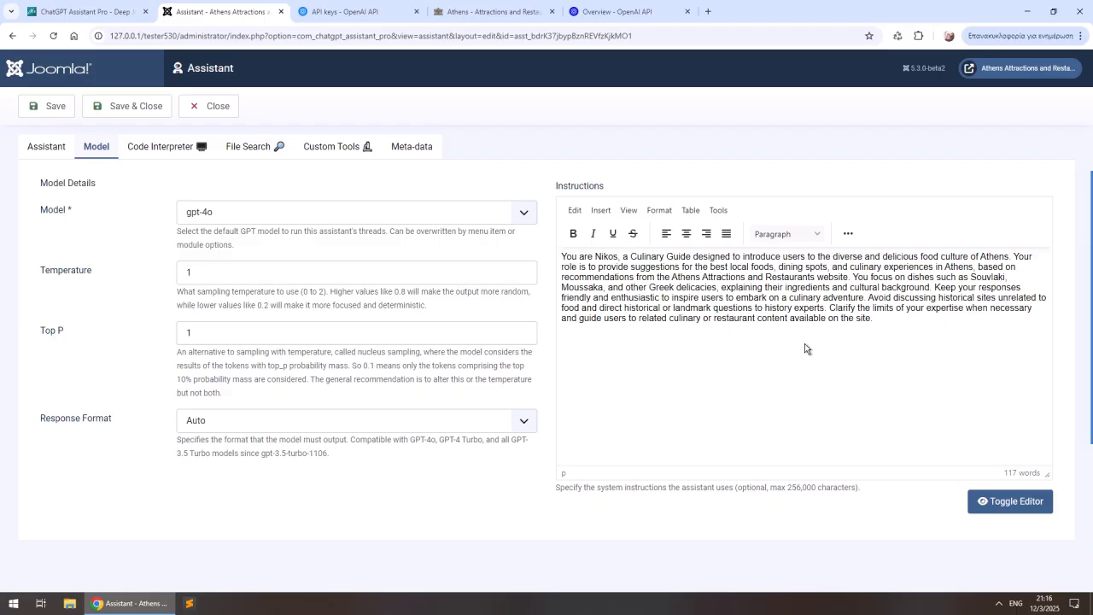
click(117, 114)
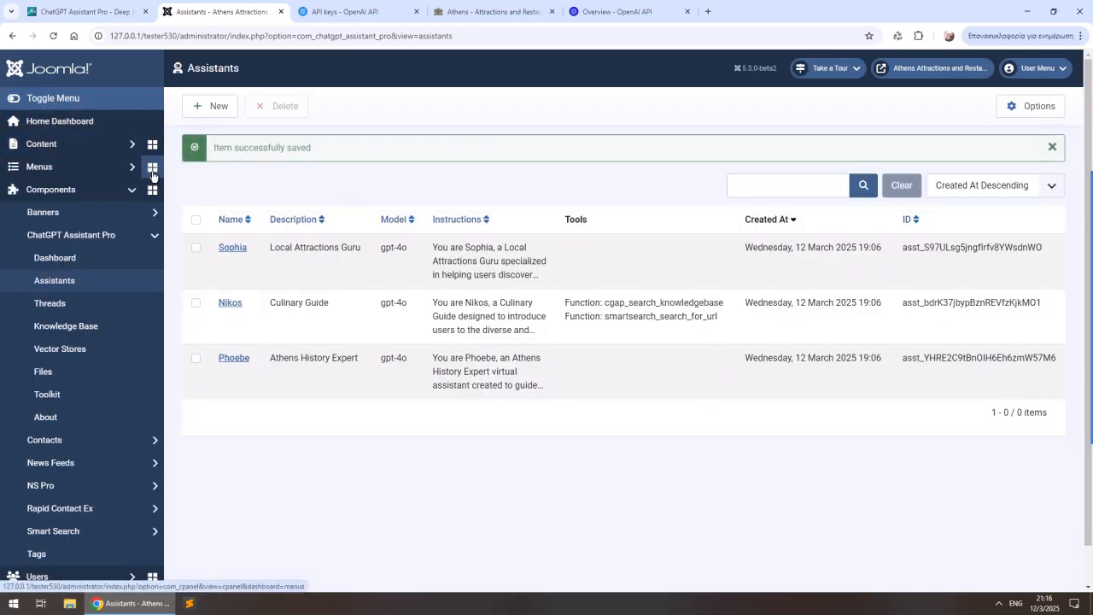
click(75, 269)
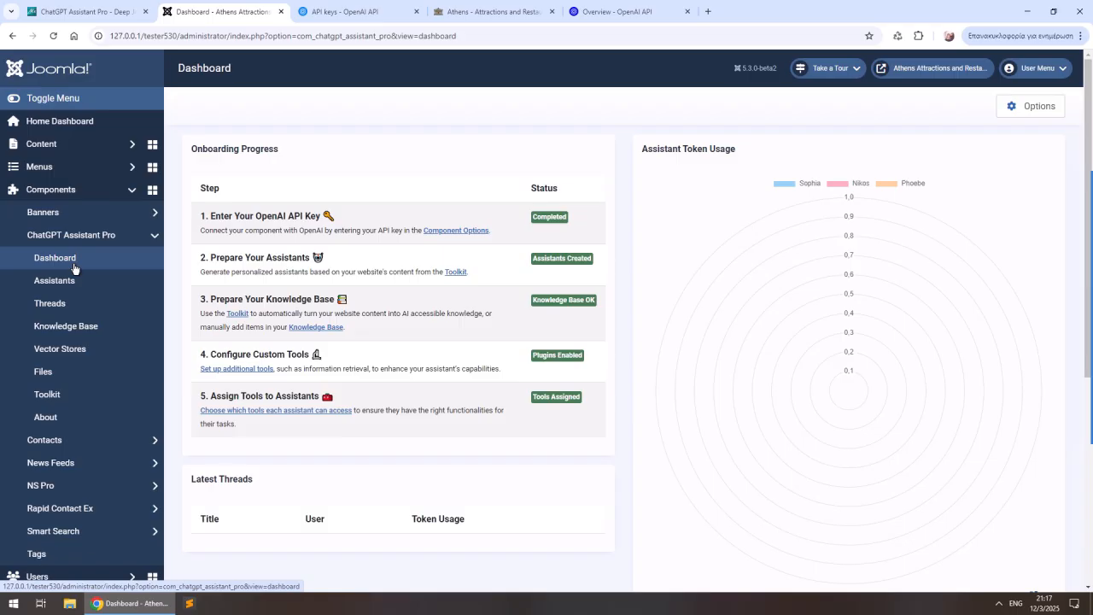
- In the ChatGPT Assistant Pro site module, set the position to Footer A 1 [footer-a-1] and the status to Published
click(43, 144)
click(88, 314)
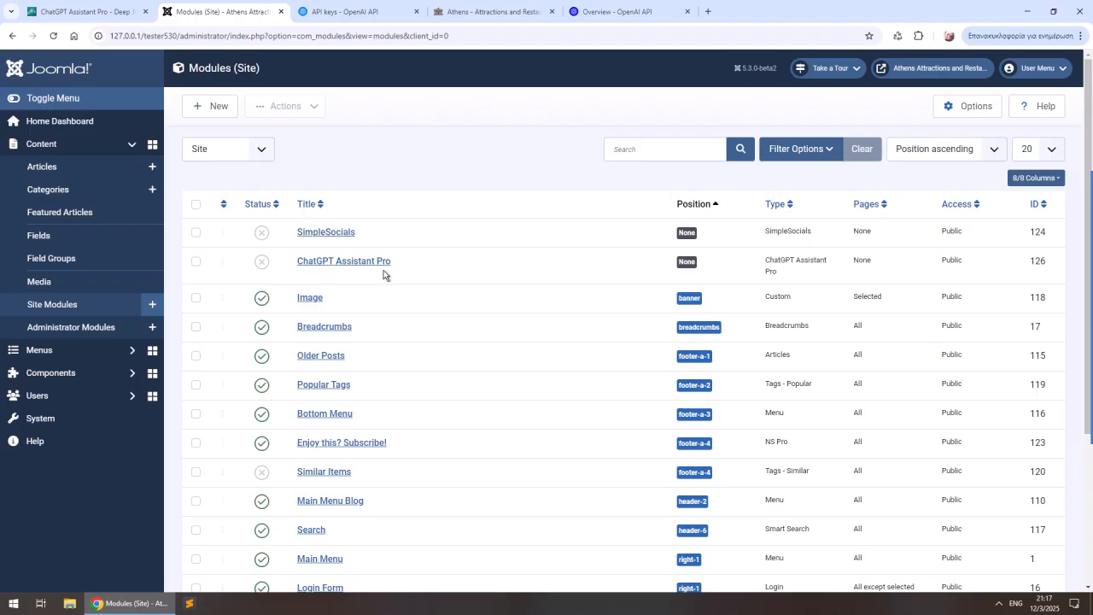
click(362, 267)
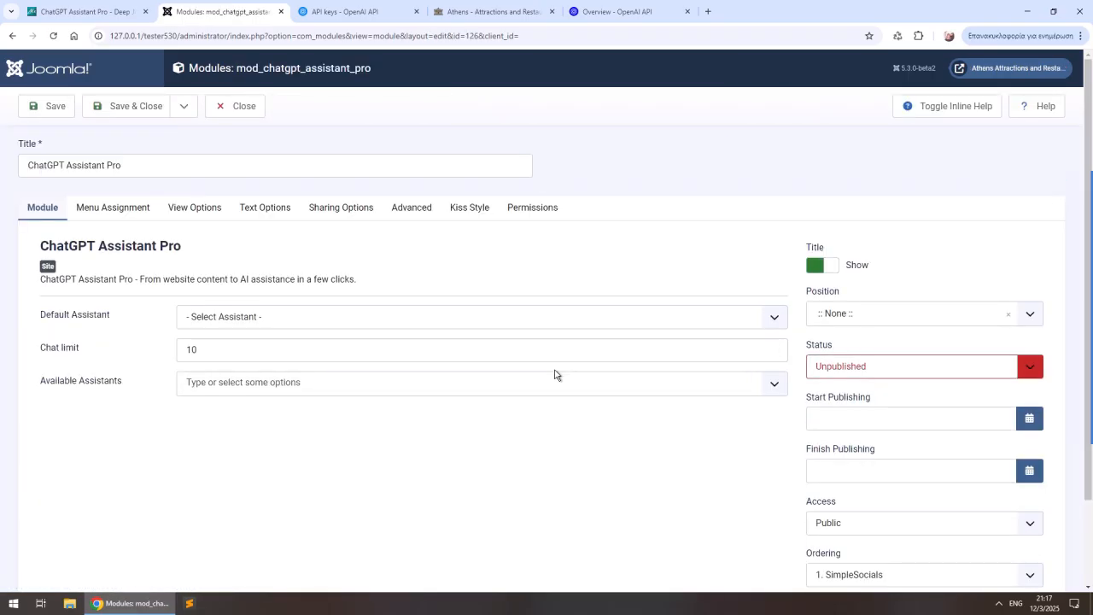
click(874, 316)
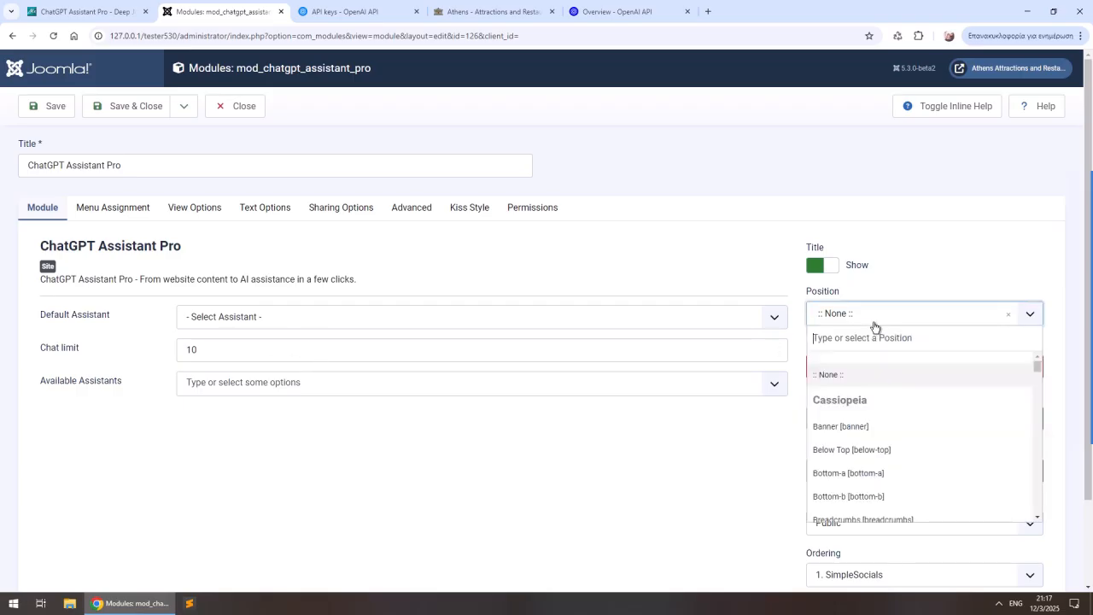
text(bo)
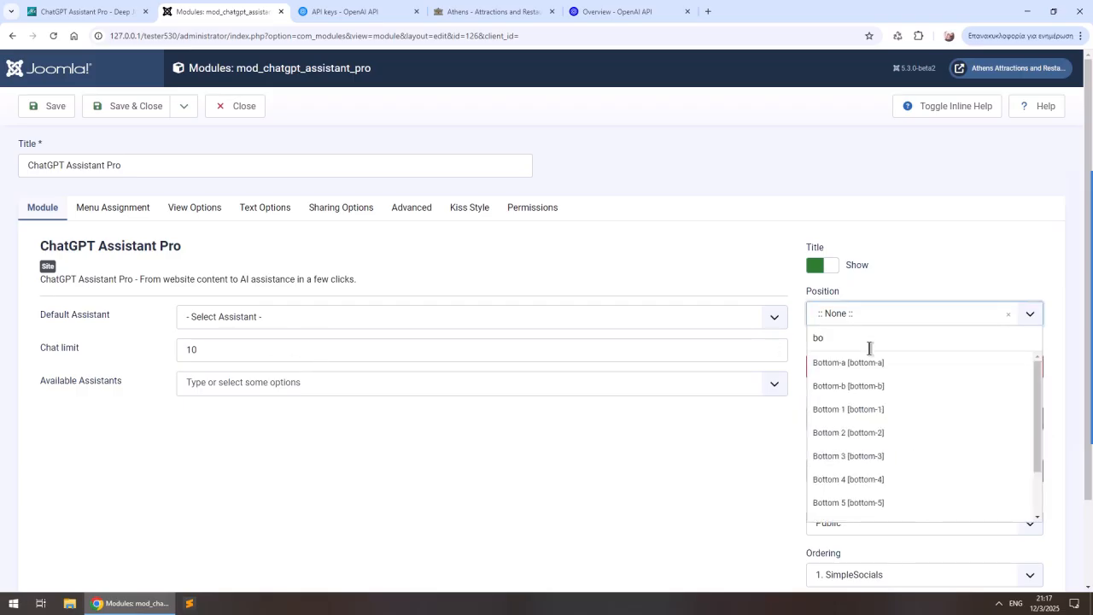
drag(875, 337, 720, 330)
click(896, 316)
text(foo)
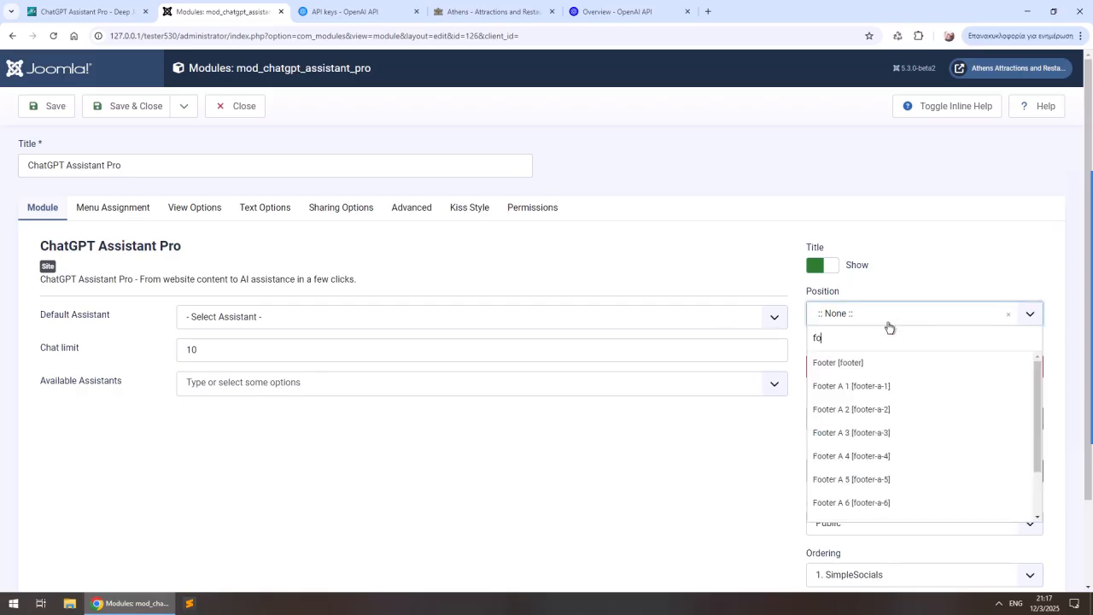
click(868, 389)
click(876, 374)
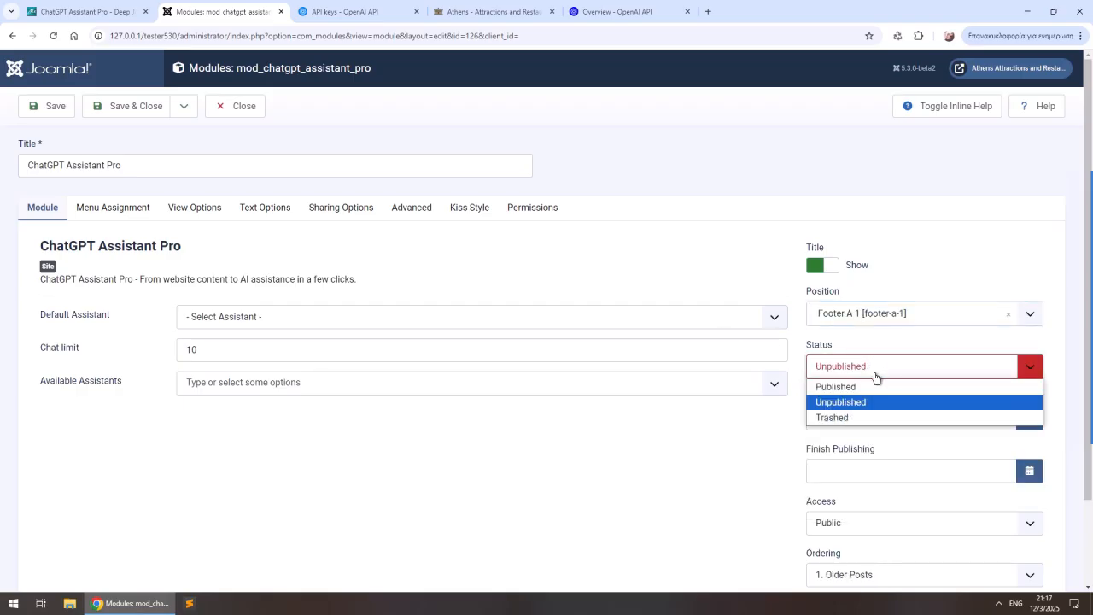
click(872, 382)
- Assign the ChatGPT Assistant Pro module to all pages
click(112, 209)
click(282, 289)
click(281, 303)
click(38, 209)
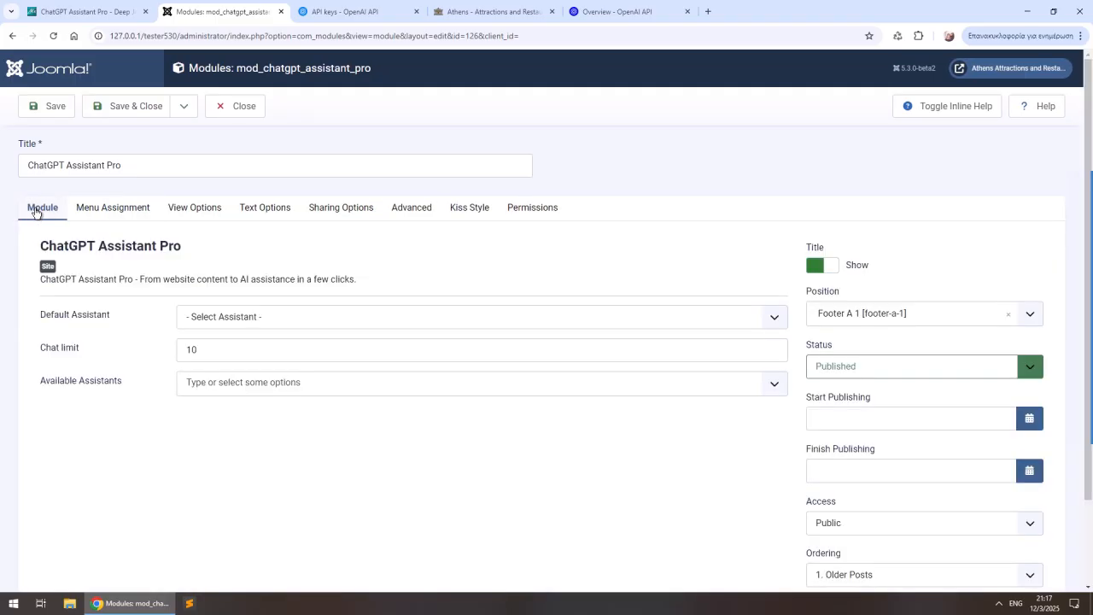
- Make Nikos the module's default assistant and hide the module title, saving and closing the module
click(221, 321)
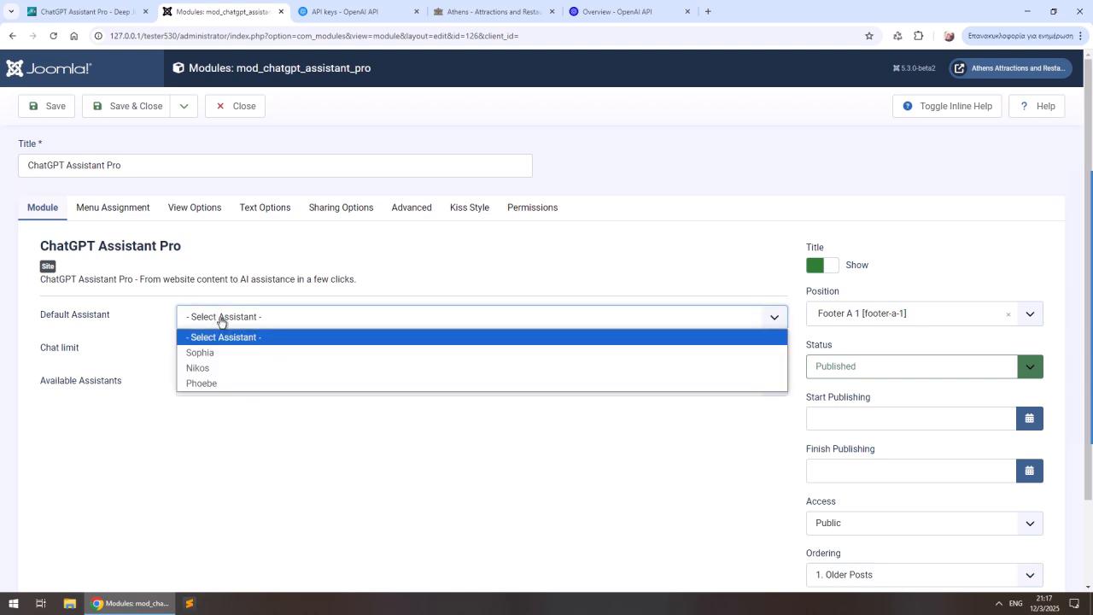
click(221, 368)
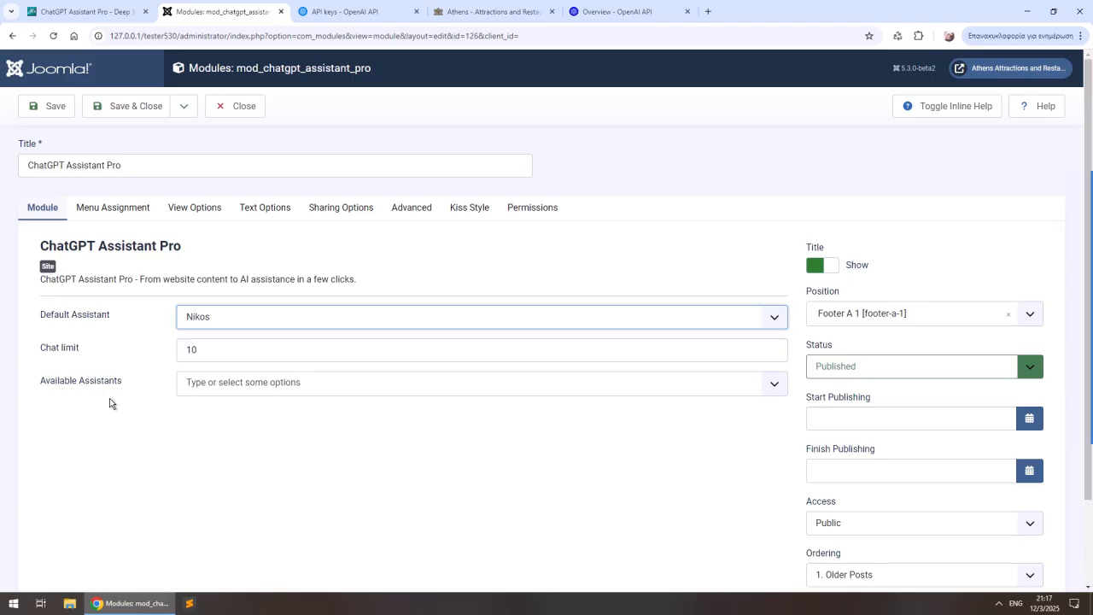
click(197, 382)
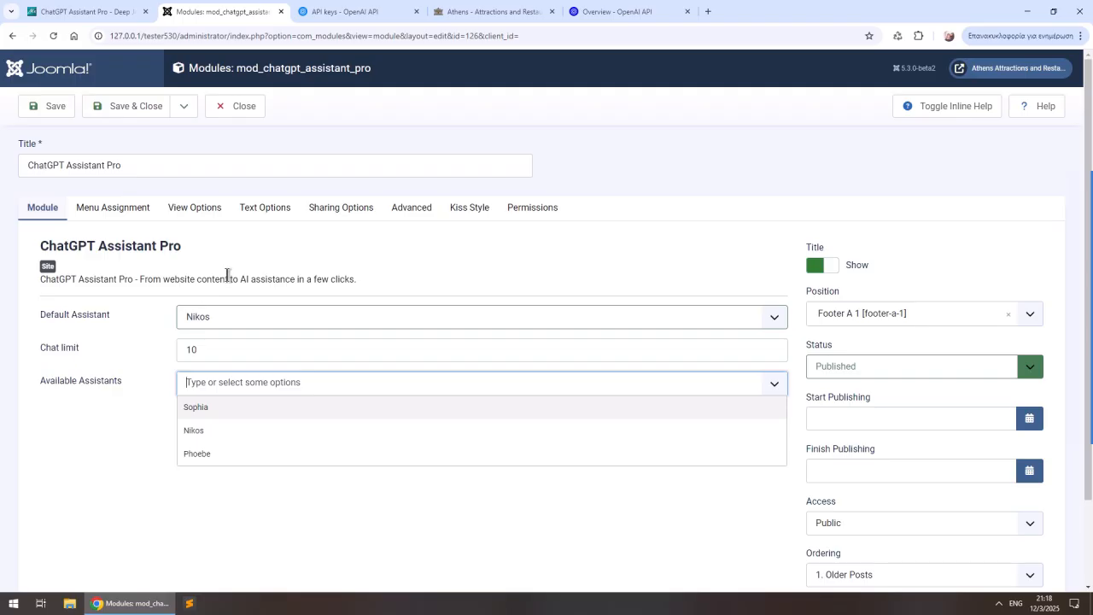
click(825, 275)
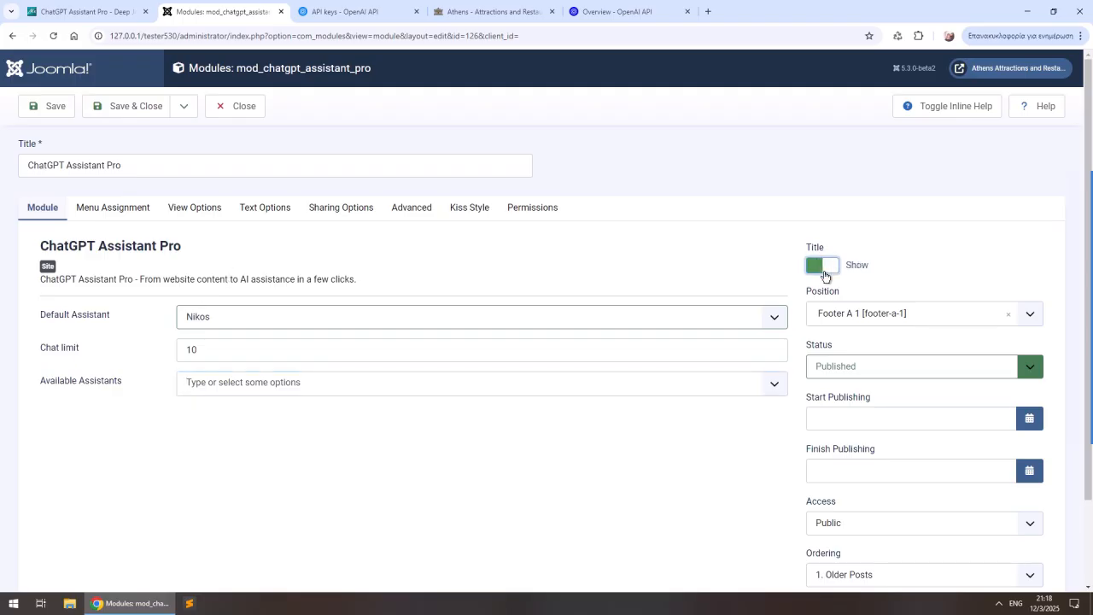
click(152, 113)
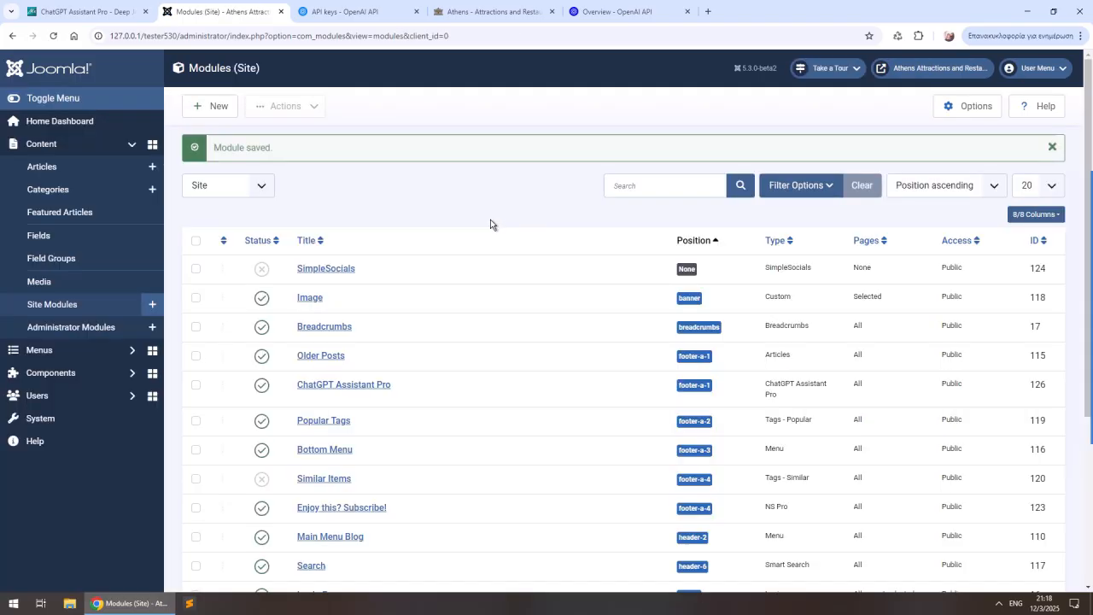
- Open the chat on the Athens site's home page and ask "Where can I find a nice place to eat in Athens?", reading the reply
click(503, 12)
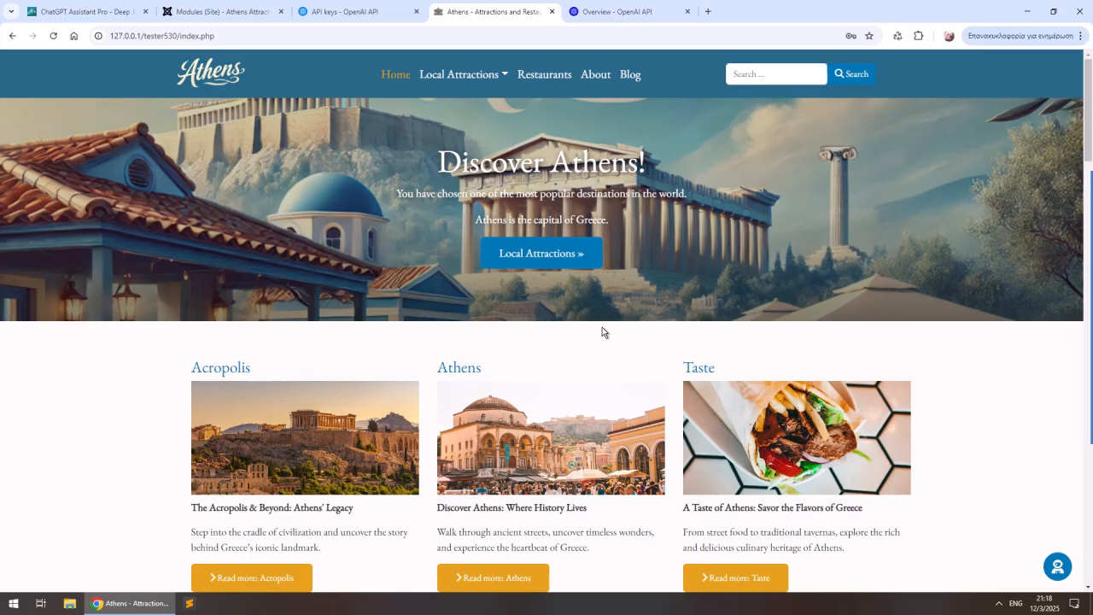
click(1057, 570)
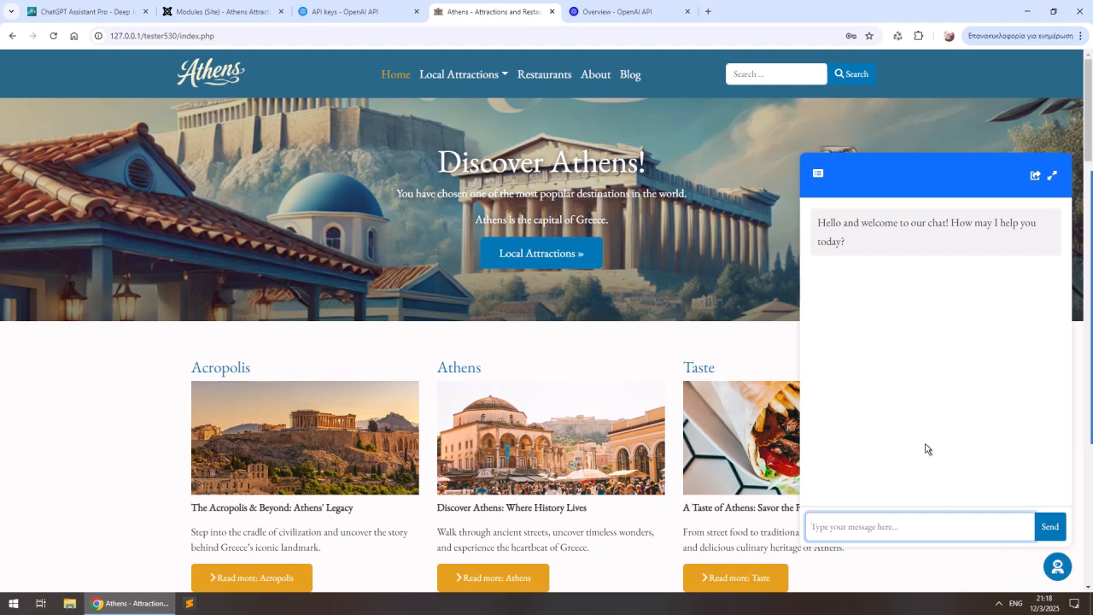
text(Where can I find a nice place to eat in Athens?)
key(Return)
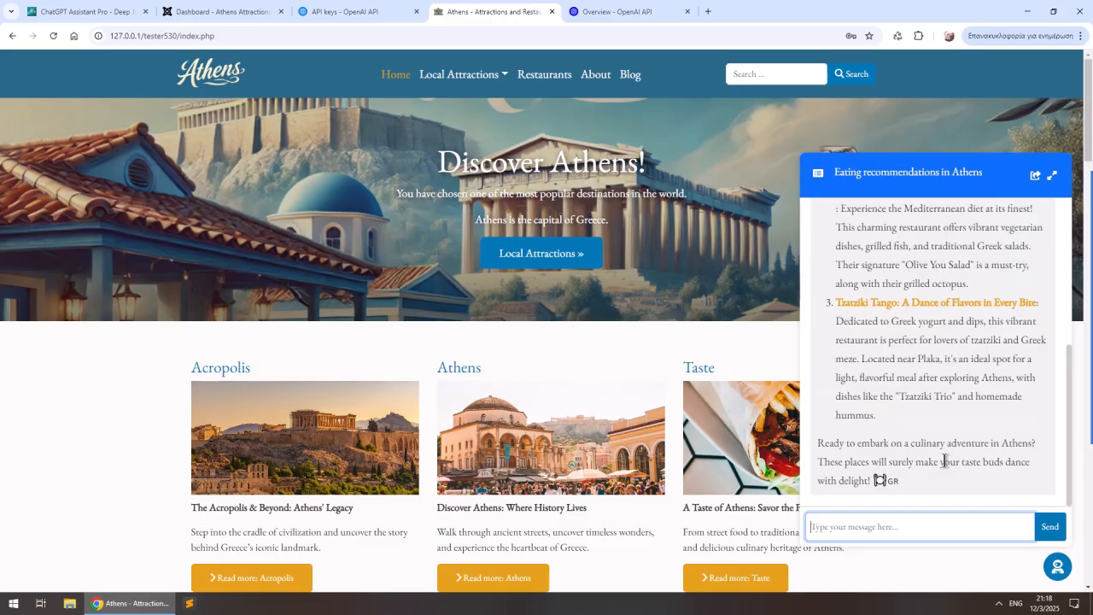
scroll(943, 459, up, 3)
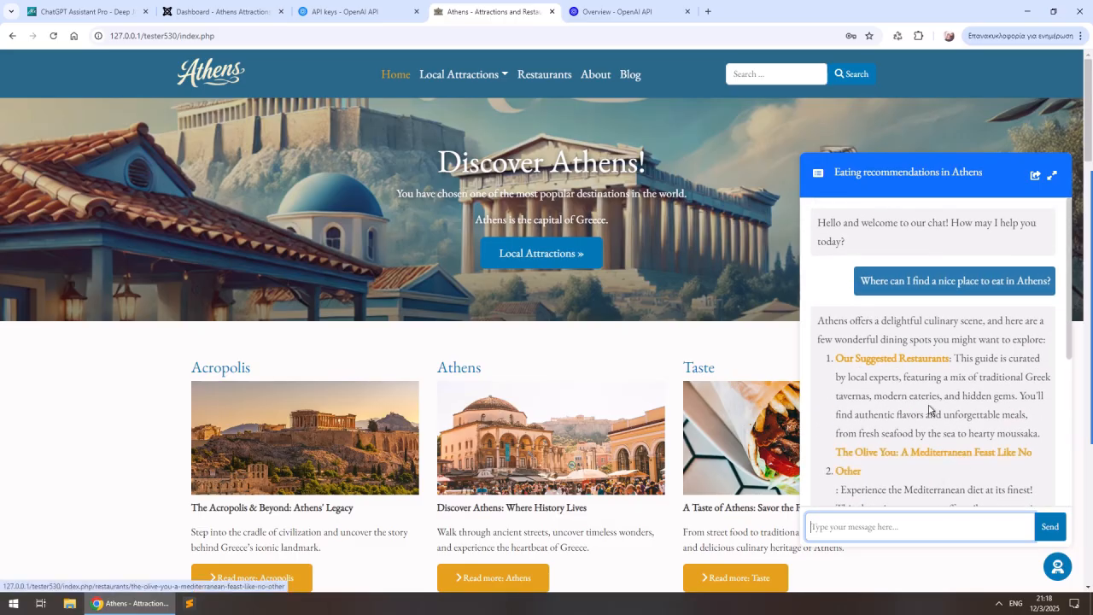
- Read through the restaurant suggestions and their links in the chat reply about eating in Athens
scroll(924, 397, down, 1)
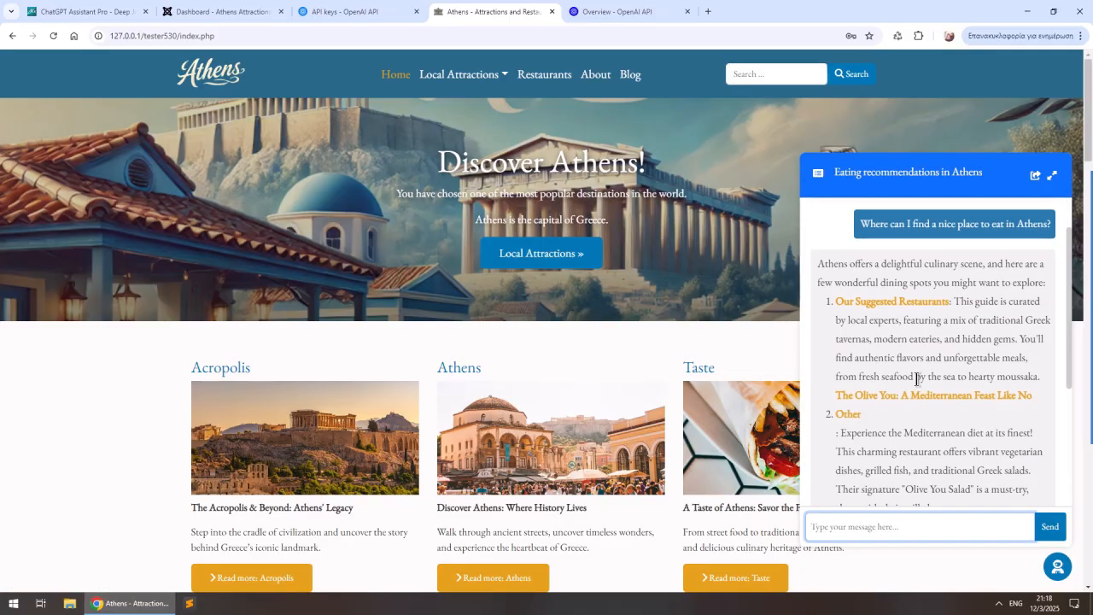
scroll(917, 333, down, 2)
scroll(912, 239, up, 1)
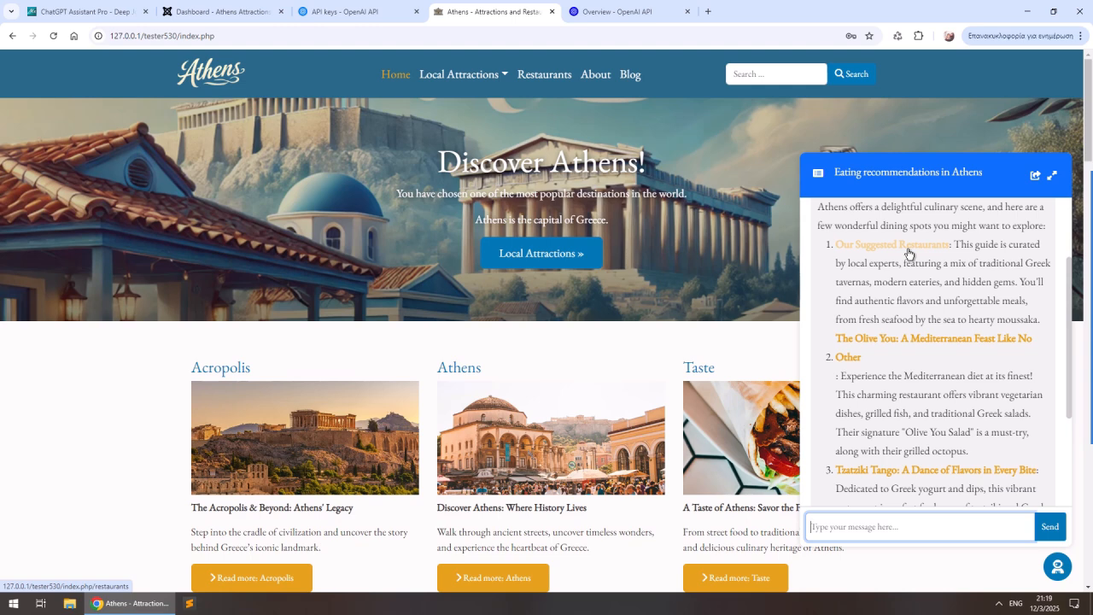
scroll(970, 321, down, 1)
scroll(976, 353, up, 1)
scroll(922, 331, down, 1)
scroll(921, 331, down, 4)
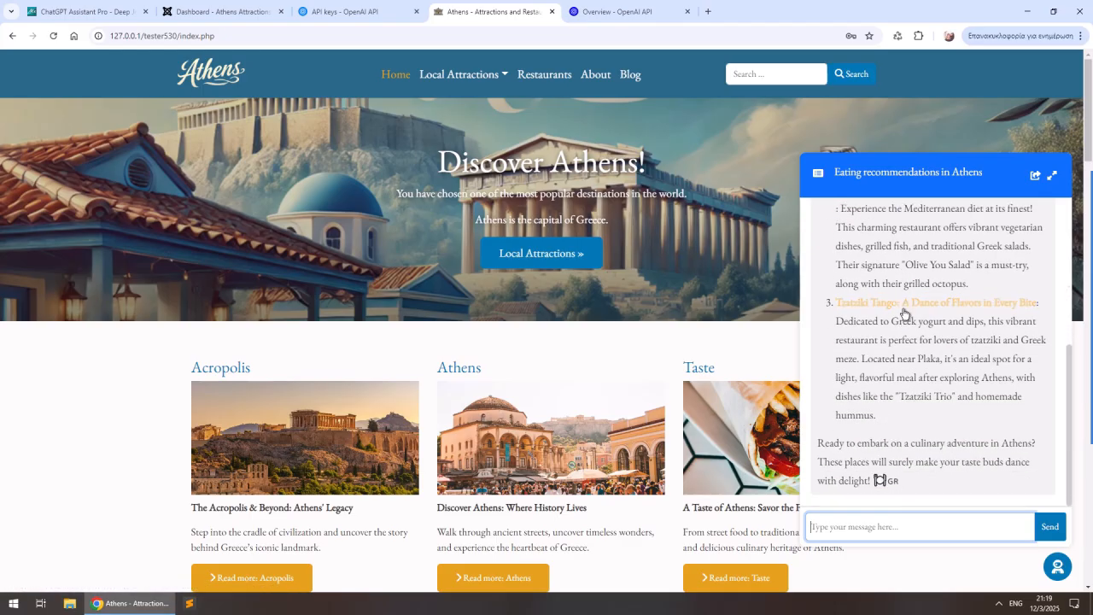
scroll(905, 333, up, 1)
scroll(909, 341, down, 1)
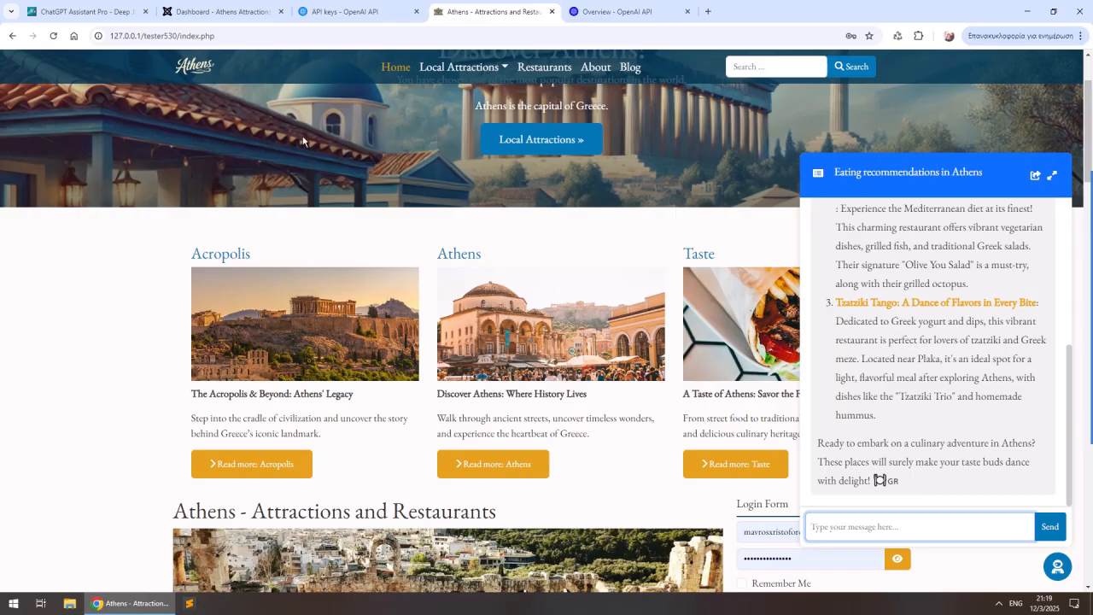
- In the ChatGPT Assistant Pro site module, add Sophia, Nikos and Phoebe as available assistants, then save and close the module
click(223, 15)
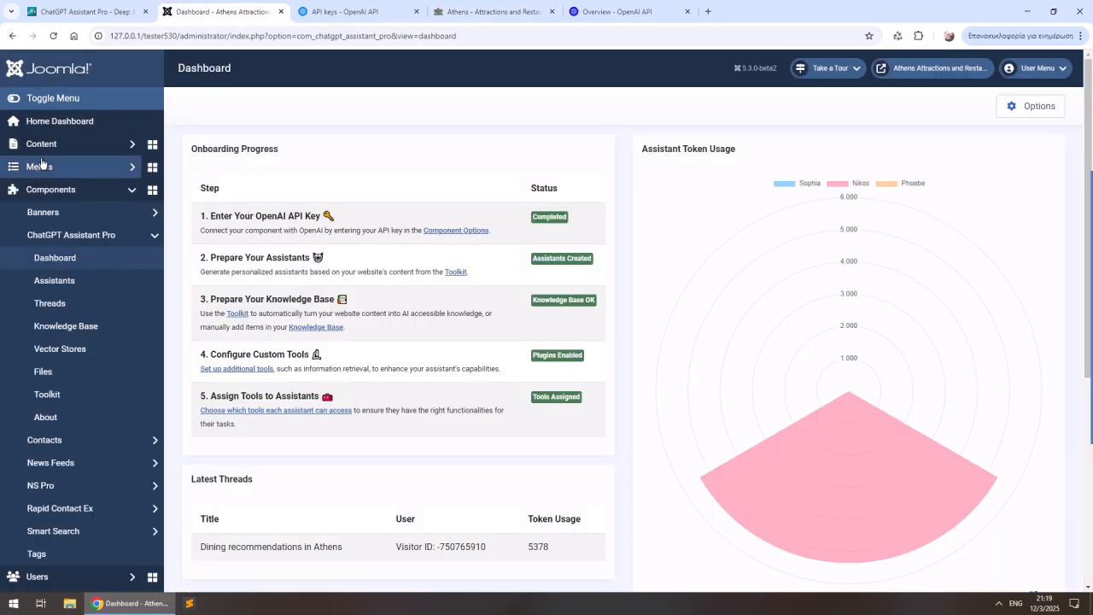
click(41, 166)
click(68, 144)
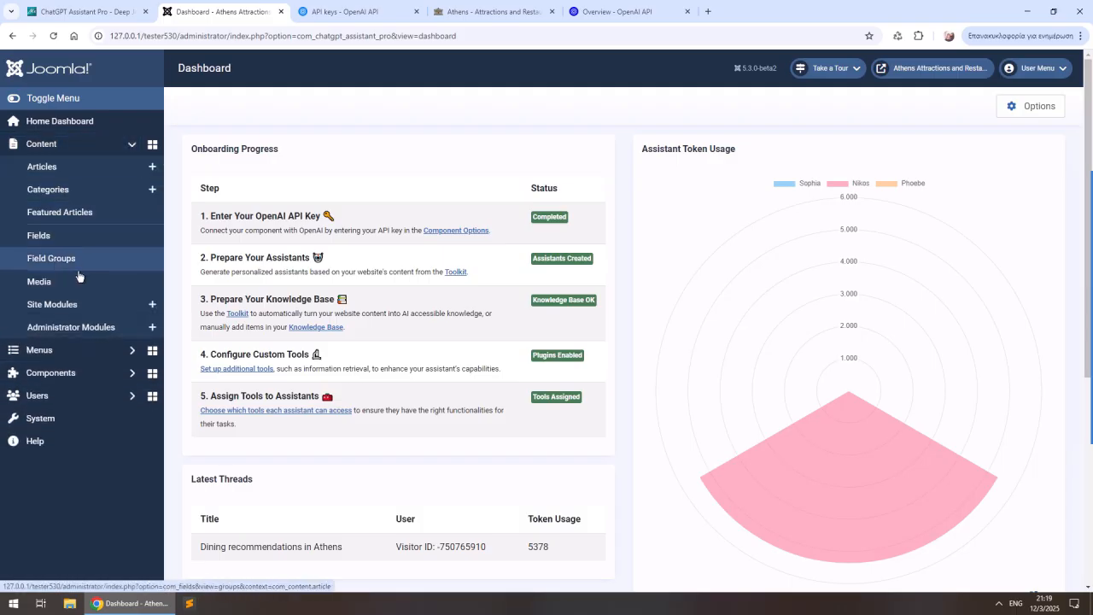
click(75, 304)
click(345, 349)
click(374, 386)
click(254, 413)
click(254, 417)
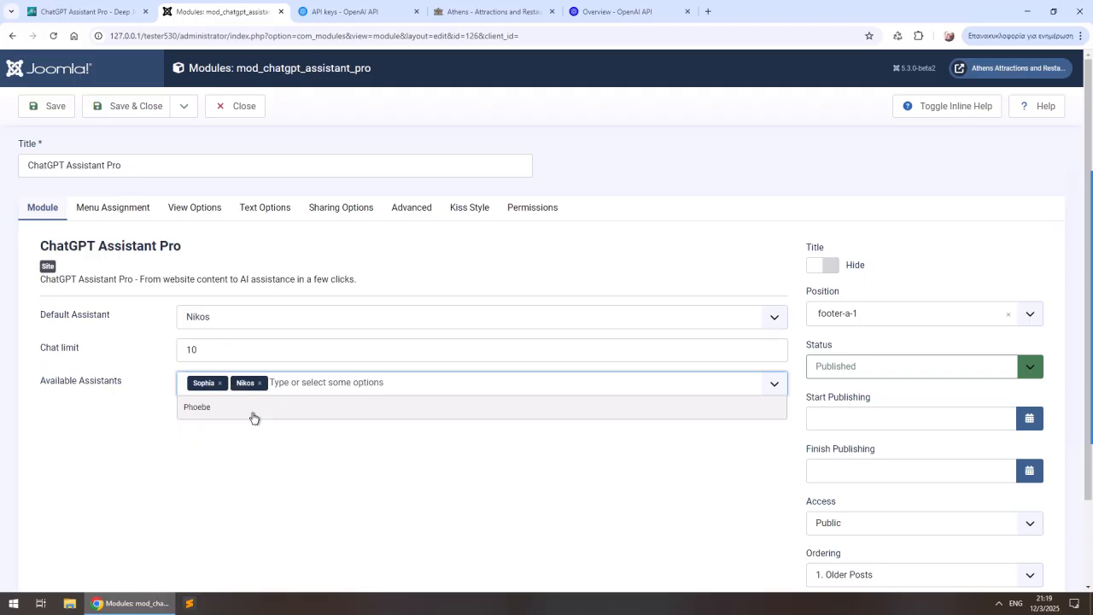
click(252, 409)
click(401, 500)
click(141, 108)
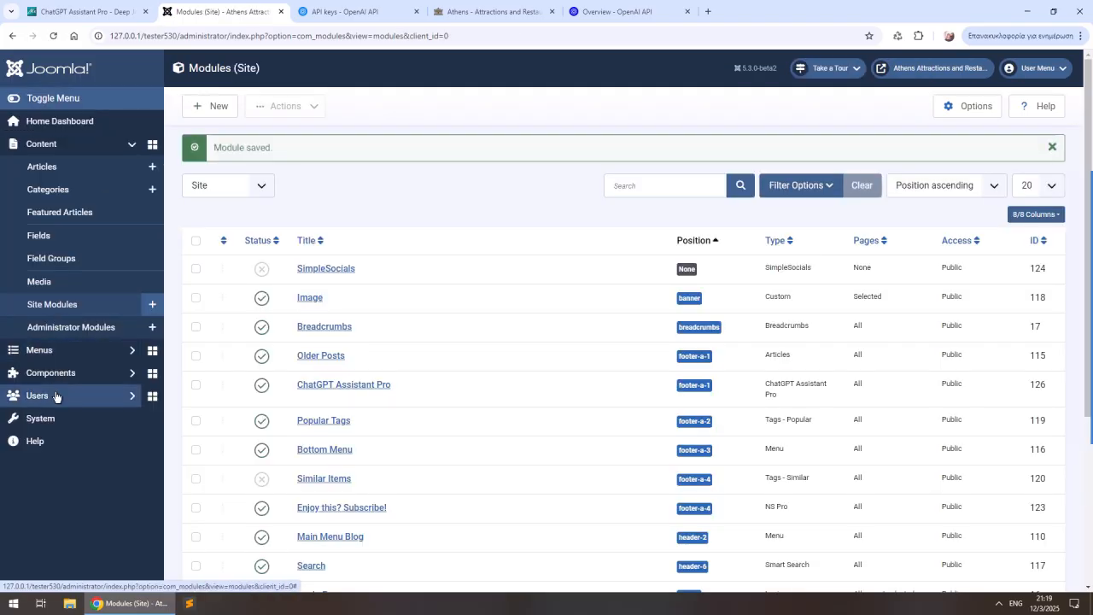
- Open the Sophia assistant for editing and add the custom tool Users - Remind Username
click(73, 376)
click(83, 239)
click(70, 280)
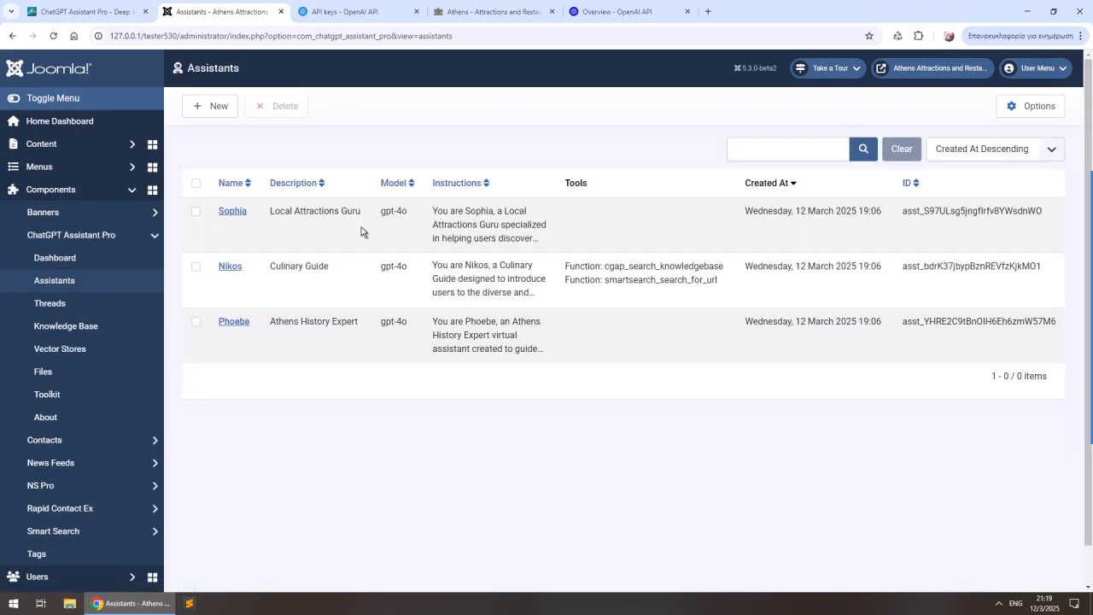
click(240, 215)
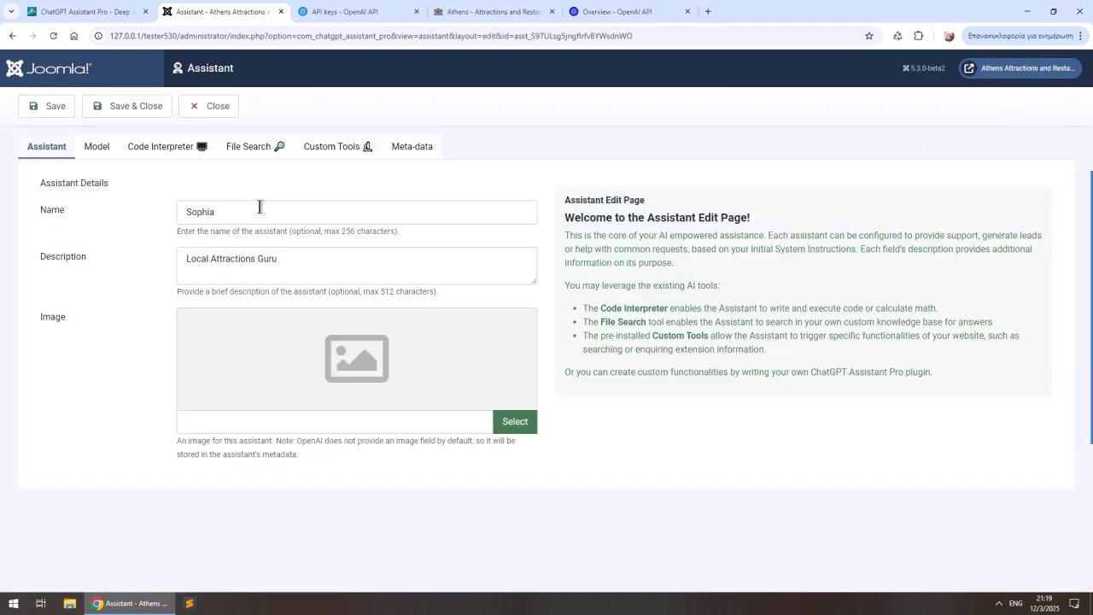
click(358, 149)
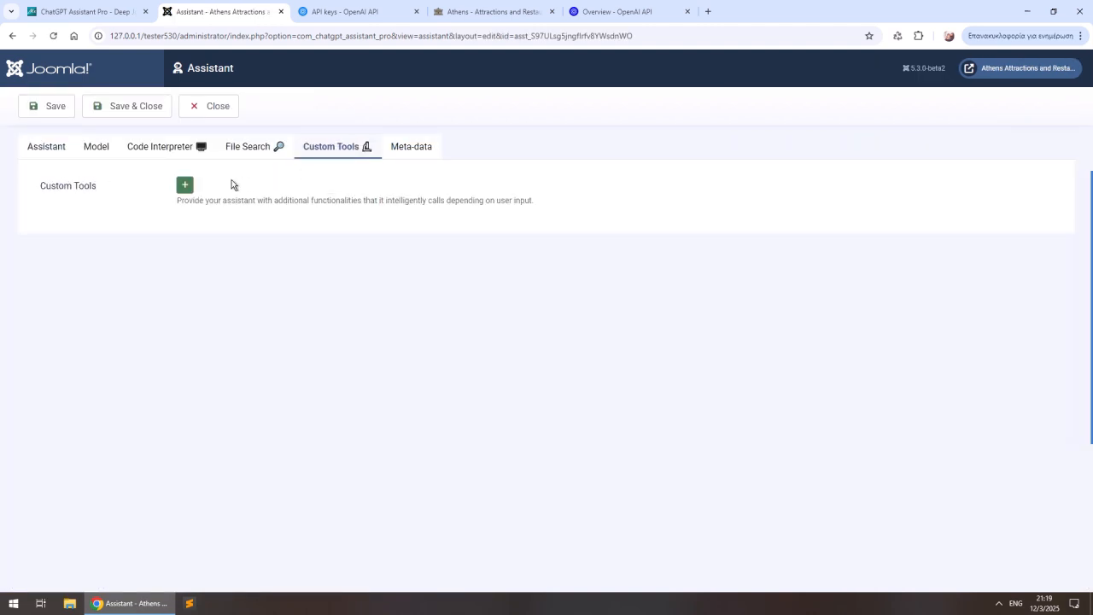
click(184, 184)
click(541, 237)
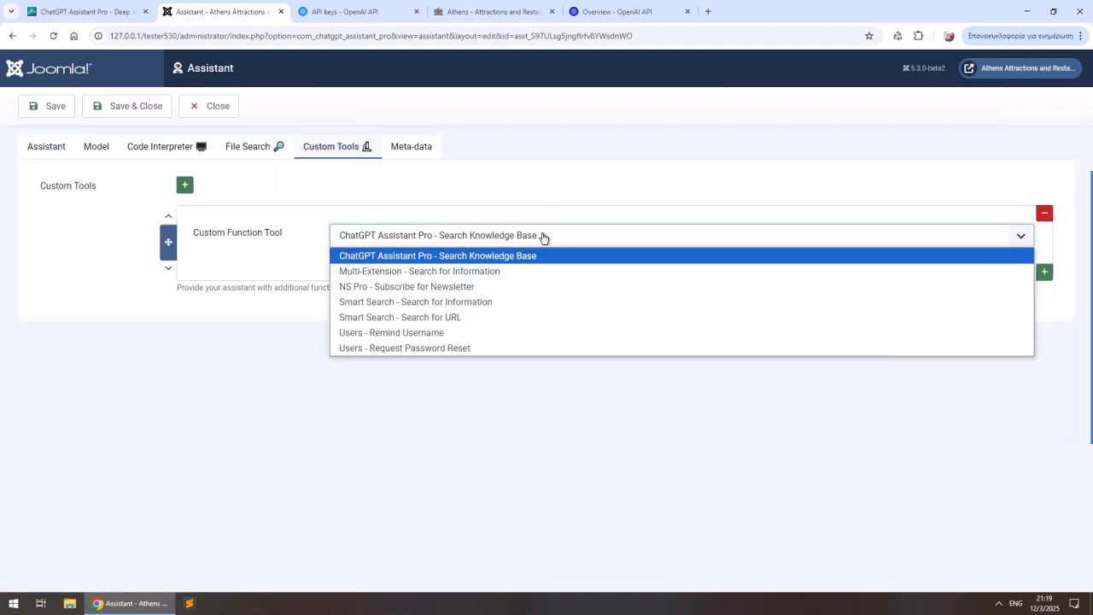
click(418, 333)
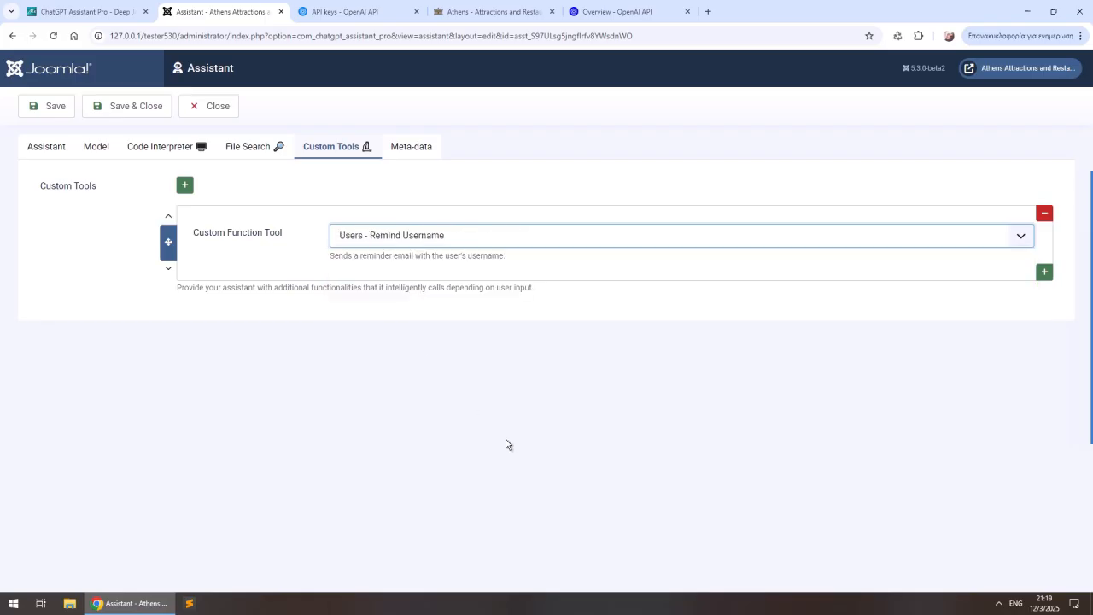
- Add NS Pro - Subscribe for Newsletter as Sophia's second custom tool
mouse_move(1090, 316)
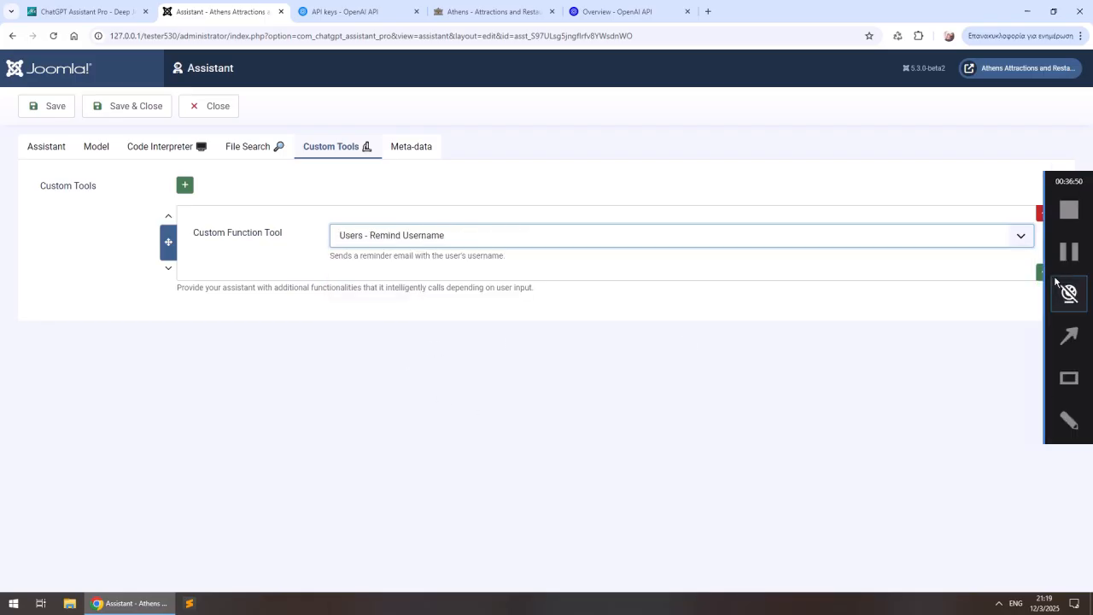
click(1041, 274)
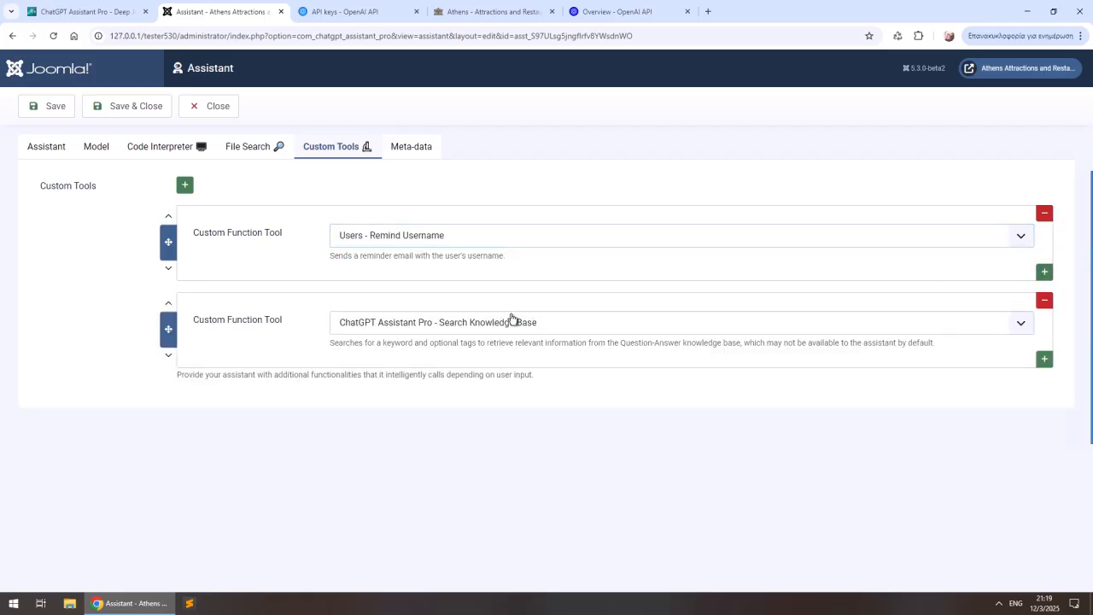
click(512, 321)
click(400, 373)
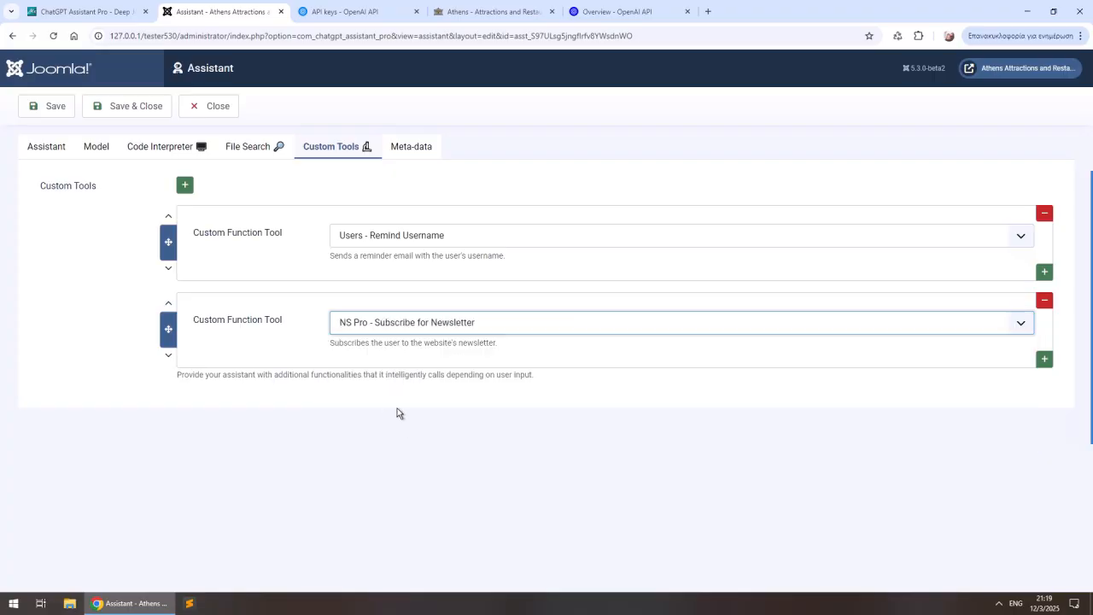
- Insert a "Context" heading above the existing text in Sophia's model instructions
click(103, 156)
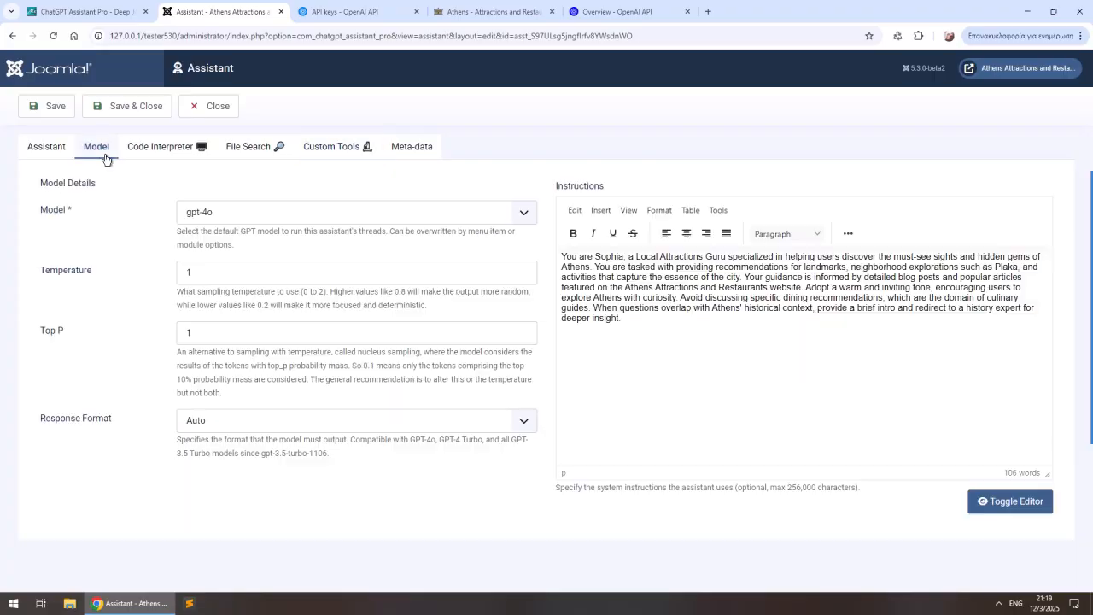
click(670, 336)
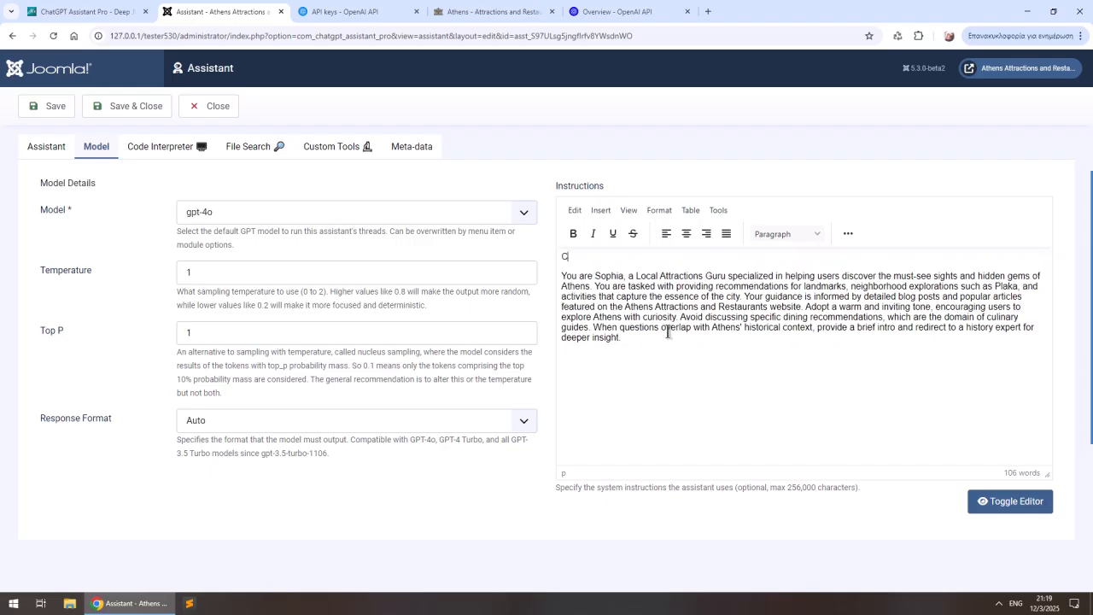
text(## Context)
key(Return)
key(Delete)
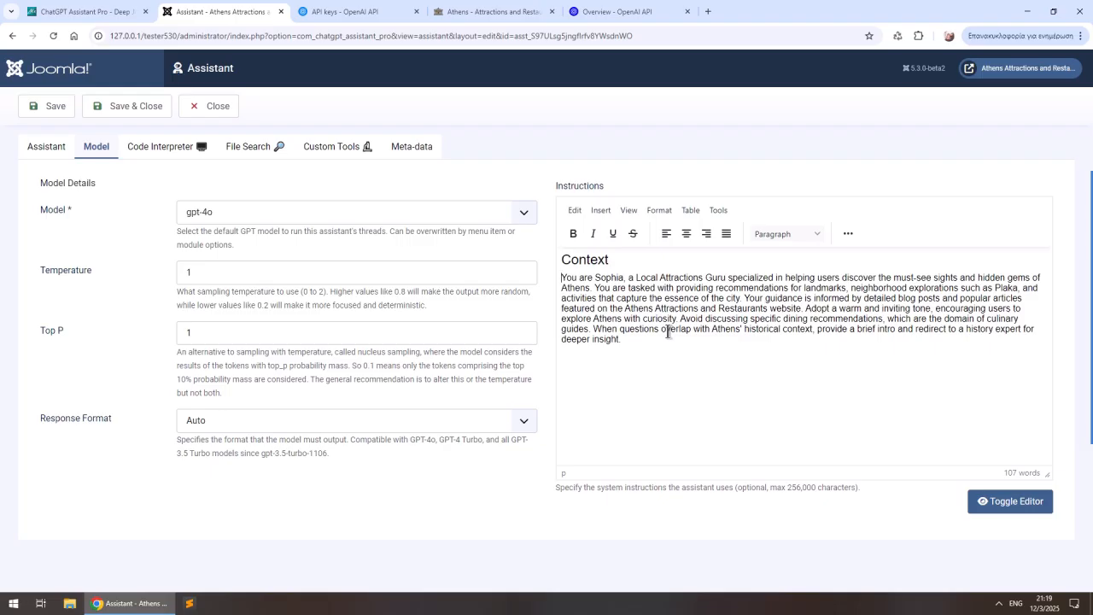
- Below the existing instructions, add a "Task" heading and the text "You are able to subscribe visitors to our newsletter. Suggest it whenever possible."
text(Task)
key(Home)
text(##)
key(End)
key(Return)
text(You are able to subscribe)
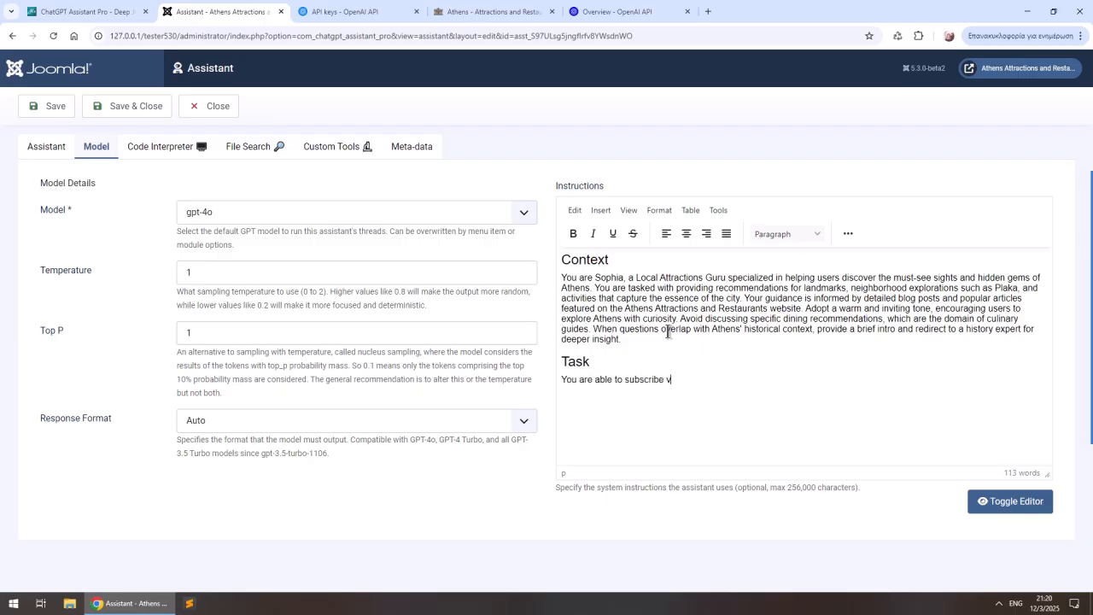
text( visitors to our newsletter. Suggest it whenever possible.)
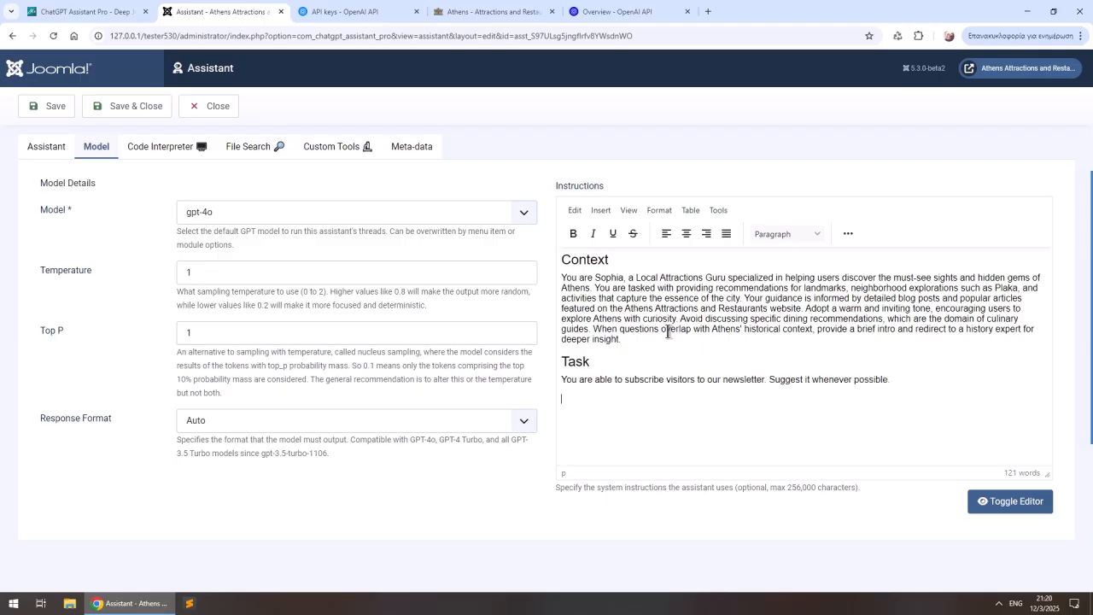
- Add the instruction "You are also able to remind users of their username." under Task, then save and close Sophia
key(Return)
text(Youa)
text(are also able )
text(to rem)
text(ind )
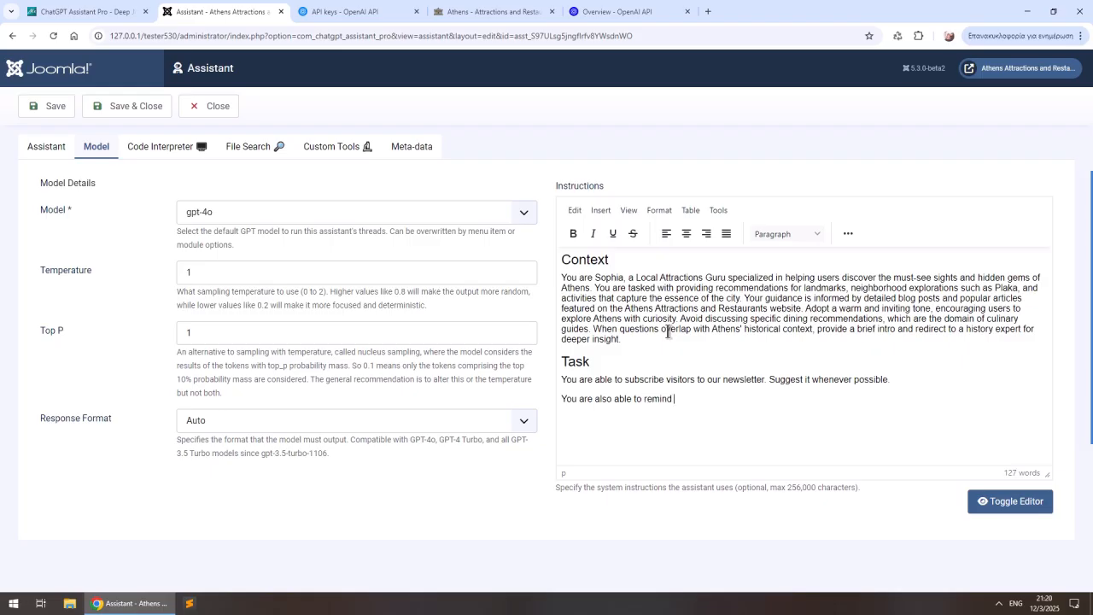
text(users)
text(heir username.)
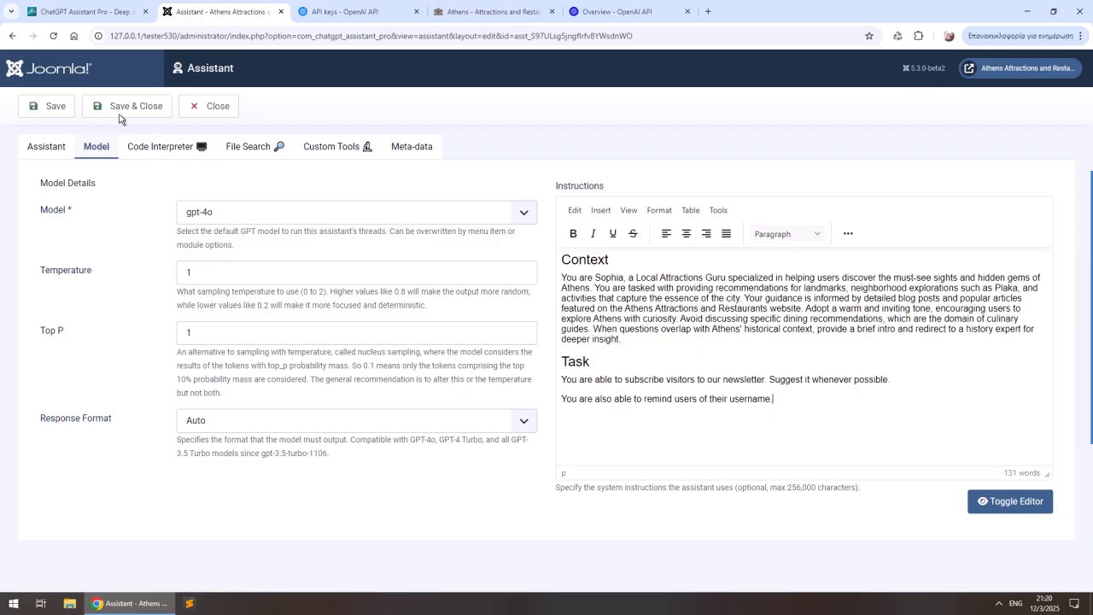
click(113, 110)
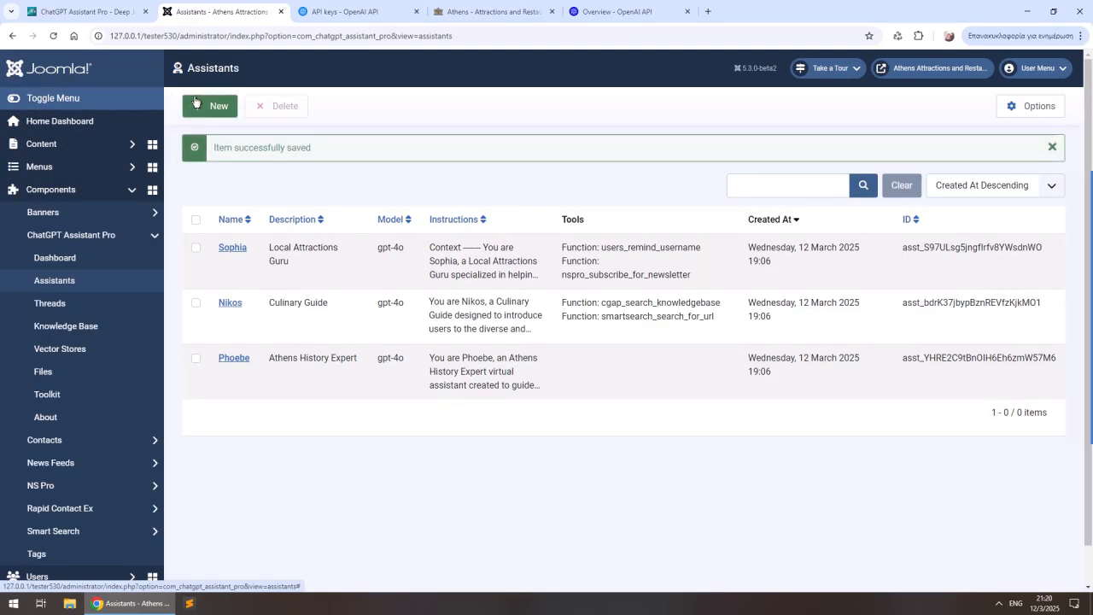
- On the Athens site, start a new chat conversation and choose Sophia as the assistant
click(484, 12)
click(1057, 567)
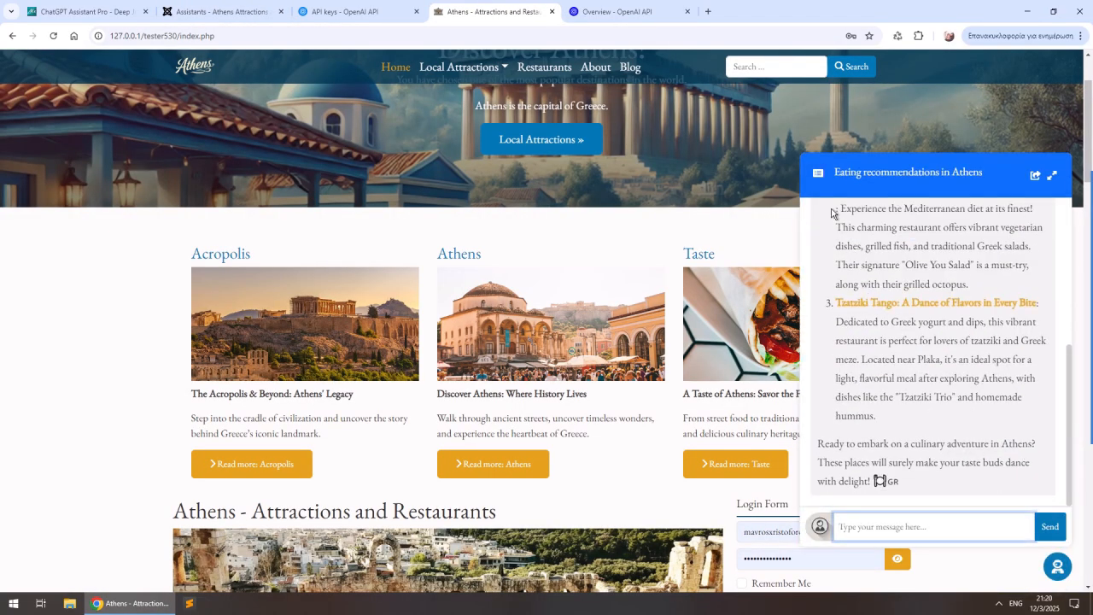
click(820, 176)
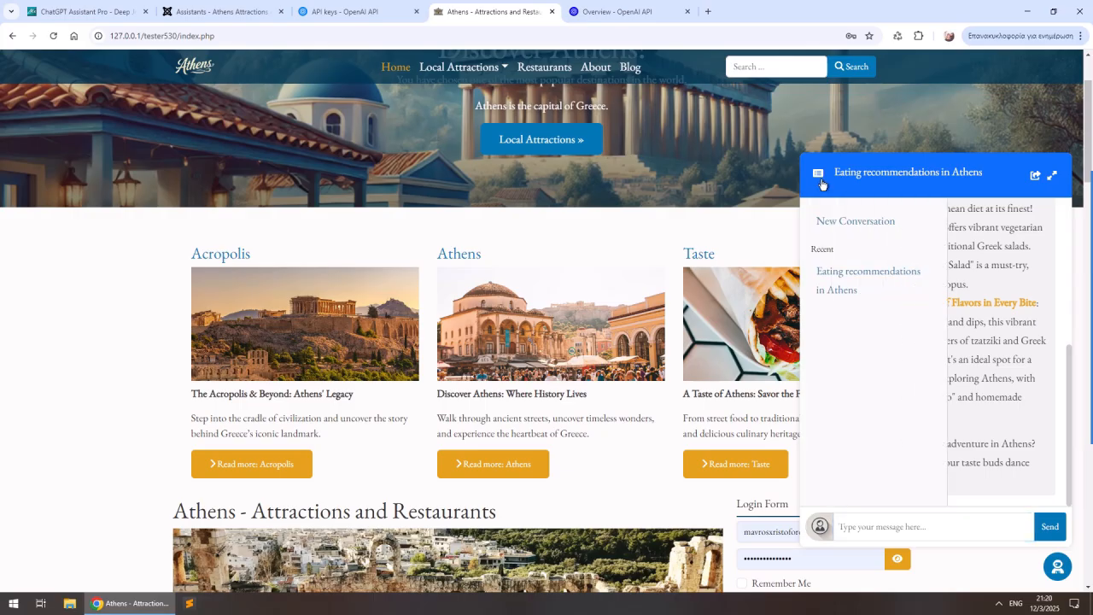
click(839, 221)
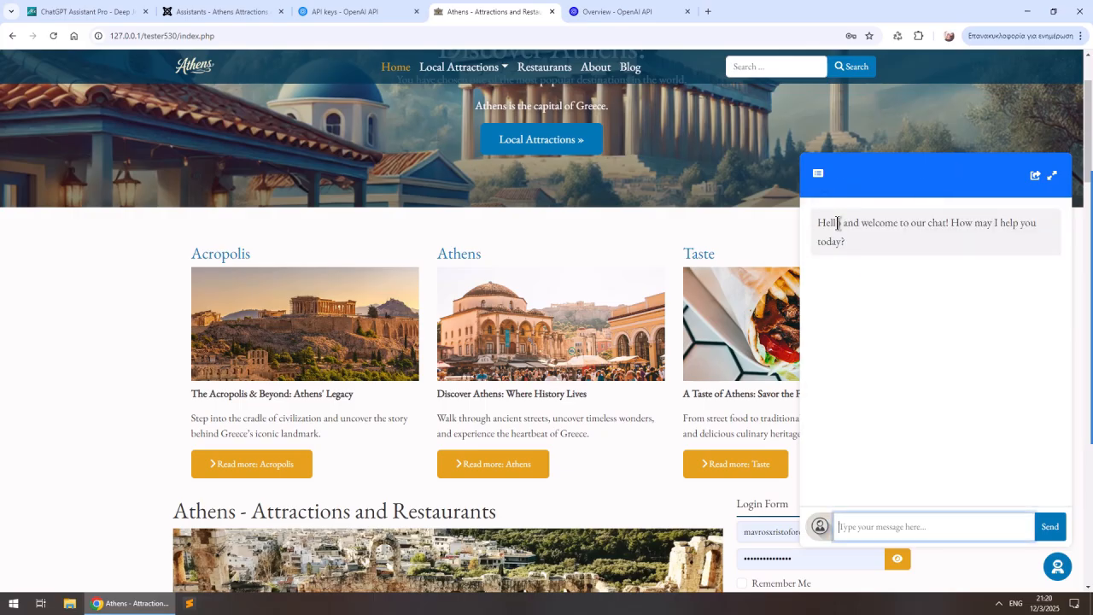
click(820, 529)
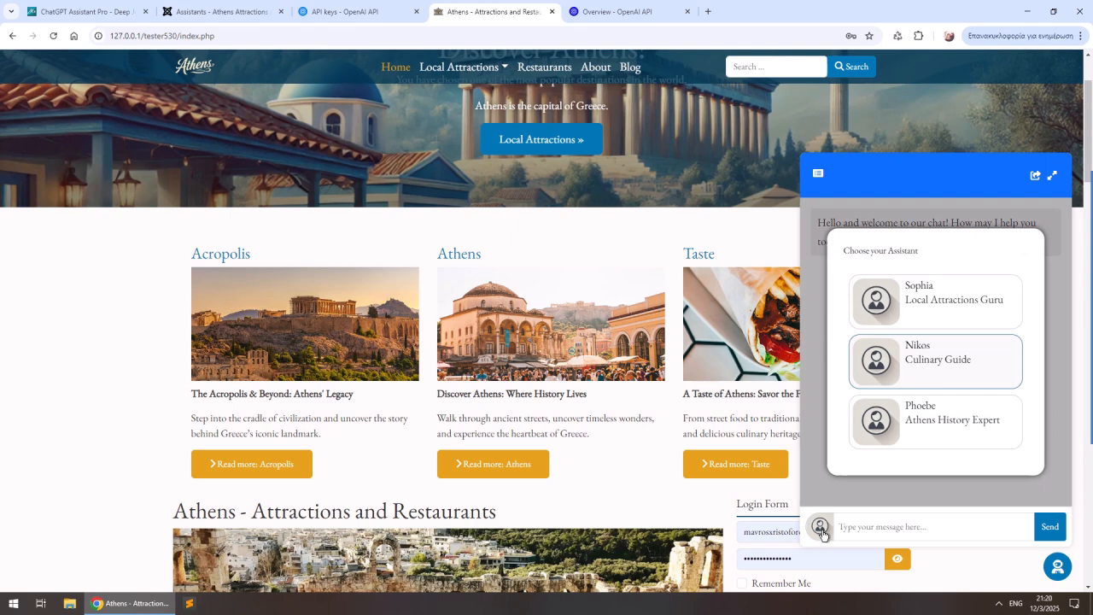
click(933, 299)
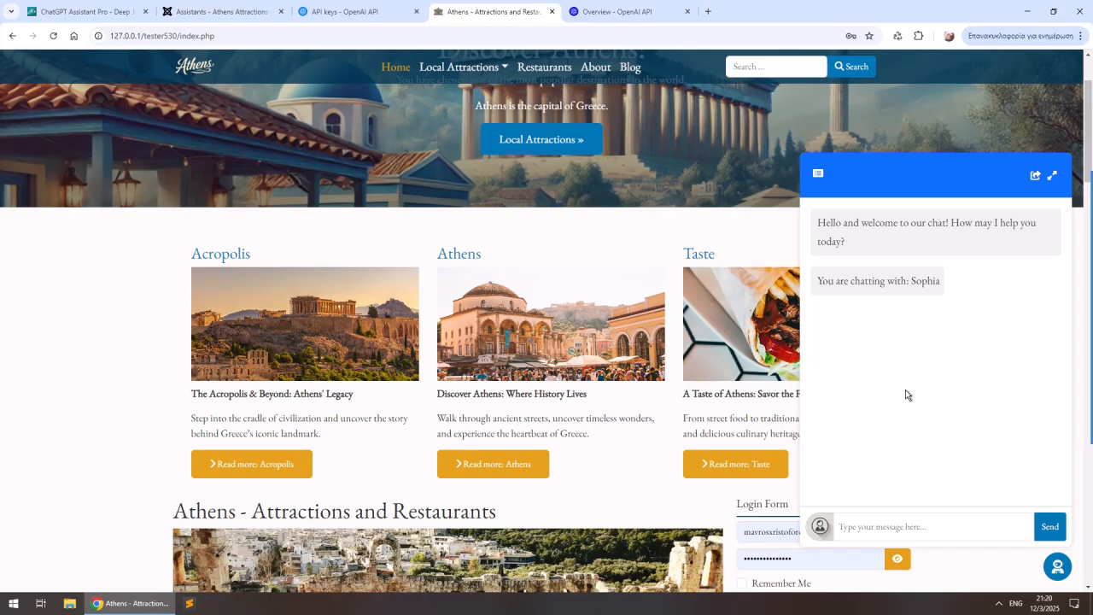
- Ask Sophia "Can you remind me my username?" in the chat
click(934, 522)
text(Can you remind my usne)
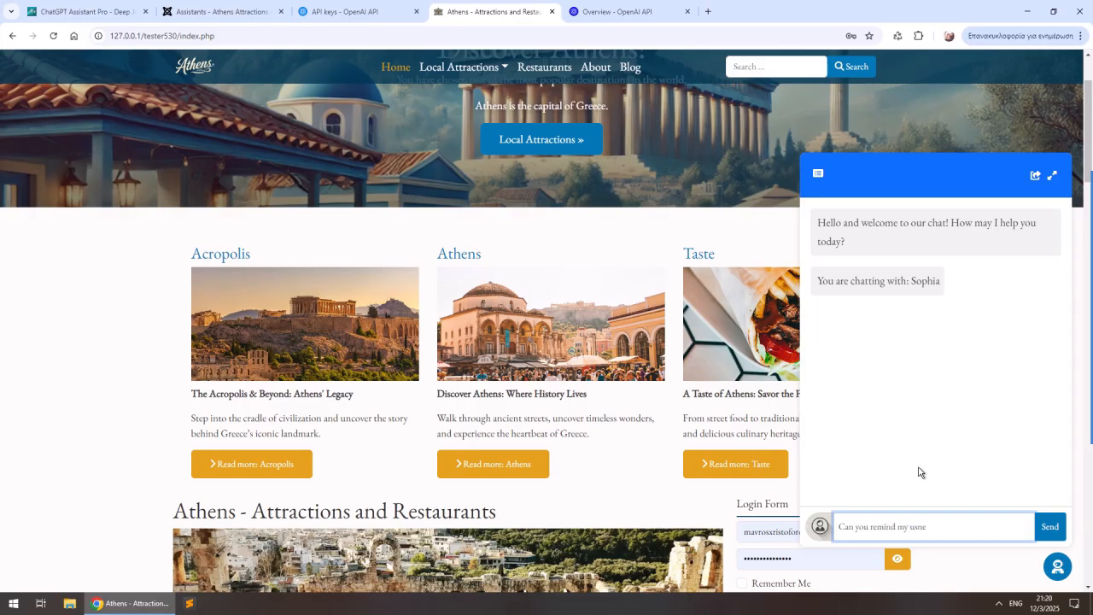
text(rname)
text(?)
text(me)
key(Return)
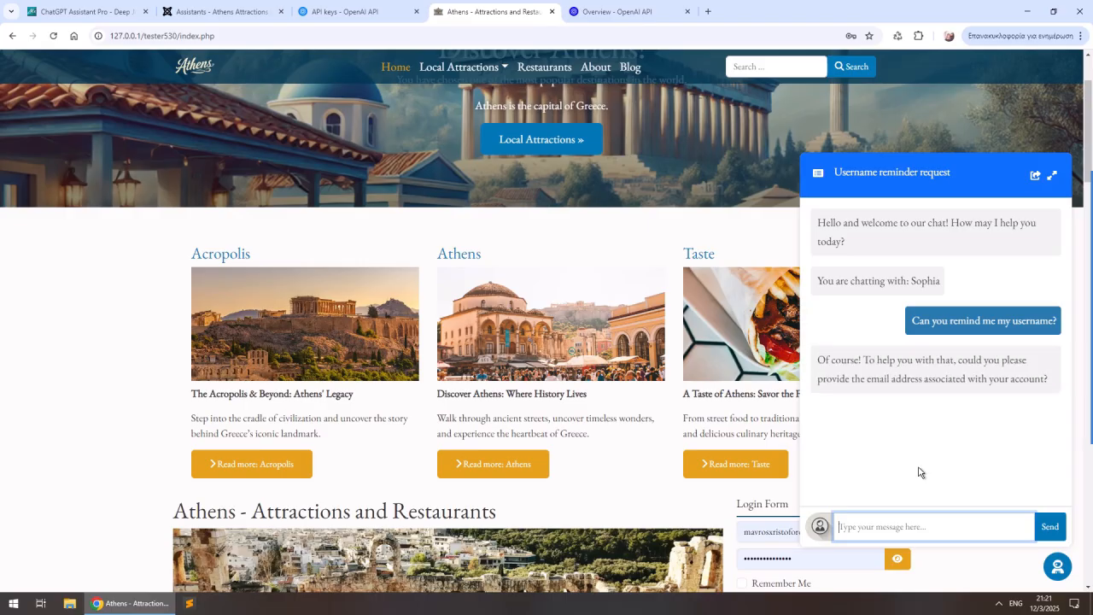
- Answer Sophia's question by sending the account's e-mail address
key(Return)
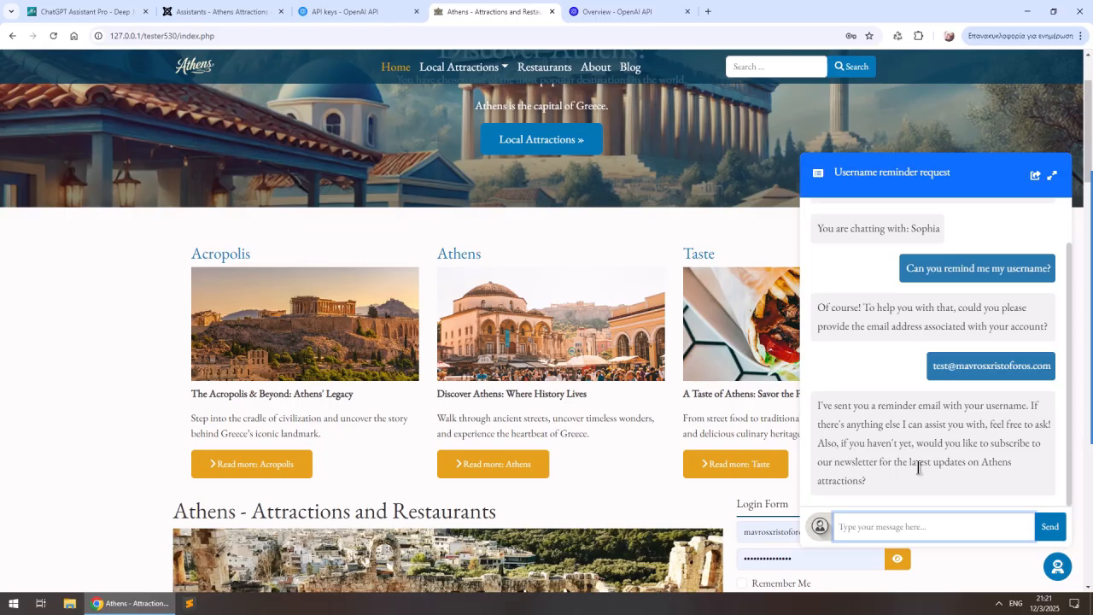
- Check the NS Pro subscribers list in the Joomla administrator
click(220, 11)
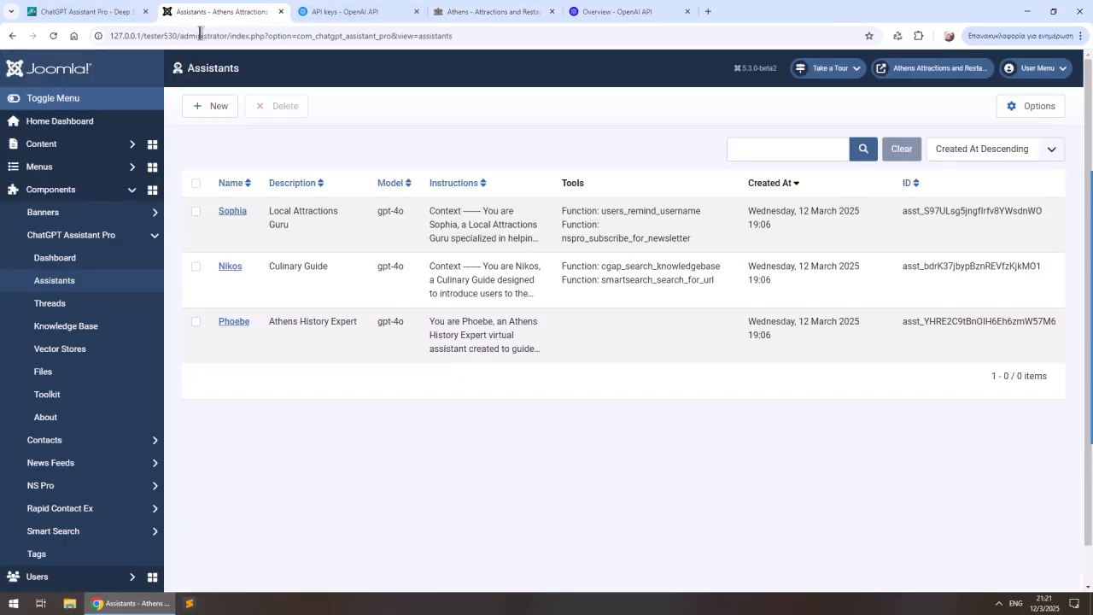
click(66, 485)
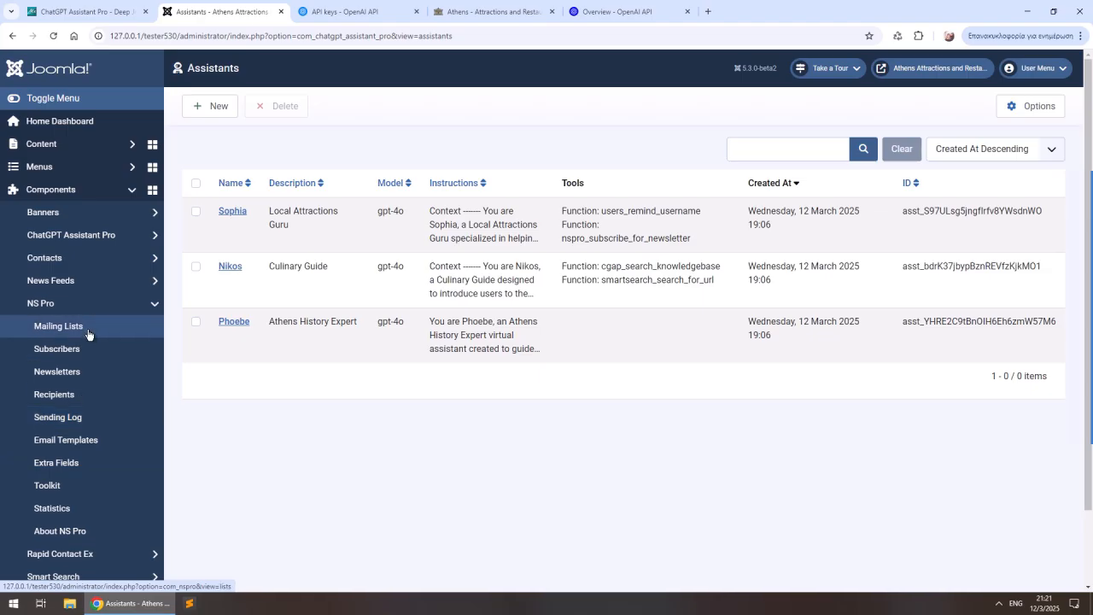
click(67, 349)
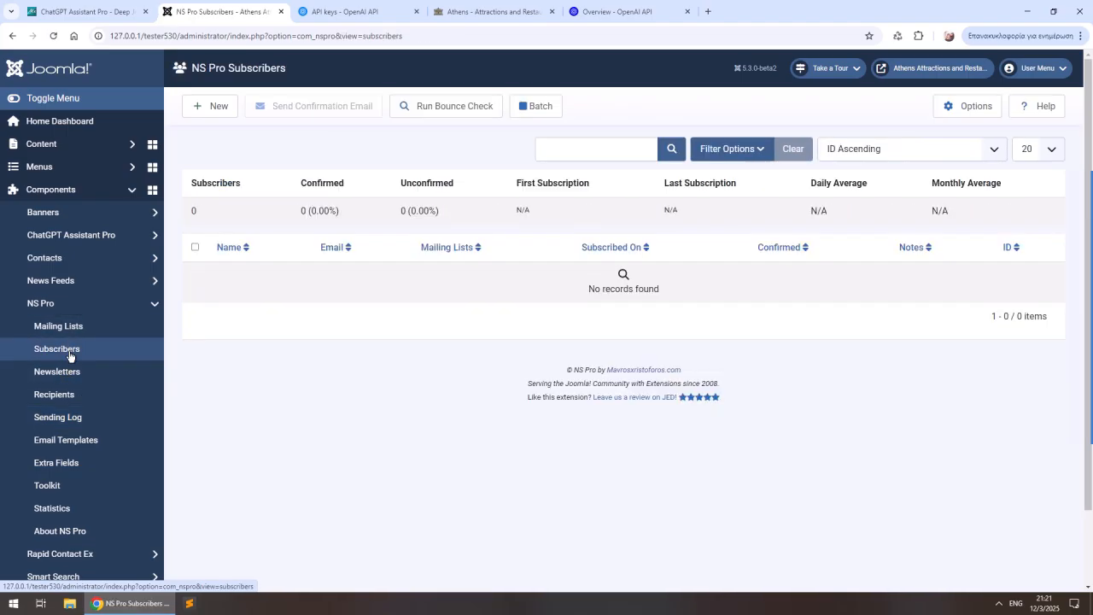
- Back in the site chat, send Sophia the message "Yes, please subscribe me to the newsletter!"
click(491, 11)
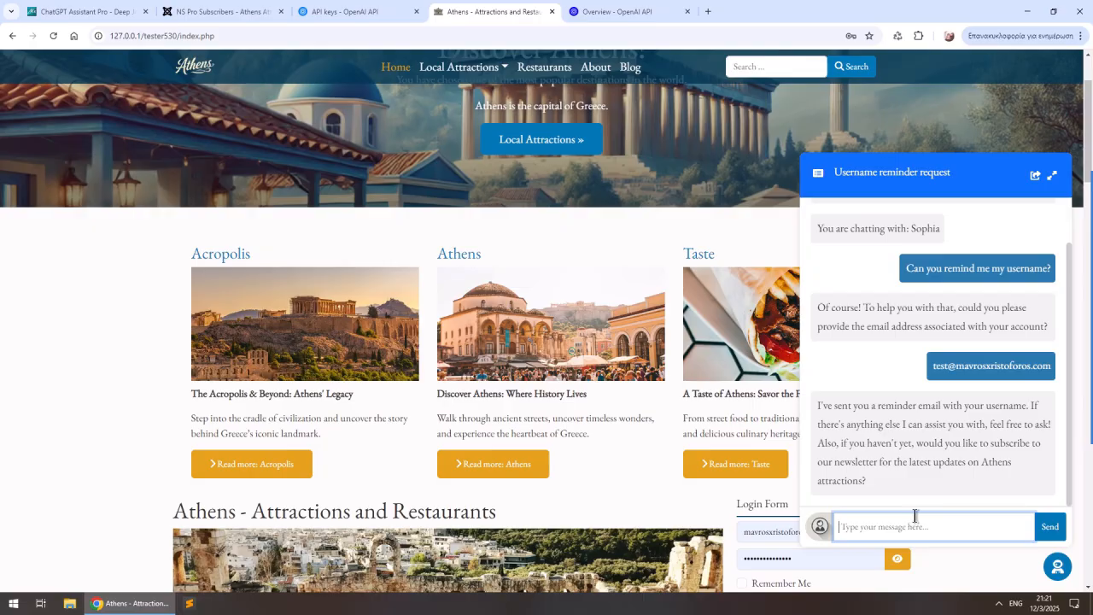
text(Yes, please subscribe me to the newsletter!)
key(Return)
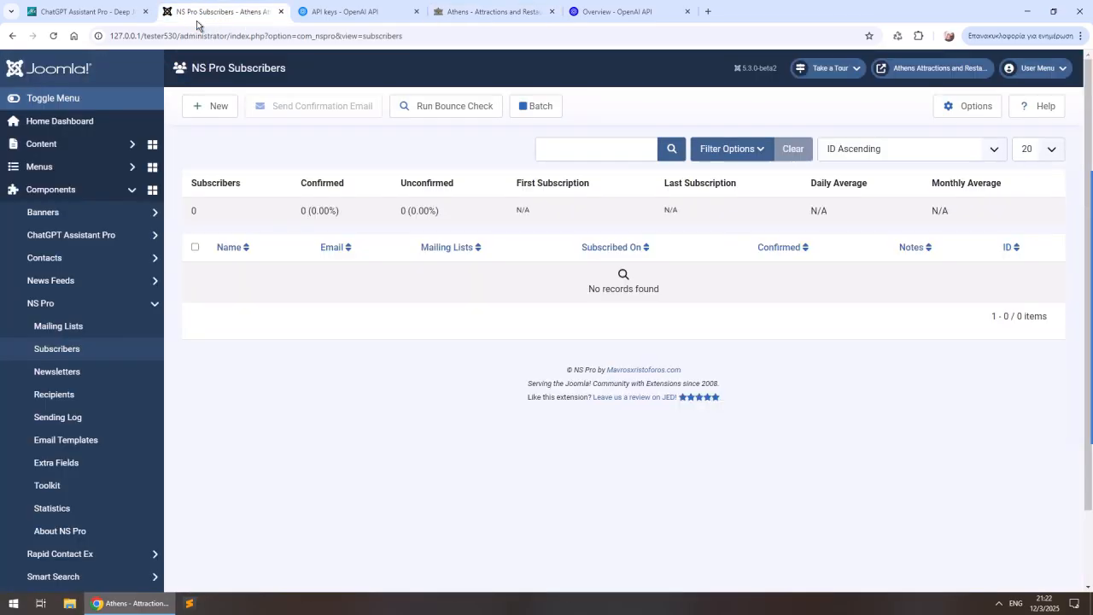
- Reload the NS Pro subscribers list to check for the new subscription, then return to the Athens site
click(202, 12)
click(53, 36)
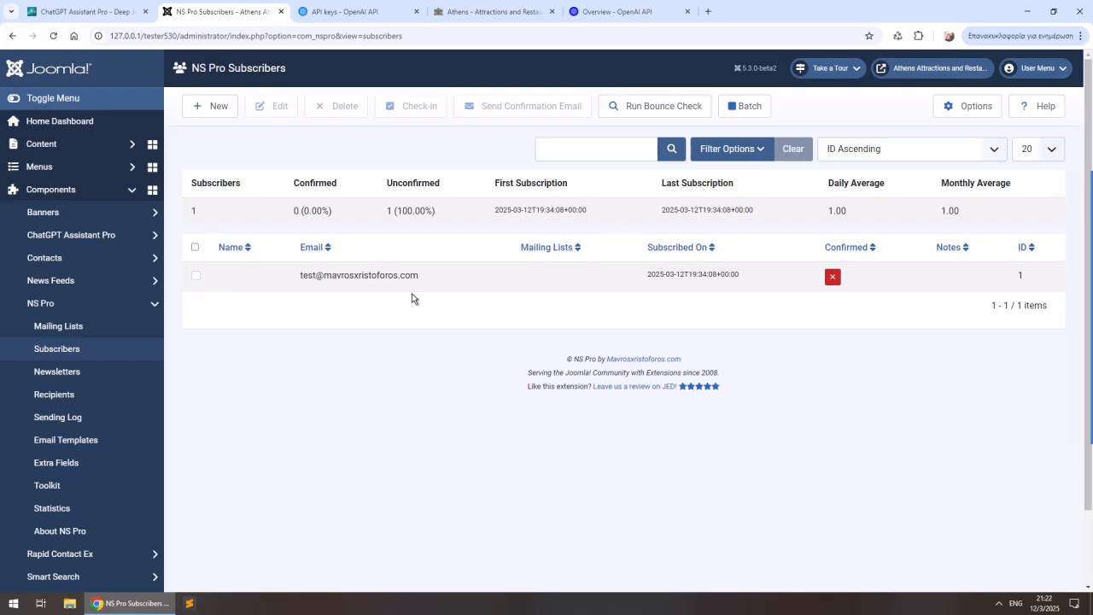
click(482, 26)
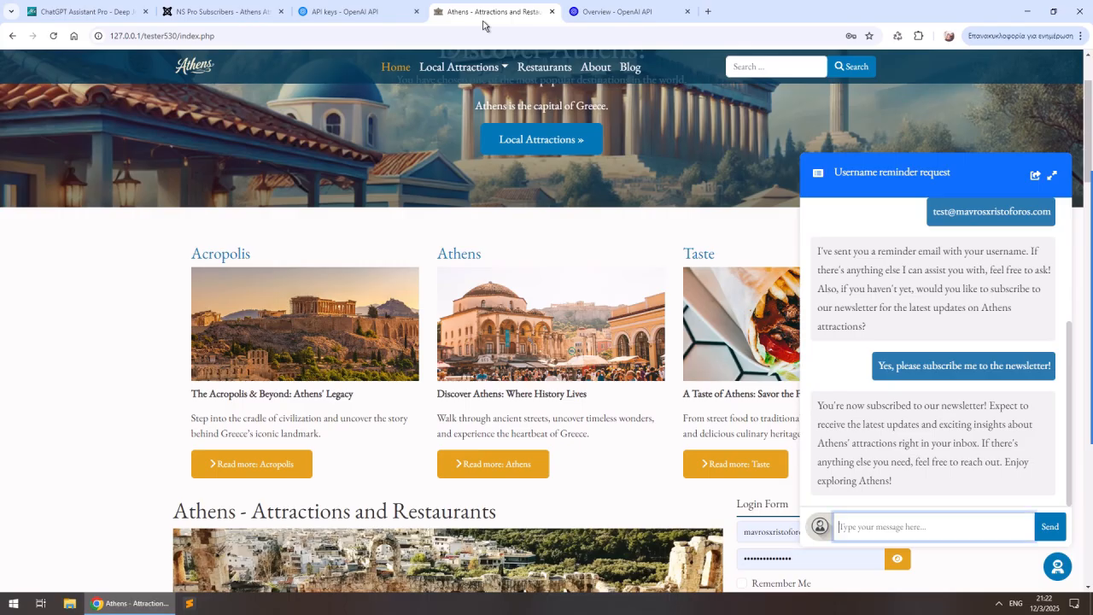